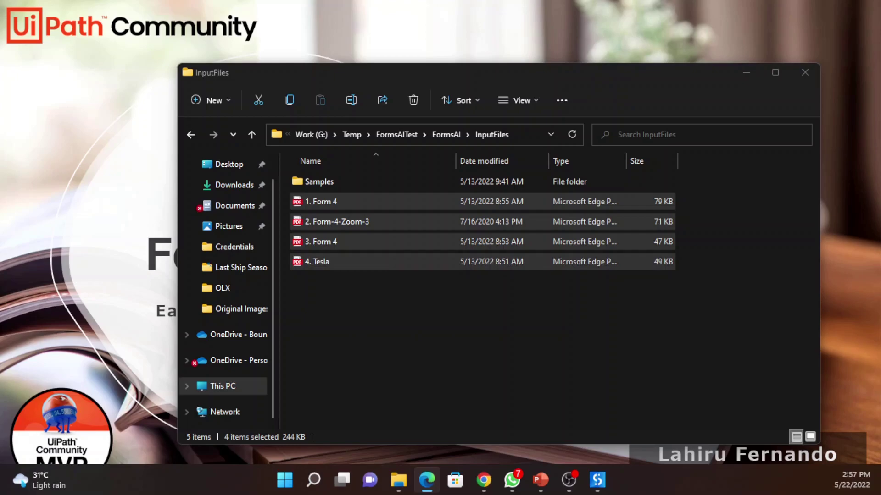
# Open the four selected PDFs from the InputFiles folder and examine the transaction table in 1. Form 4.pdf.
pyautogui.press('Return')
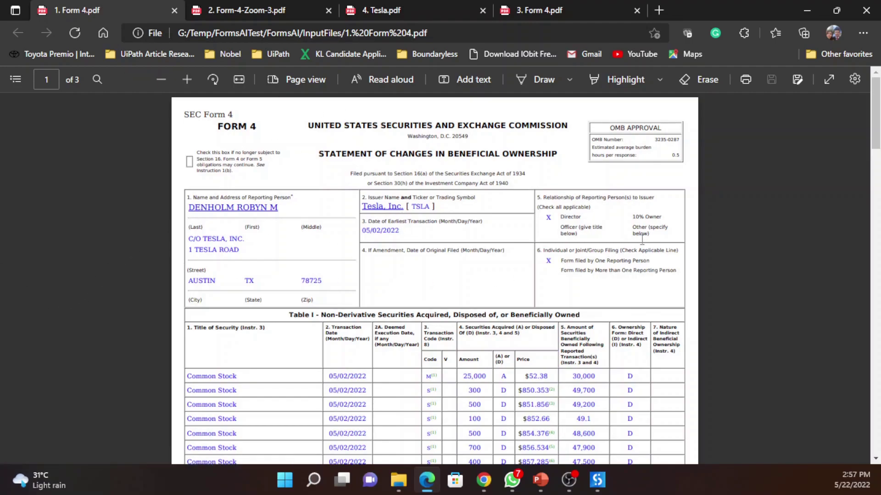
pyautogui.scroll(-1, 312, 250)
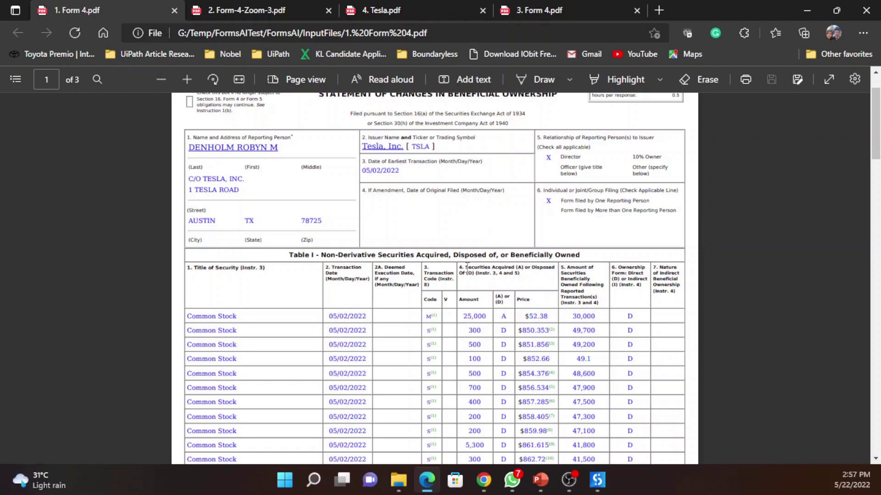
pyautogui.scroll(-6, 432, 303)
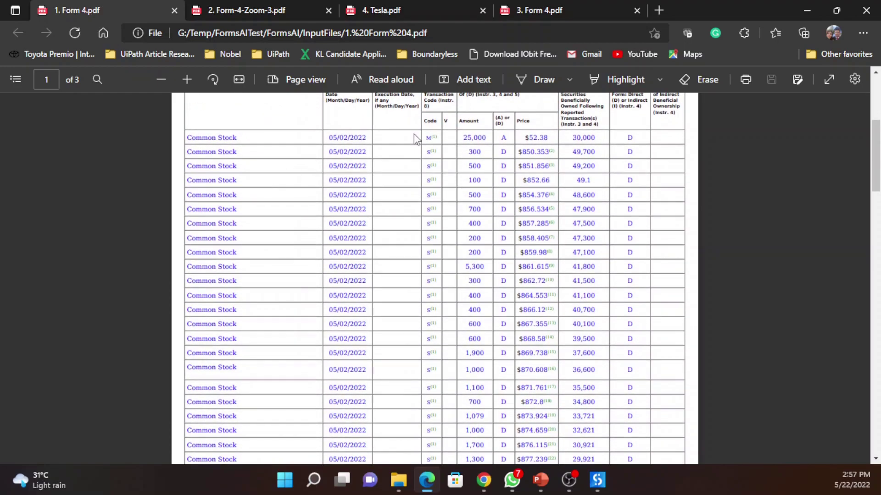
pyautogui.scroll(-2, 562, 396)
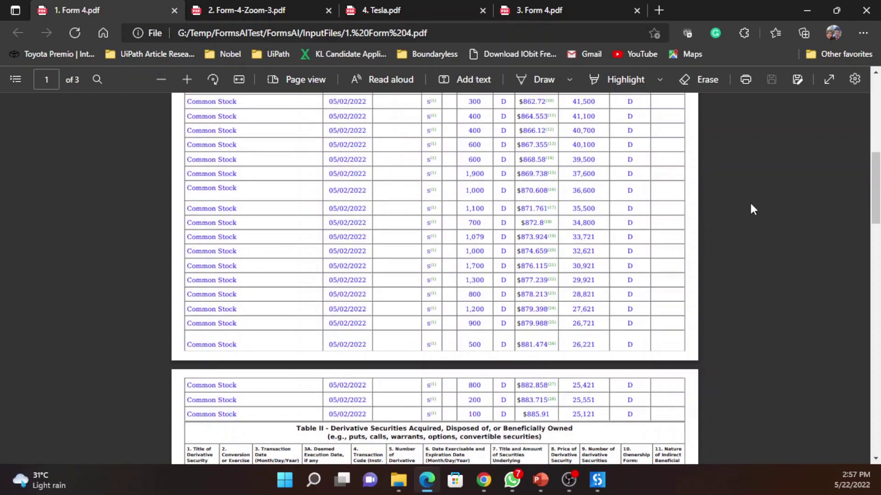
# Review the layout and transaction tables of 2. Form-4-Zoom-3.pdf, 4. Tesla.pdf and 3. Form 4.pdf.
pyautogui.click(231, 16)
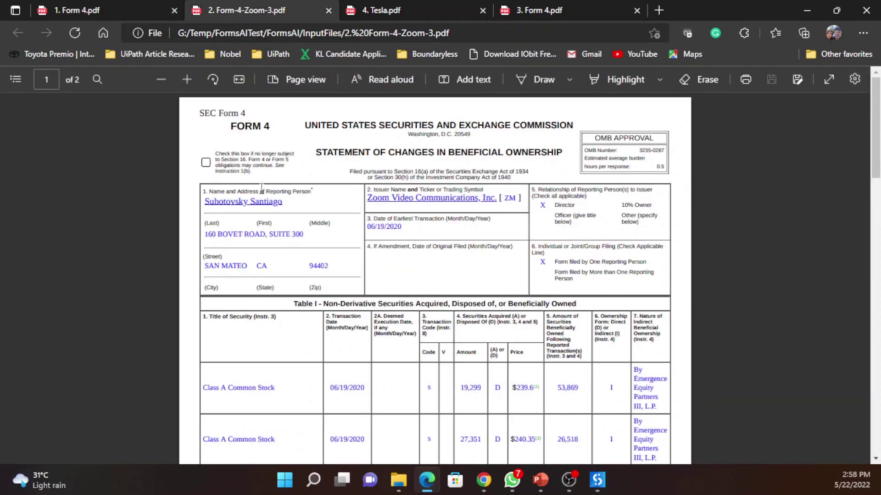
pyautogui.scroll(-1, 268, 220)
pyautogui.scroll(-1, 266, 219)
pyautogui.scroll(2, 266, 219)
pyautogui.scroll(-4, 421, 250)
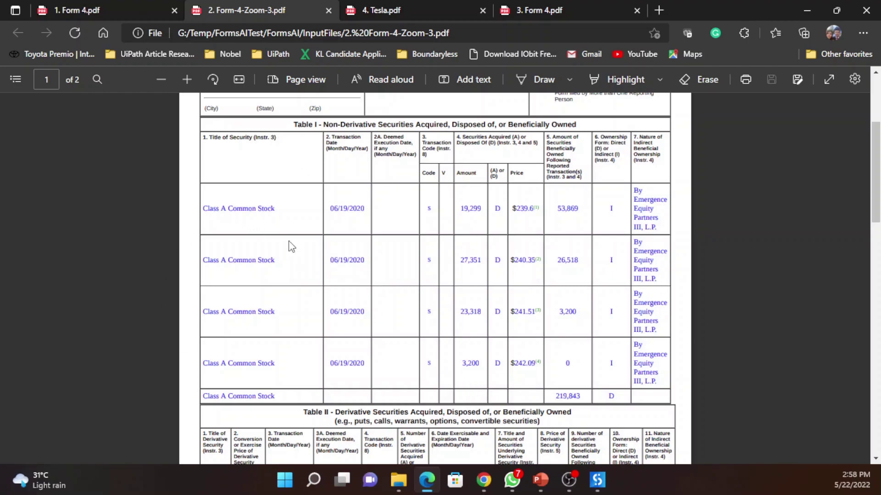
pyautogui.click(398, 10)
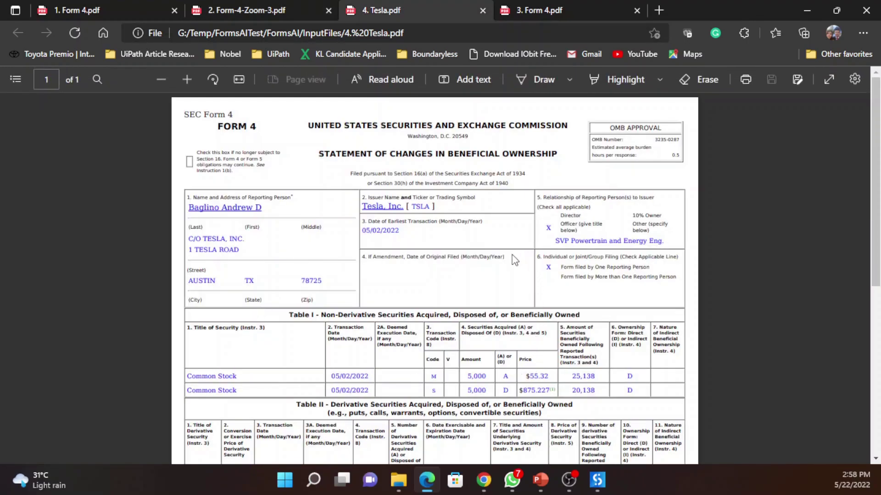
pyautogui.click(554, 13)
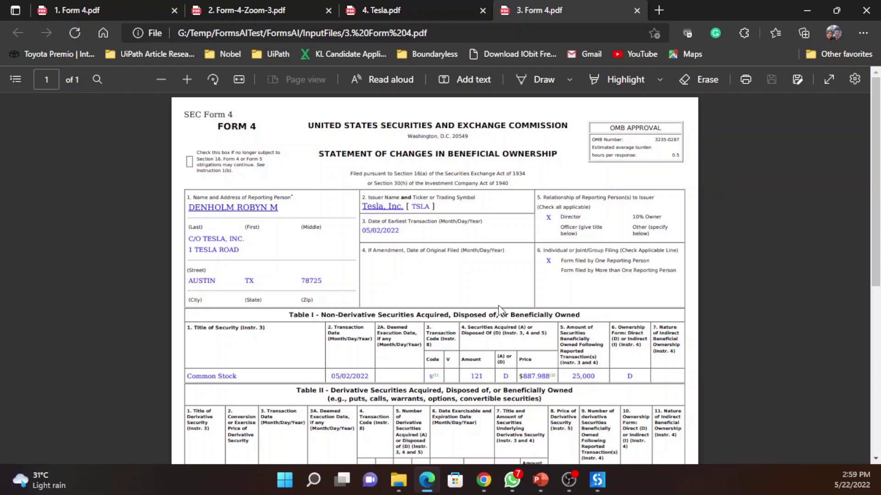
# Switch to UiPath Automation Cloud in Chrome and check the Document Understanding service's options among the tenant's services in Admin.
pyautogui.click(483, 480)
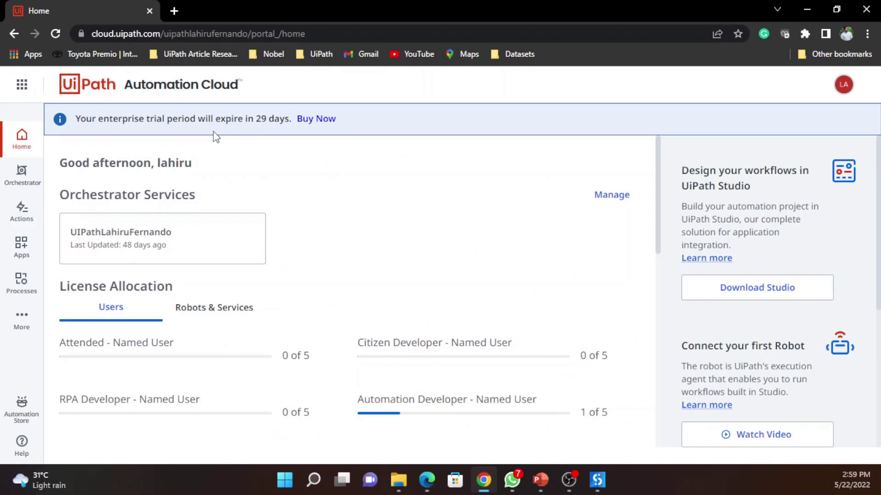
pyautogui.click(24, 324)
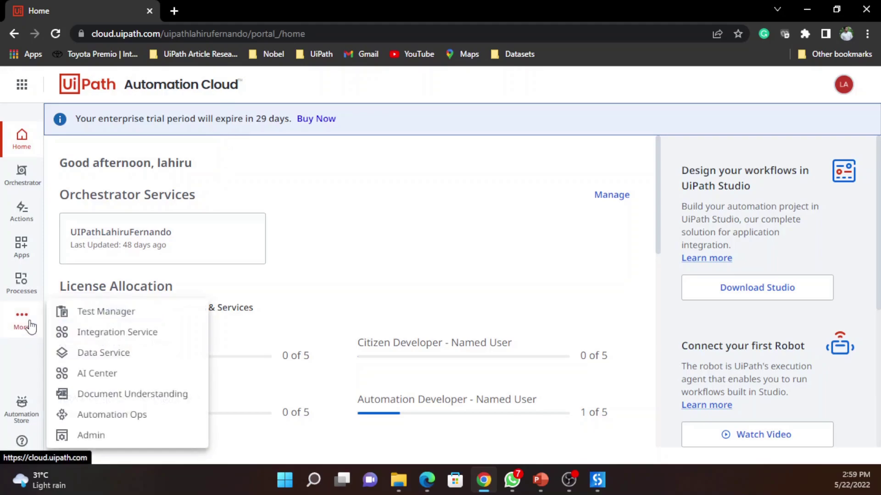
pyautogui.click(102, 441)
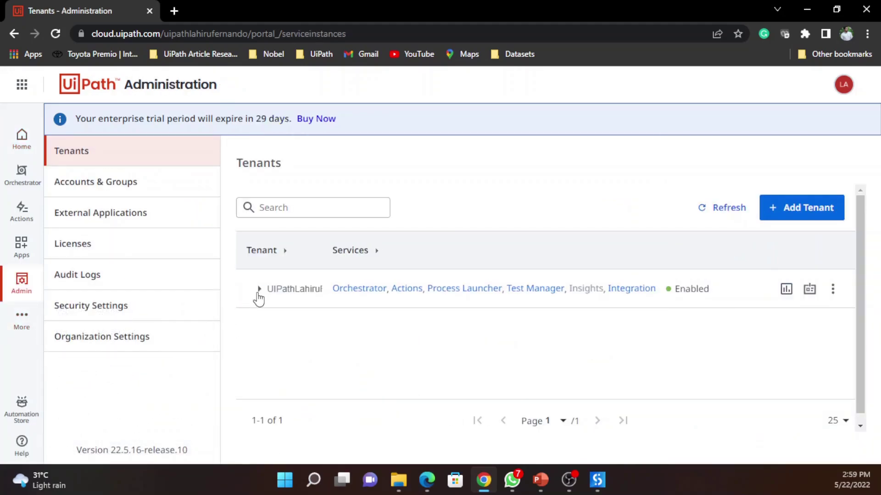
pyautogui.click(259, 289)
pyautogui.scroll(-1, 597, 191)
pyautogui.scroll(-4, 574, 312)
pyautogui.scroll(-3, 576, 324)
pyautogui.scroll(-1, 431, 337)
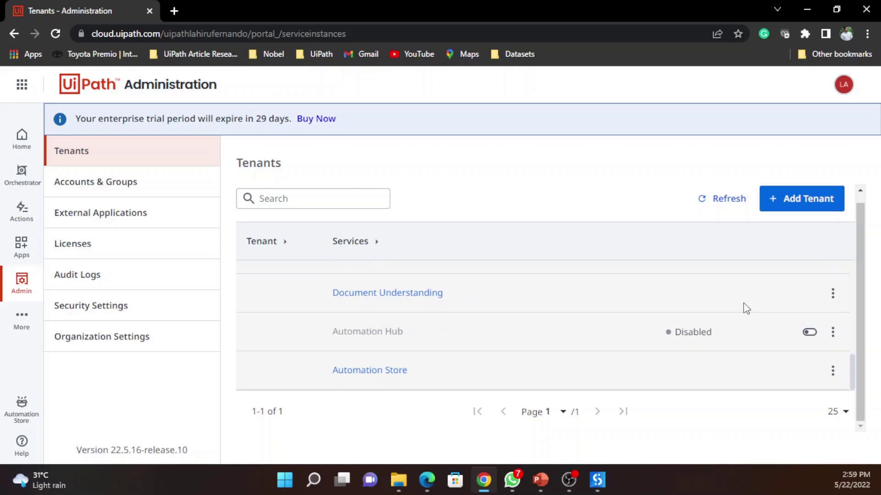
pyautogui.click(832, 294)
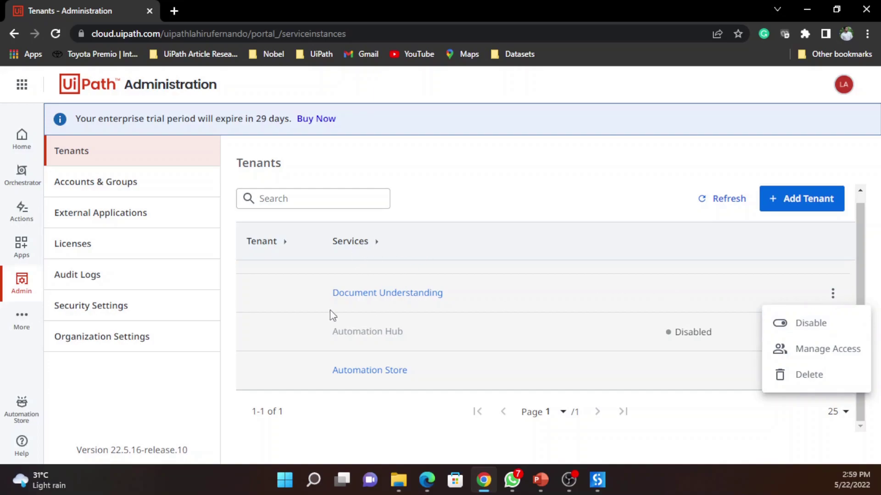
# Open the Document Understanding service and start a new project named Investor Analysis.
pyautogui.click(27, 326)
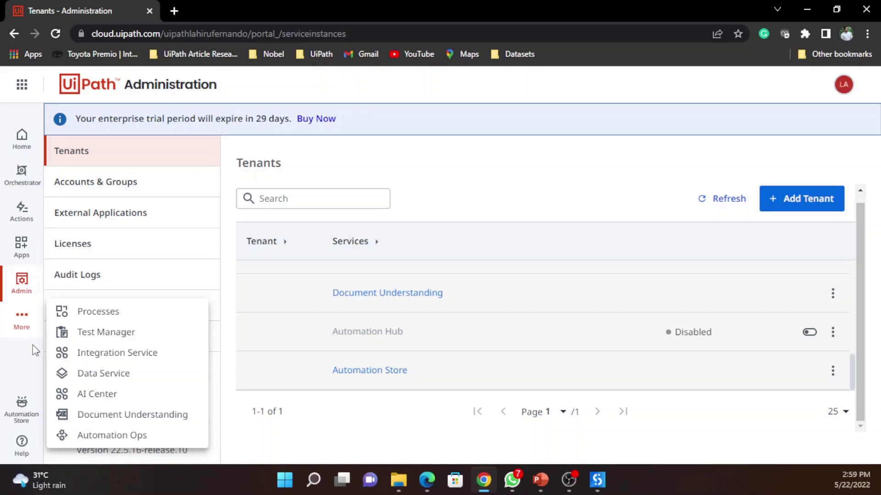
pyautogui.click(128, 419)
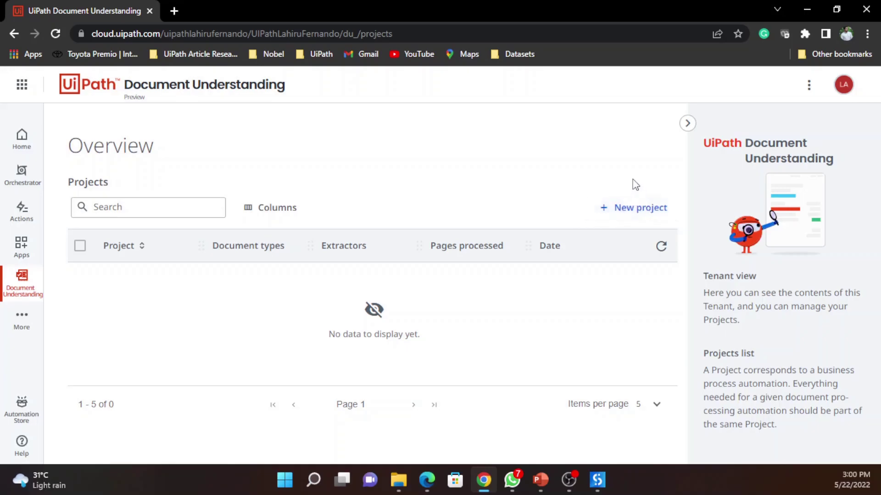
pyautogui.click(649, 215)
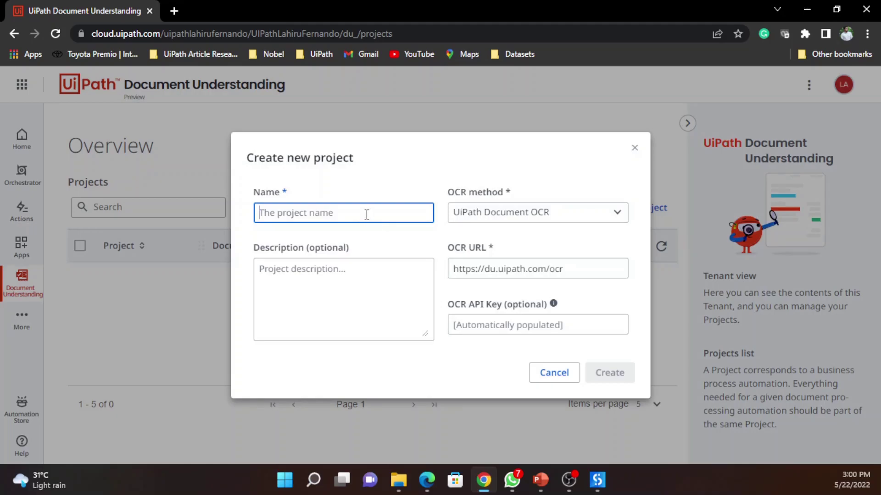
pyautogui.write('INv')
pyautogui.write('nvestor')
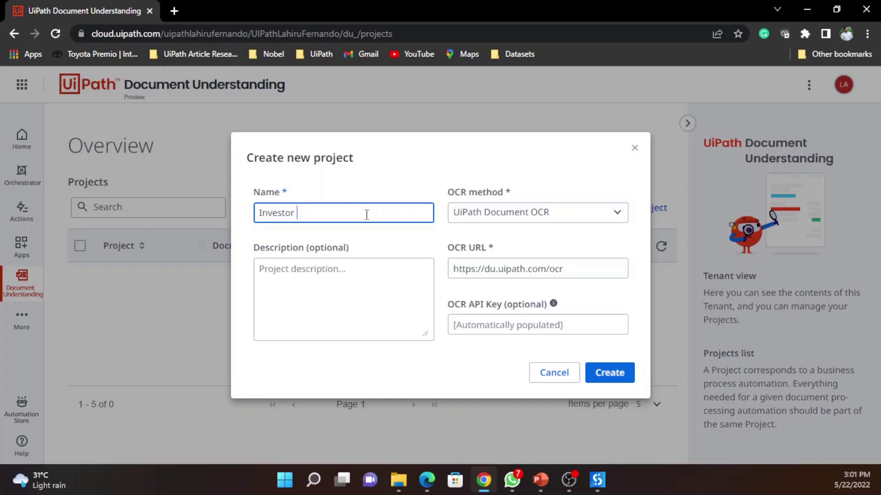
pyautogui.write(' Analysis')
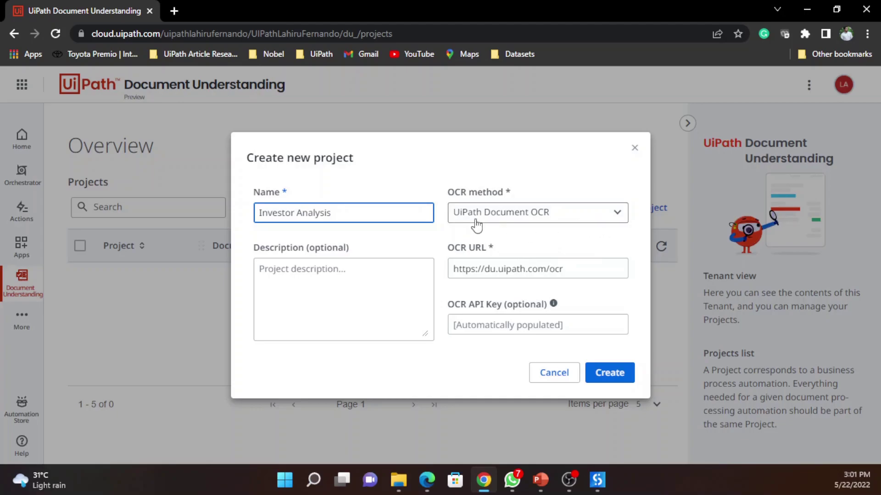
# Check the available OCR methods, trying Google Cloud Vision OCR and switching back to UiPath Document OCR.
pyautogui.click(606, 222)
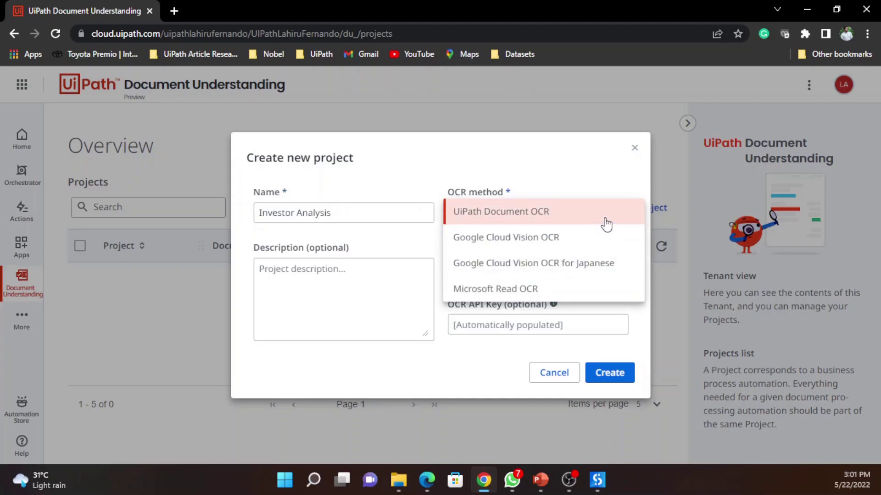
pyautogui.click(590, 183)
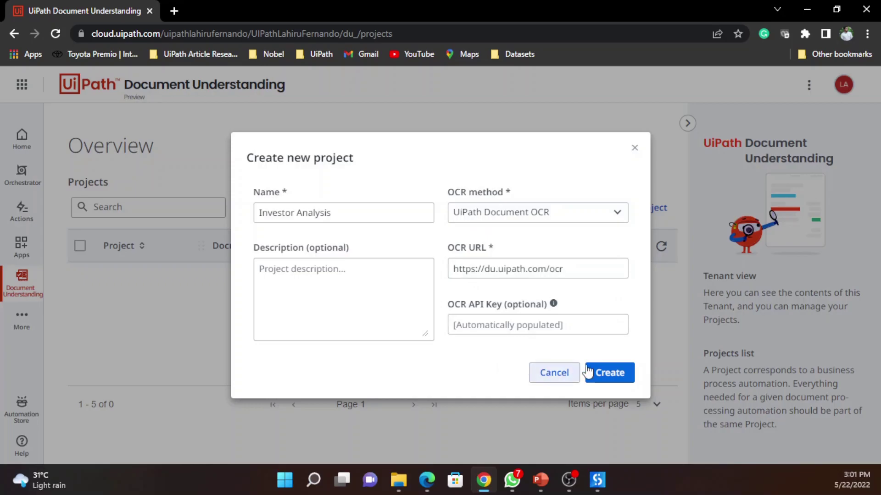
pyautogui.click(608, 224)
pyautogui.click(504, 245)
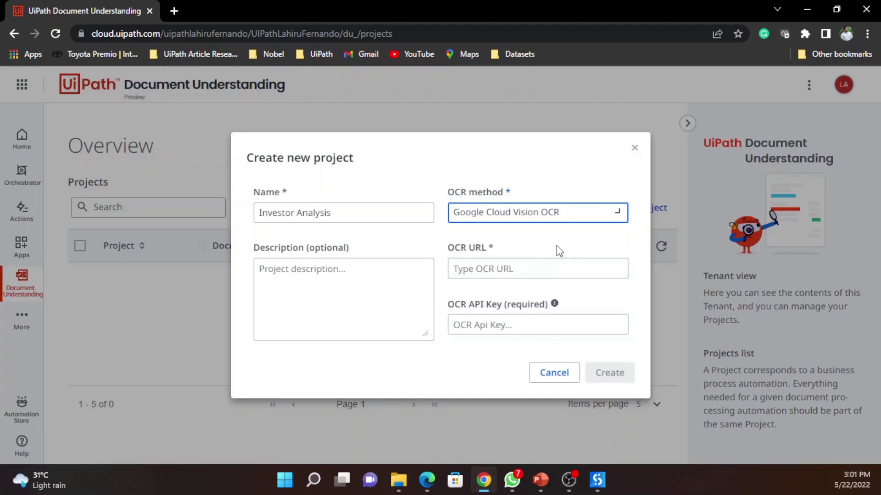
pyautogui.click(569, 214)
pyautogui.click(510, 192)
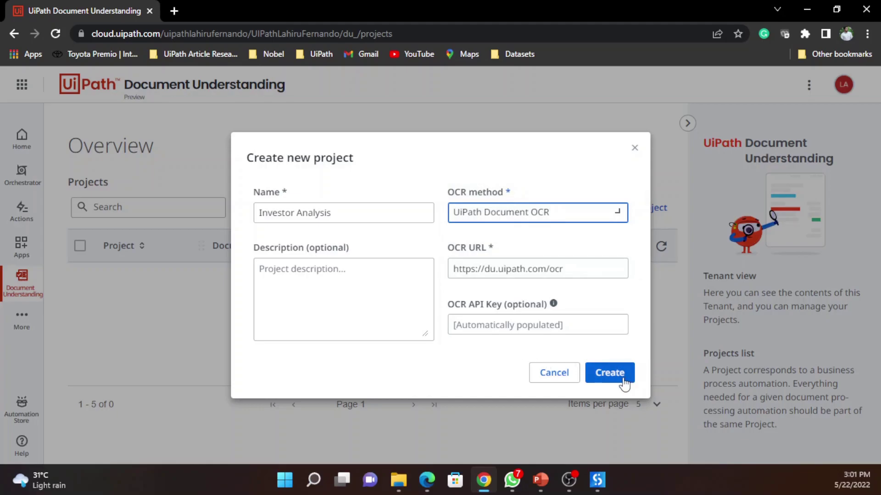
# Create the Investor Analysis project with UiPath Document OCR and open it from the projects list.
pyautogui.click(609, 373)
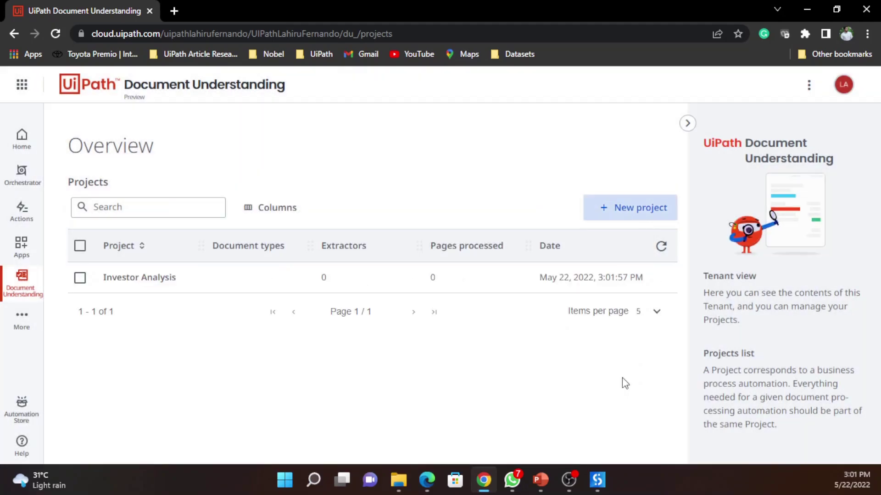
pyautogui.click(149, 285)
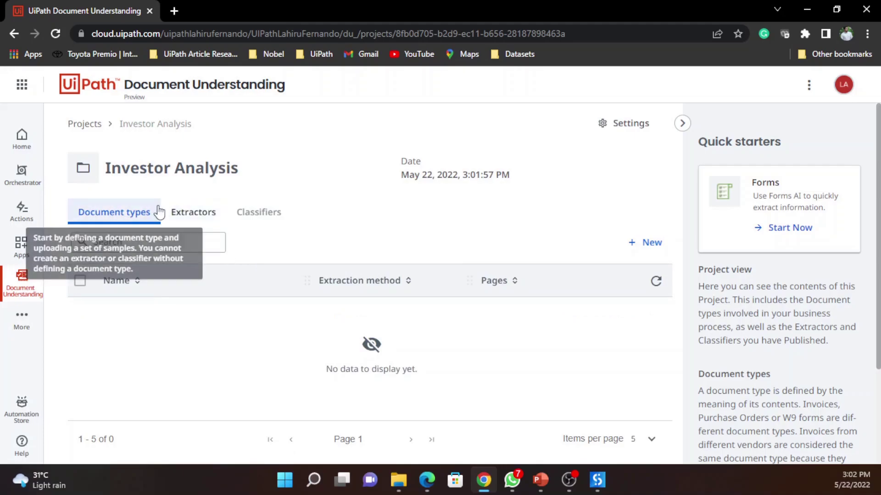
# Look over the project's extractors and its settings without saving, and return to the document types.
pyautogui.click(196, 210)
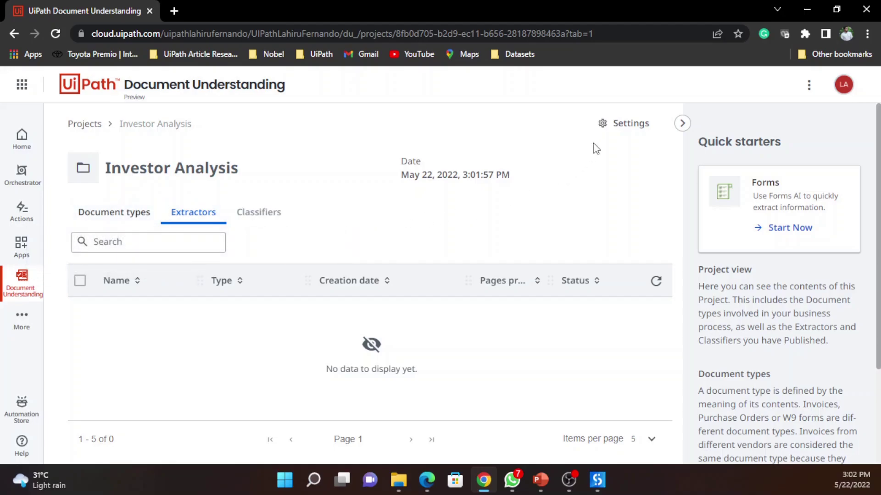
pyautogui.click(625, 130)
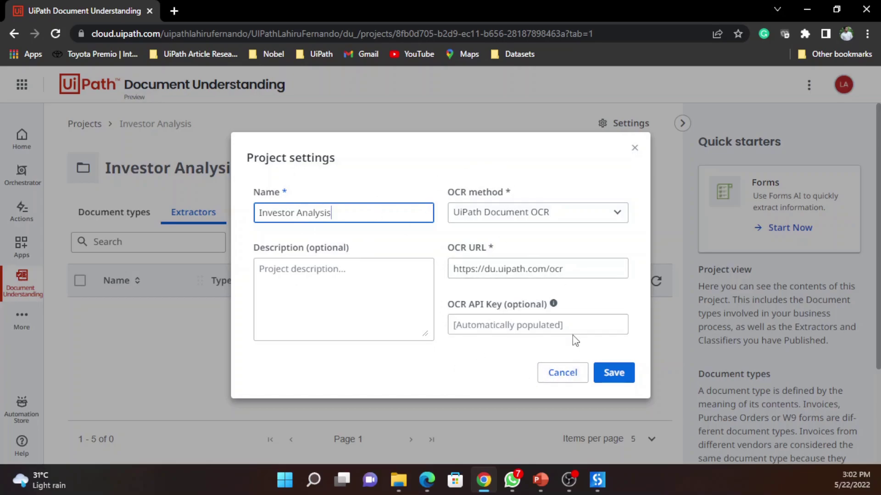
pyautogui.click(567, 374)
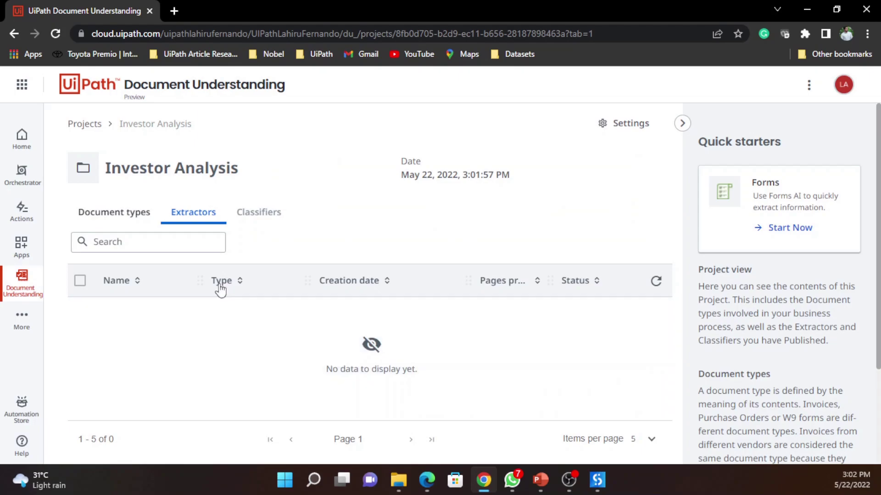
pyautogui.click(130, 215)
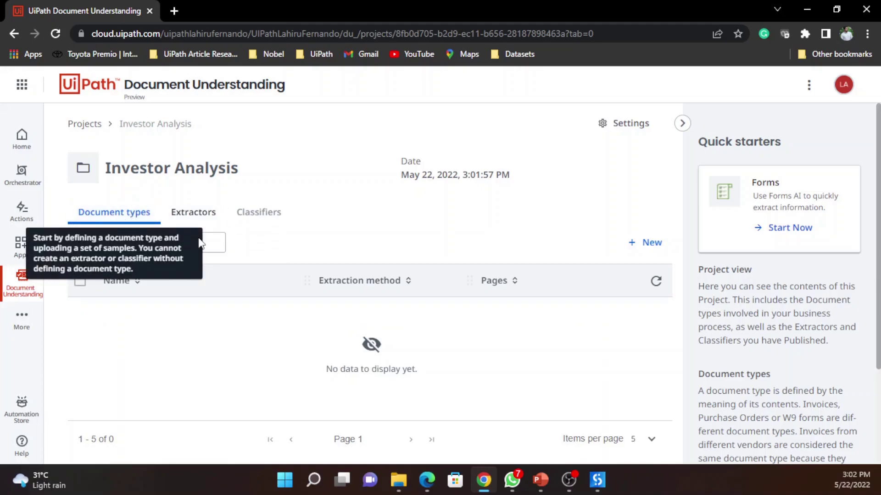
# Create a new document type named Form 4 using Forms AI in the Investor Analysis project.
pyautogui.click(654, 245)
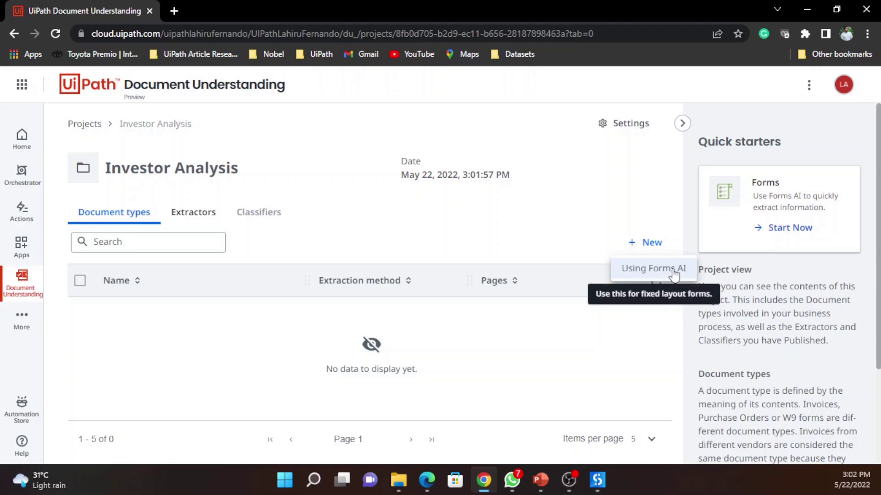
pyautogui.click(668, 271)
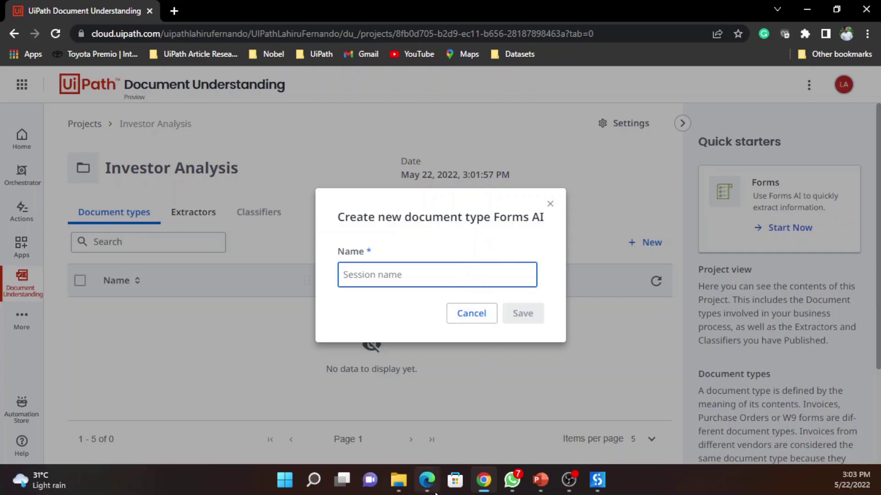
pyautogui.click(427, 482)
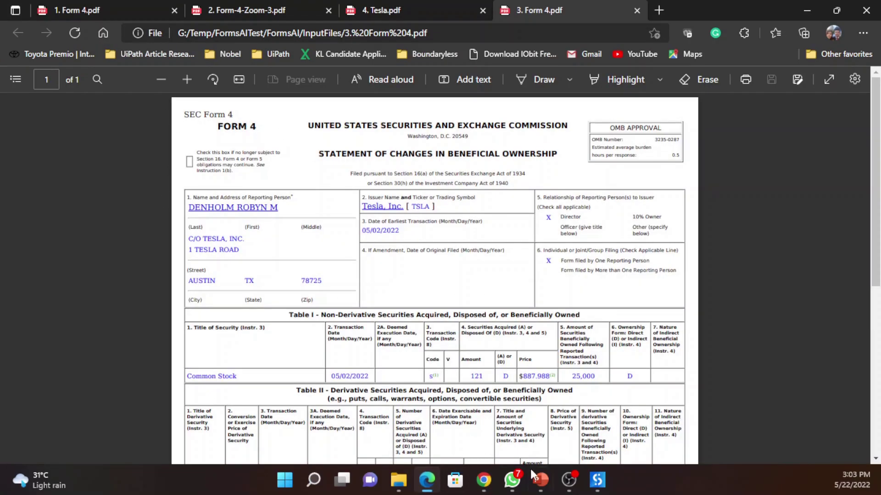
pyautogui.click(484, 480)
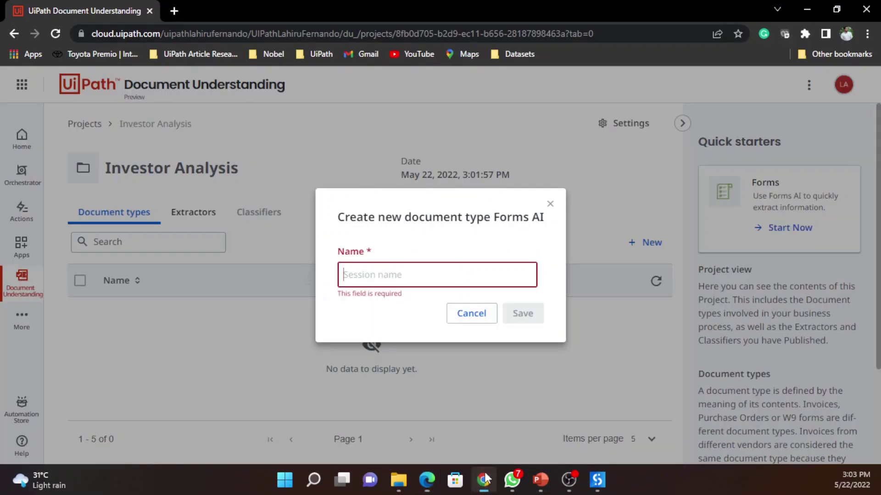
pyautogui.write('3')
pyautogui.press('BackSpace')
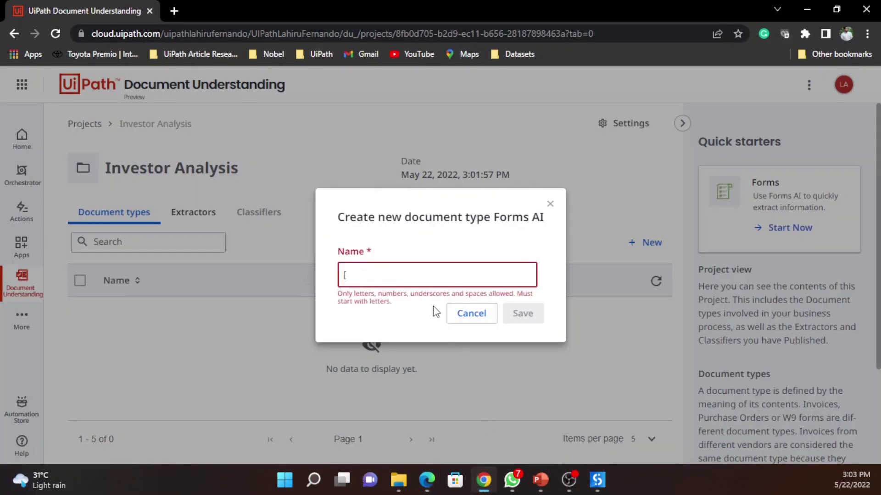
pyautogui.write('Form 4')
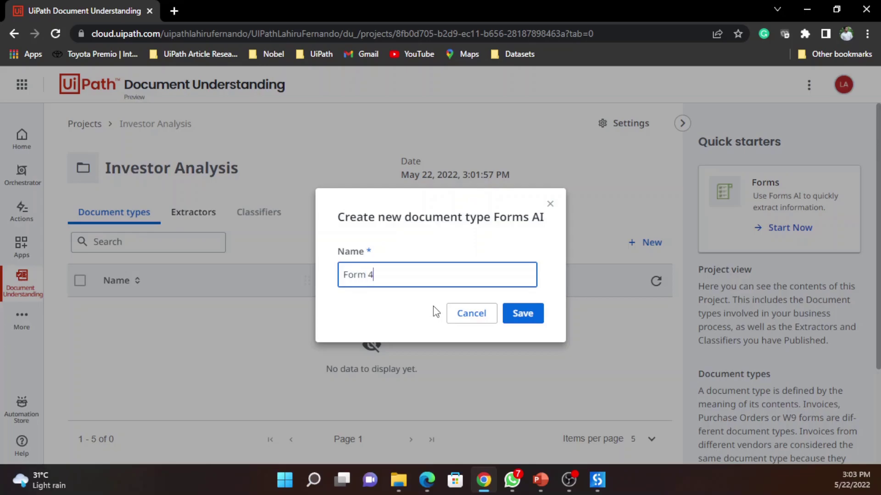
pyautogui.click(523, 317)
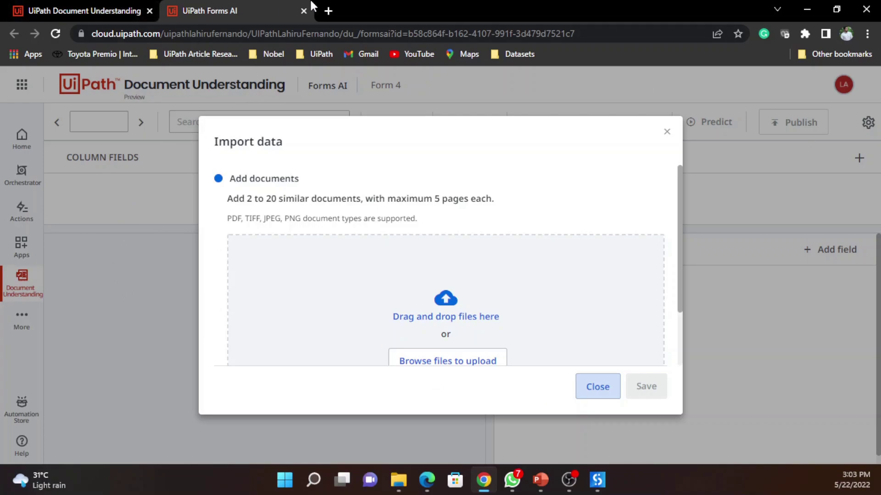
# Import the four PDFs 1. Form 4, 2. Form-4-Zoom-3, 3. Form 4 and 4. Tesla from the InputFiles folder into the Form 4 document type.
pyautogui.click(125, 8)
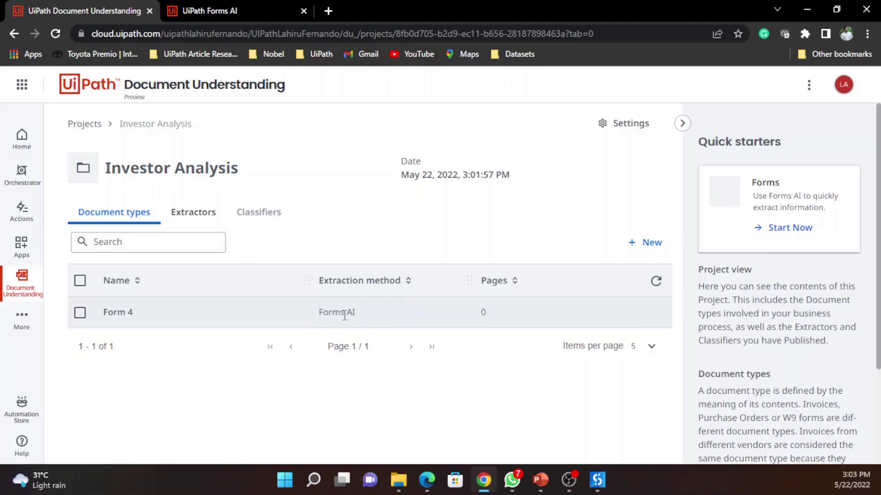
pyautogui.click(234, 7)
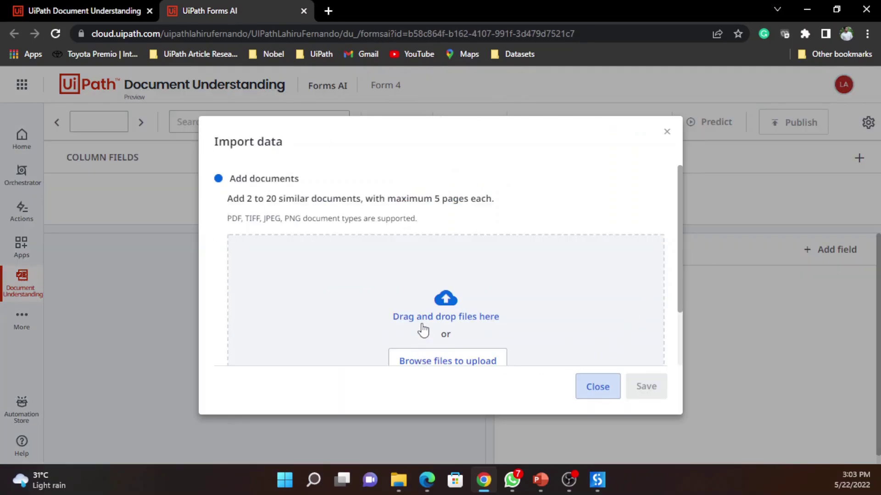
pyautogui.scroll(-2, 407, 284)
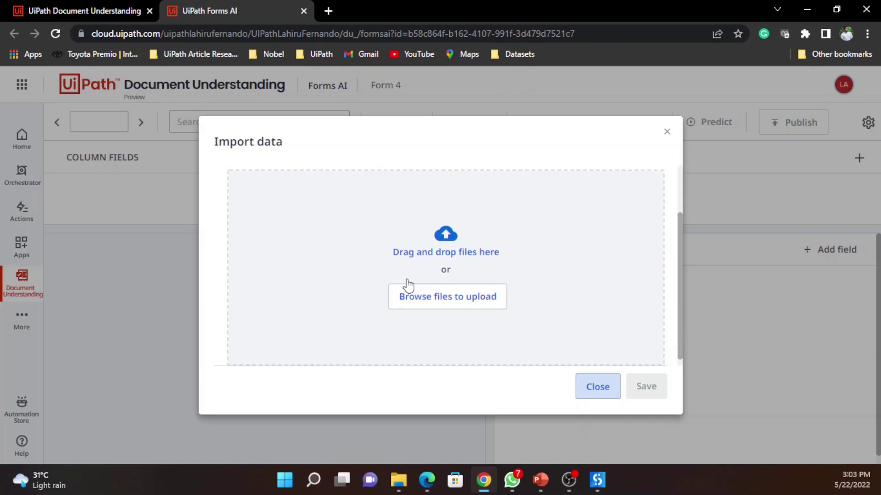
pyautogui.scroll(2, 433, 270)
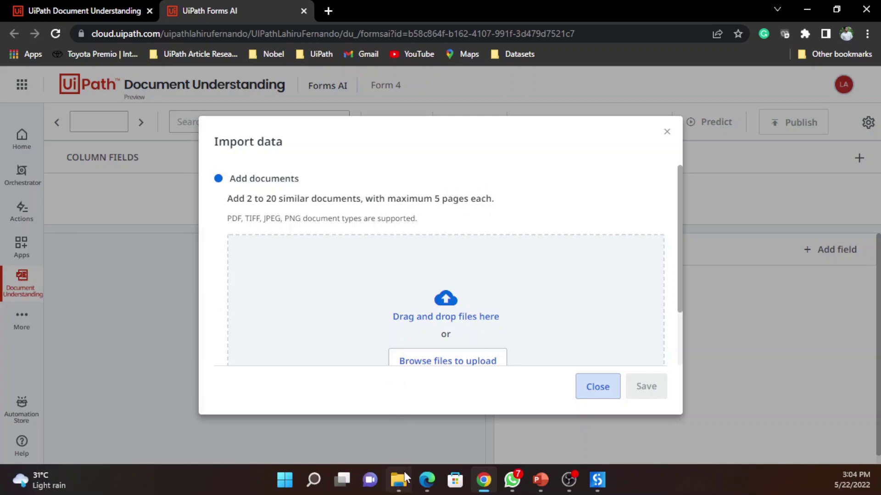
pyautogui.moveTo(404, 472)
pyautogui.click(410, 452)
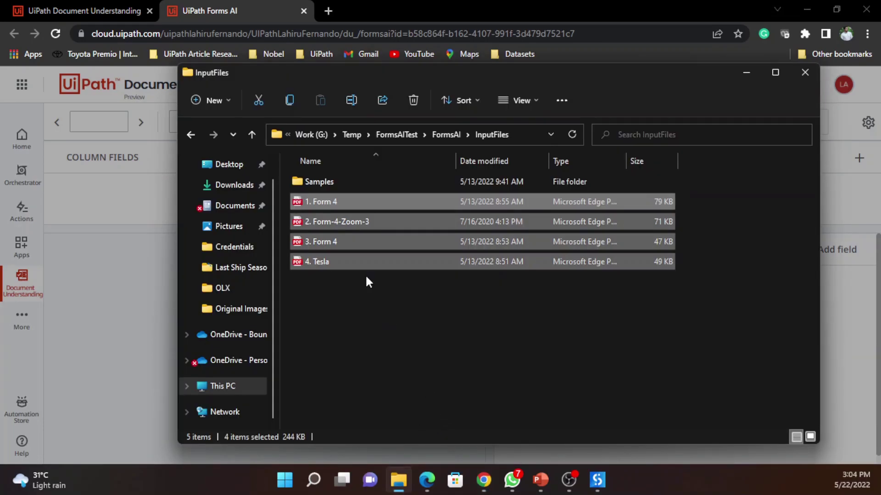
pyautogui.moveTo(379, 74); pyautogui.dragTo(552, 88)
pyautogui.moveTo(506, 216); pyautogui.dragTo(273, 288)
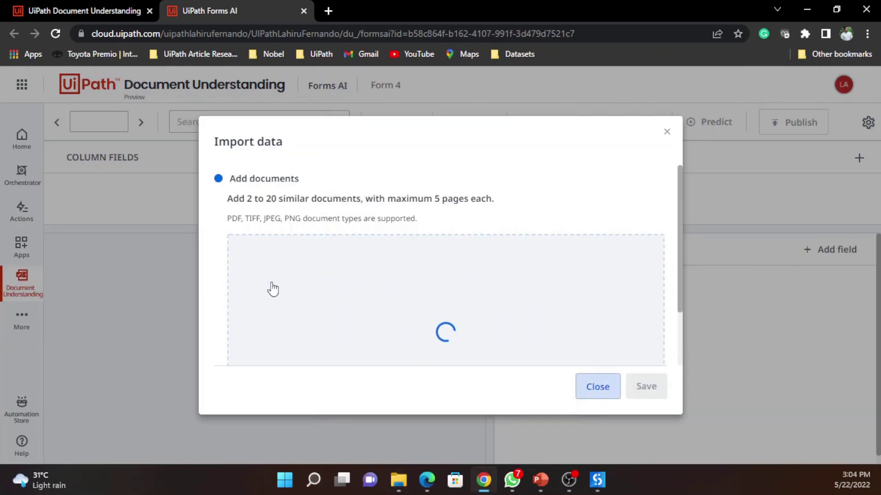
pyautogui.scroll(-2, 585, 300)
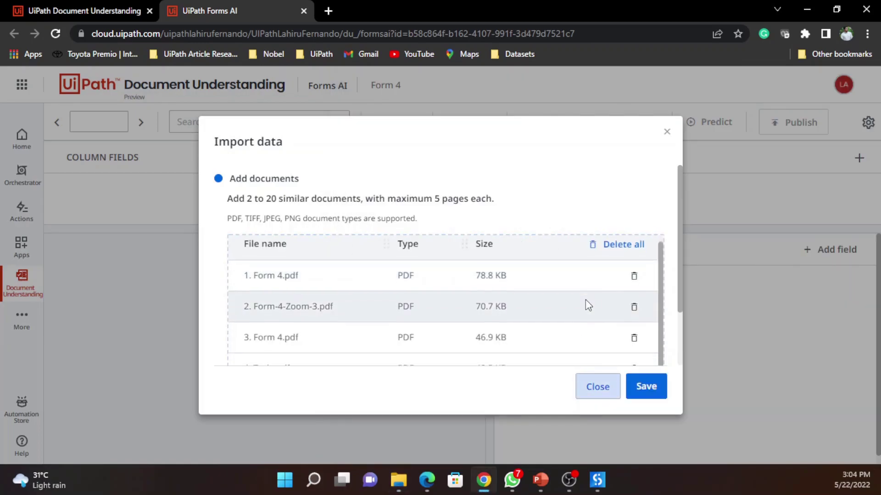
pyautogui.click(647, 385)
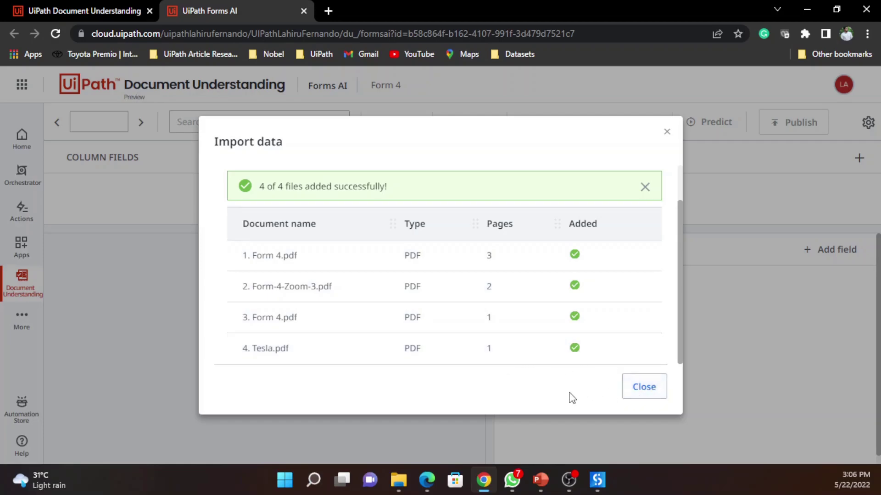
pyautogui.click(645, 388)
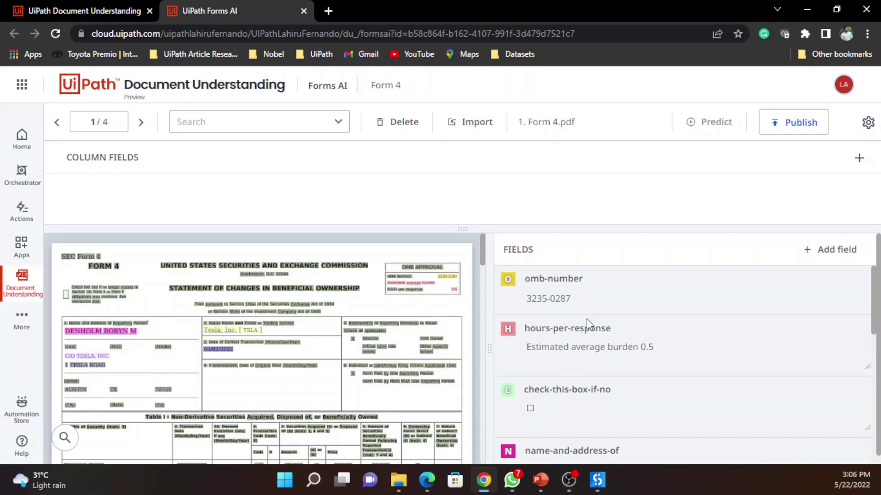
# Review the suggested fields of 1. Form 4.pdf and delete the hours-per-response and check-this-box-if-no fields.
pyautogui.scroll(-1, 592, 326)
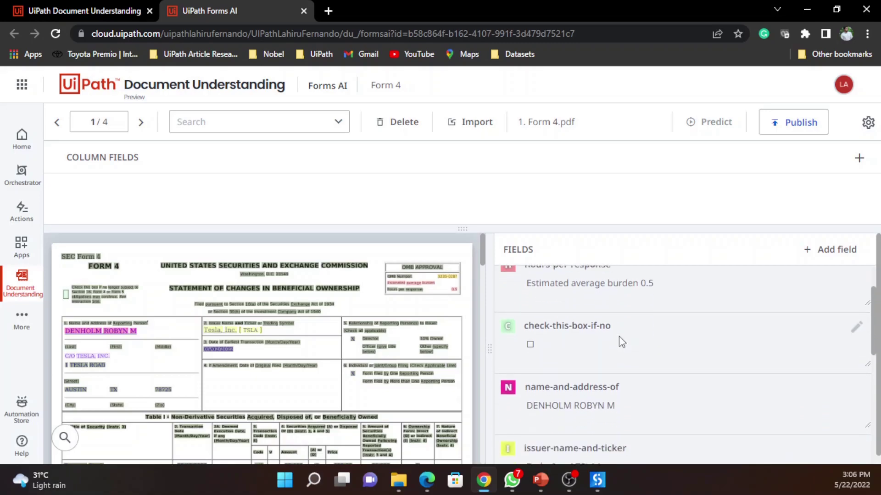
pyautogui.click(583, 404)
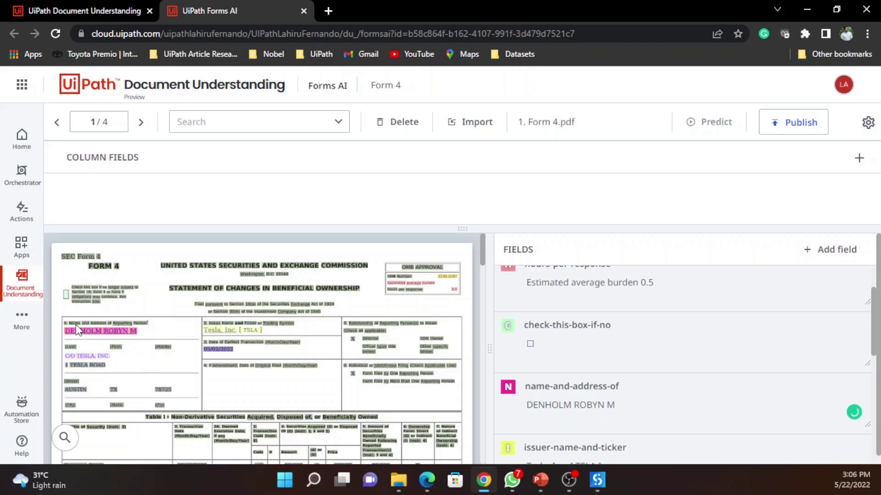
pyautogui.scroll(-3, 642, 367)
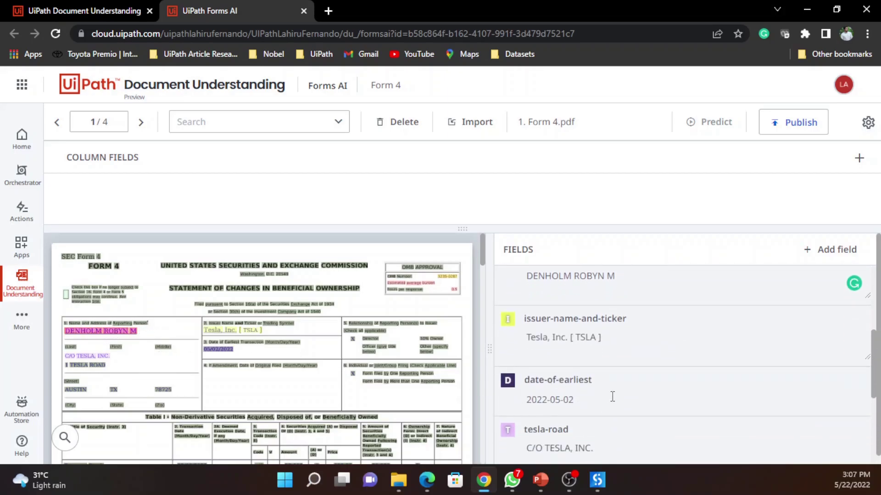
pyautogui.scroll(1, 596, 389)
pyautogui.scroll(4, 595, 389)
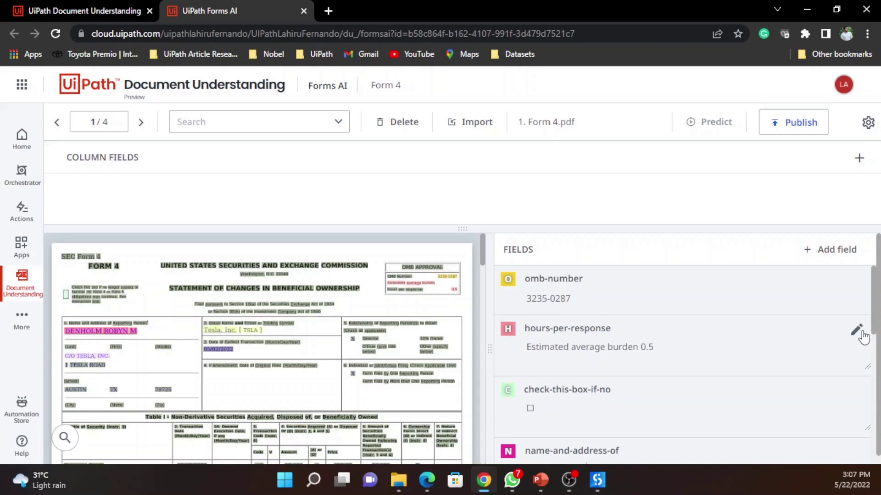
pyautogui.click(857, 335)
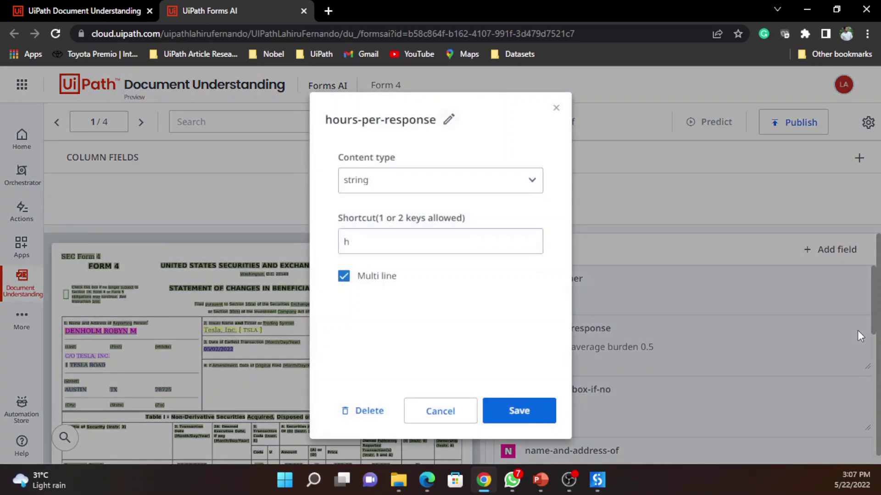
pyautogui.click(367, 411)
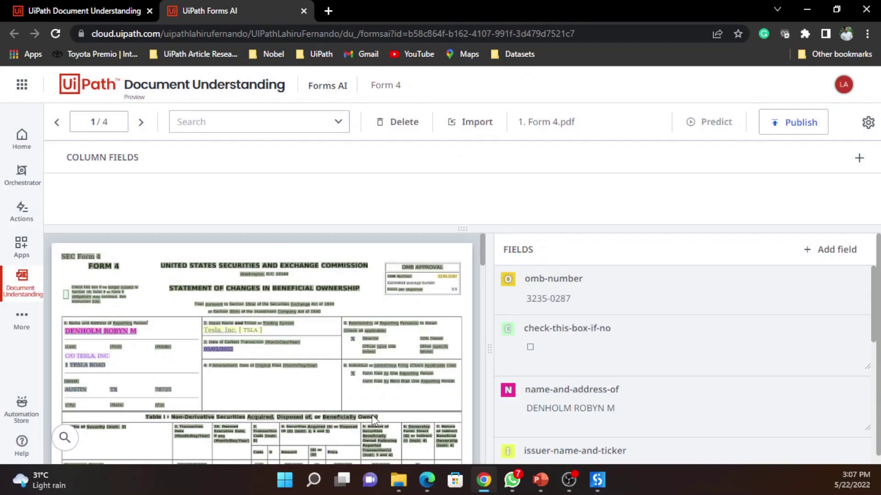
pyautogui.click(856, 334)
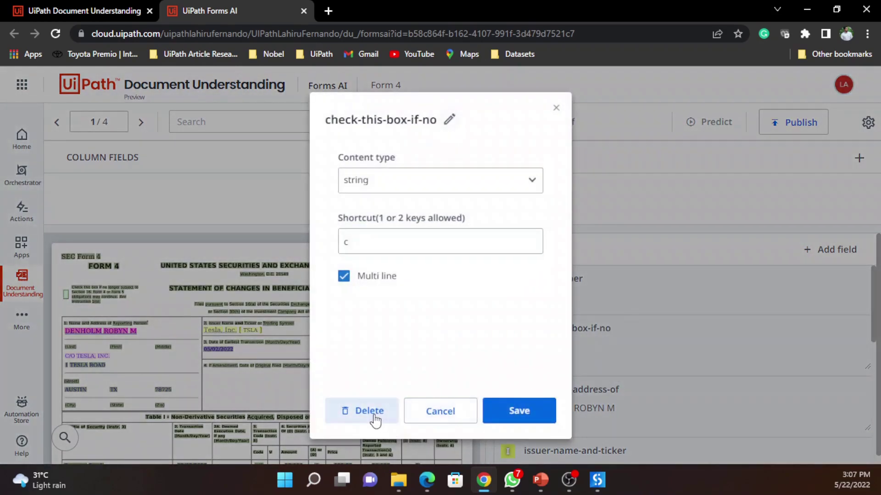
pyautogui.click(373, 413)
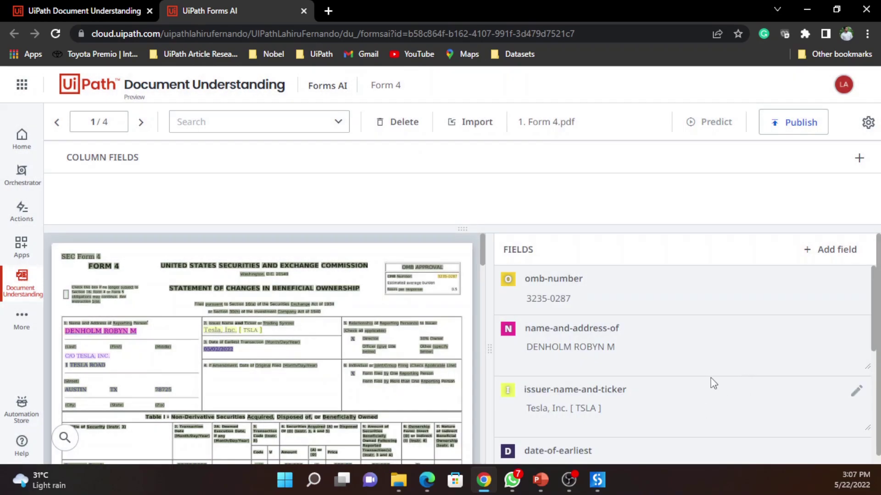
# Delete the unneeded fields tesla-road, field-1, tx and s from the Form 4 document type.
pyautogui.scroll(-3, 777, 405)
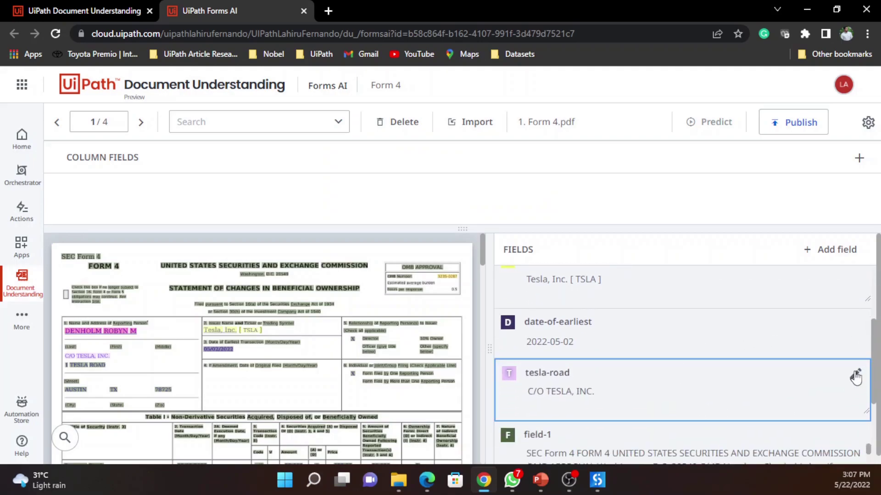
pyautogui.click(857, 372)
pyautogui.click(379, 415)
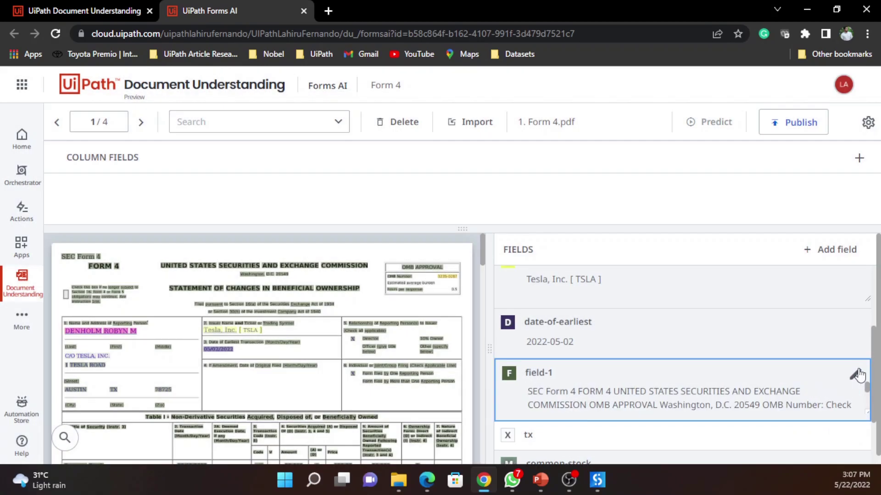
pyautogui.click(856, 371)
pyautogui.click(363, 410)
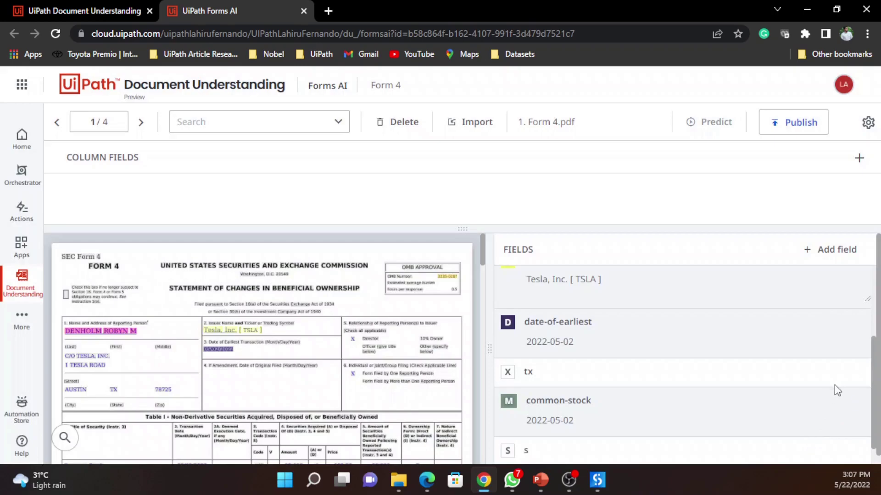
pyautogui.click(856, 373)
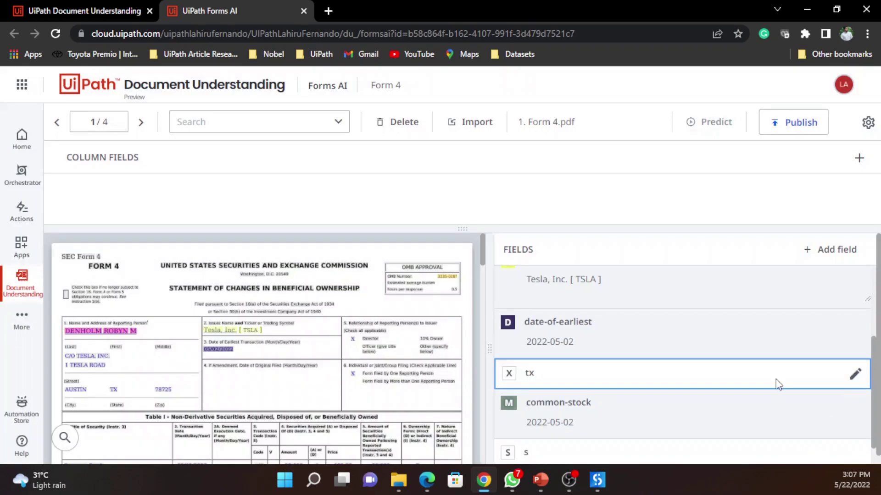
pyautogui.click(365, 411)
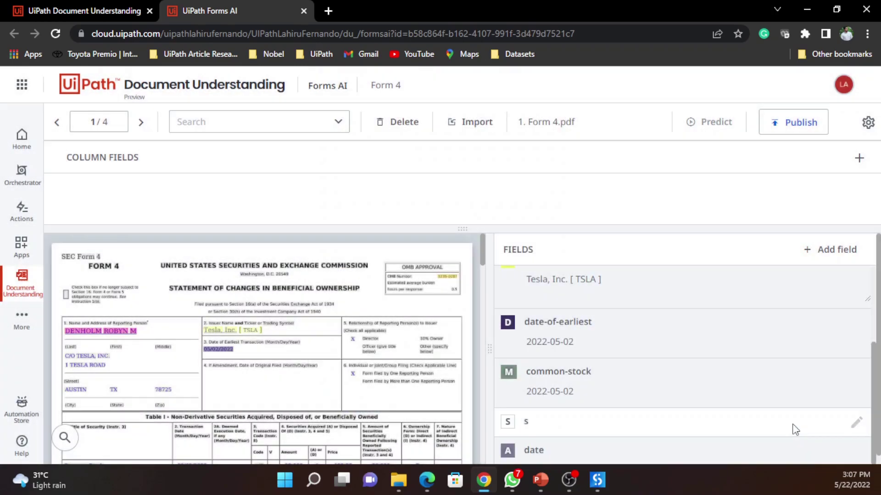
pyautogui.click(855, 421)
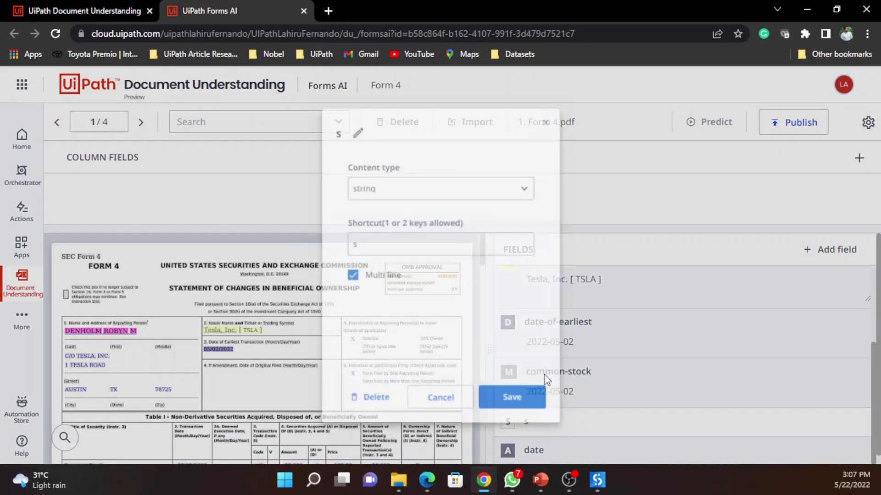
pyautogui.click(376, 411)
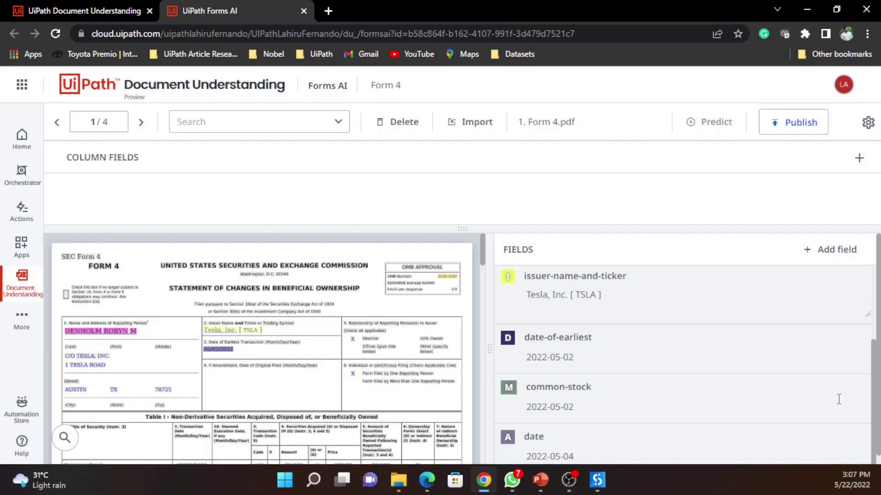
# Delete the common-stock and date fields from the Form 4 document type.
pyautogui.scroll(-1, 596, 399)
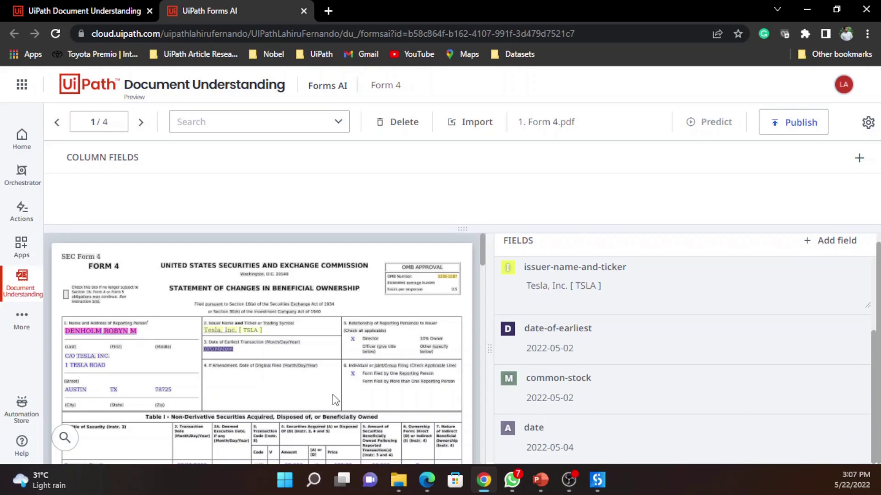
pyautogui.scroll(-2, 128, 463)
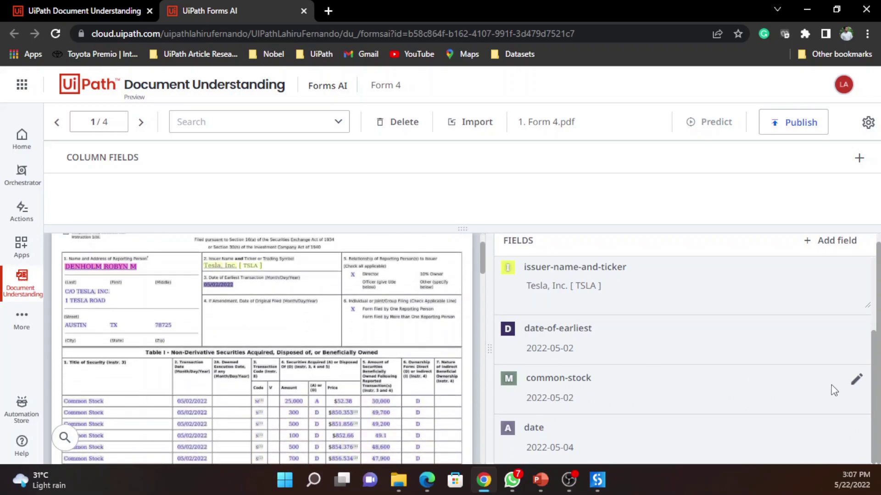
pyautogui.click(856, 381)
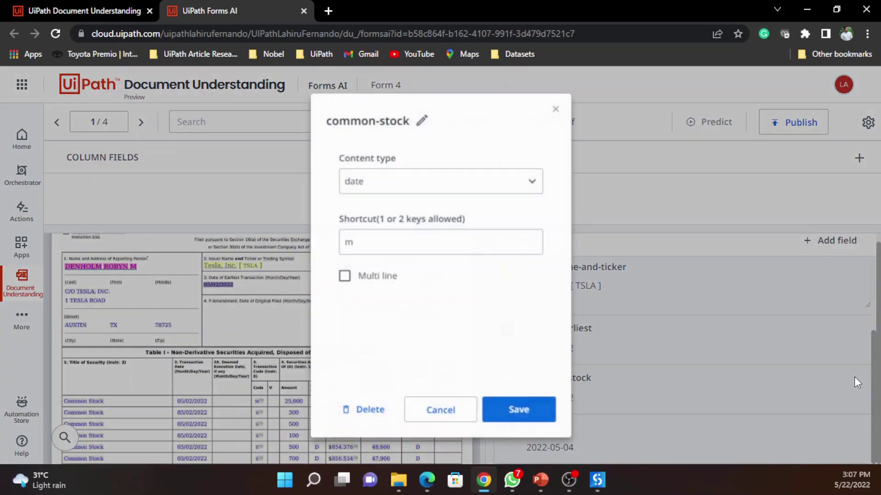
pyautogui.click(377, 415)
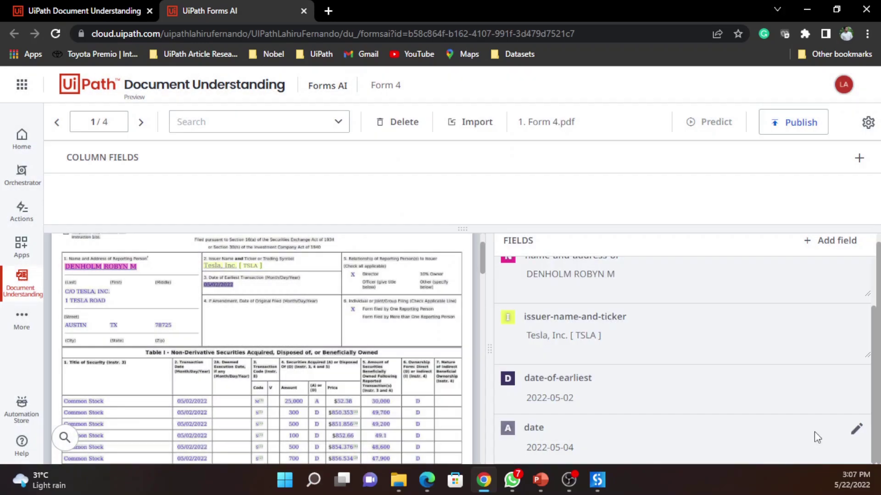
pyautogui.click(859, 431)
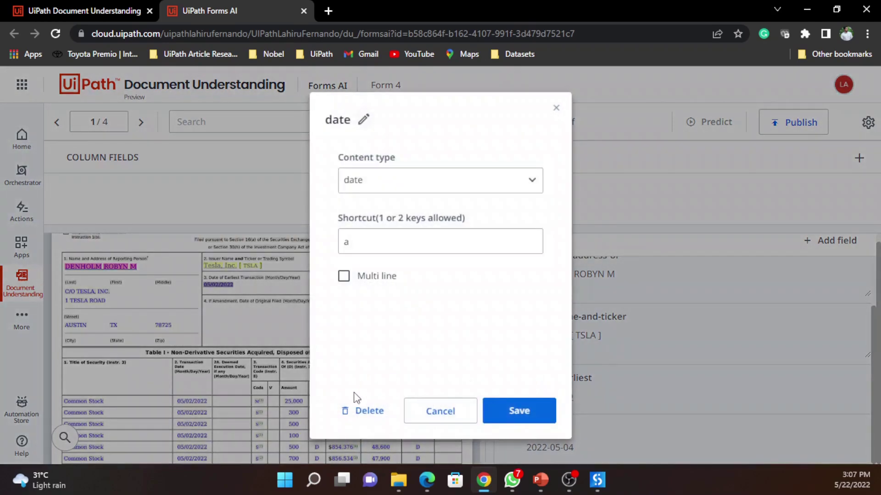
pyautogui.click(362, 411)
# Rename the name-and-address-of field to reporting-person and save it.
pyautogui.scroll(2, 694, 399)
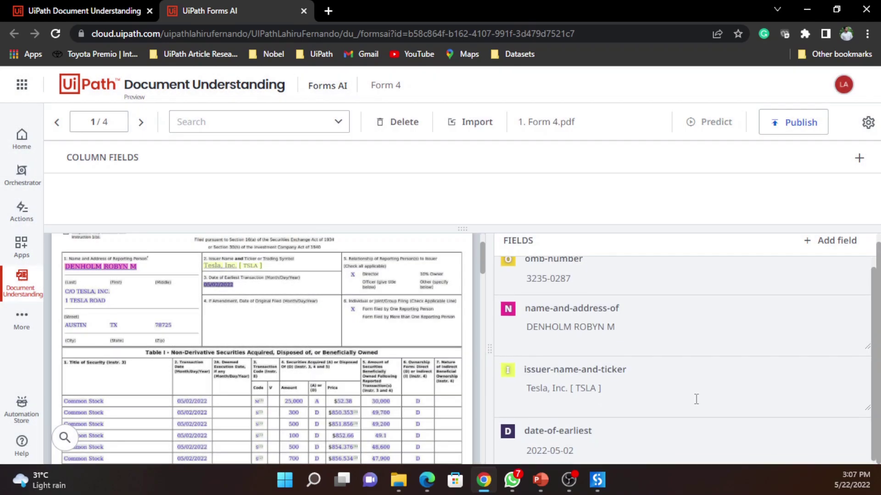
pyautogui.scroll(-1, 629, 410)
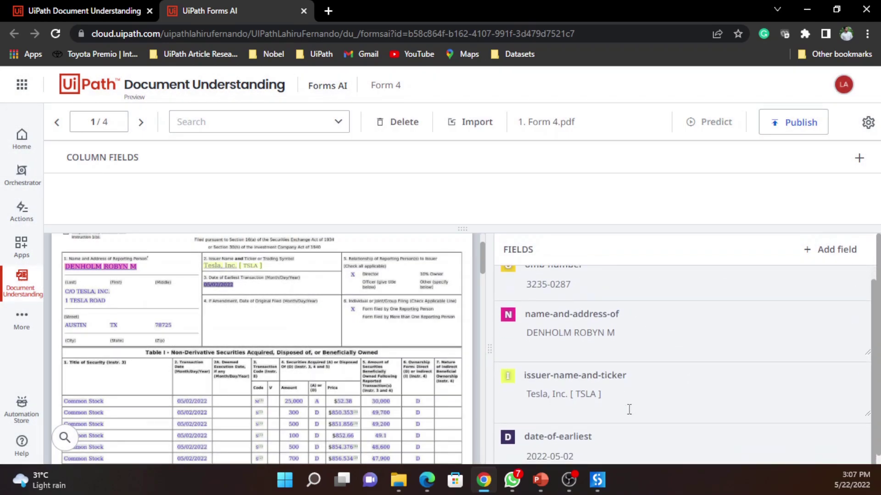
pyautogui.scroll(1, 624, 404)
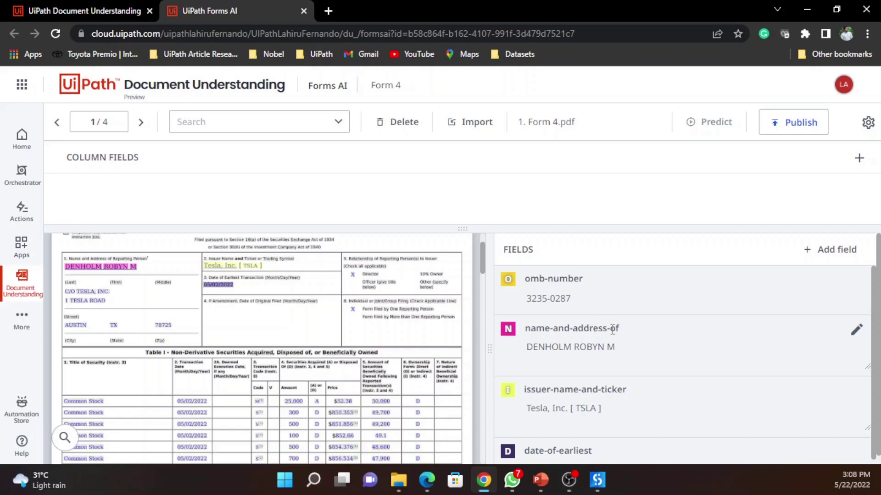
pyautogui.click(856, 329)
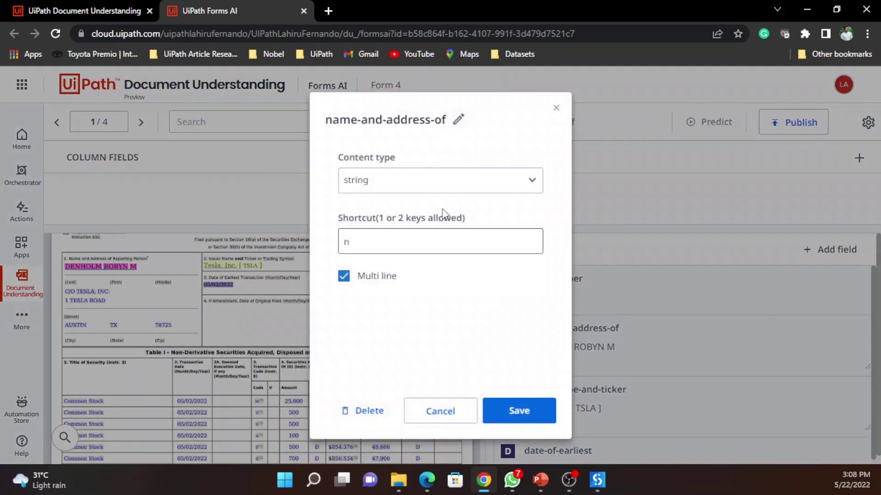
pyautogui.click(459, 121)
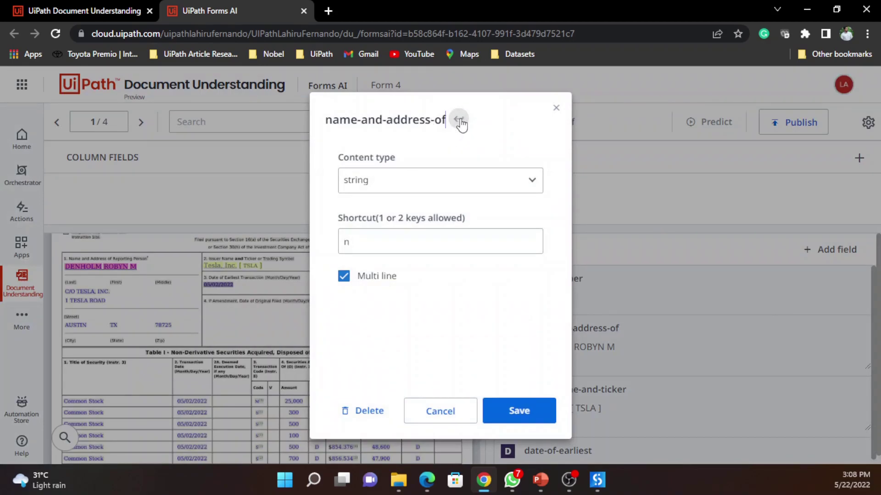
pyautogui.tripleClick(431, 126)
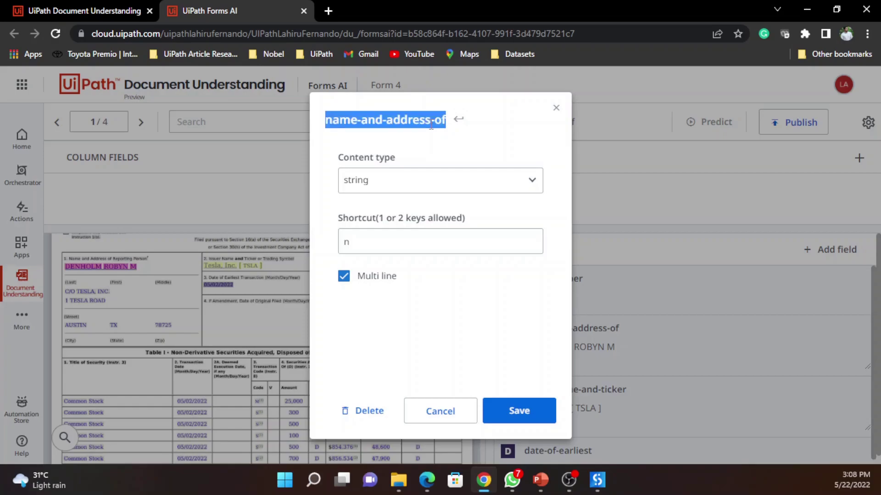
pyautogui.write('ting=')
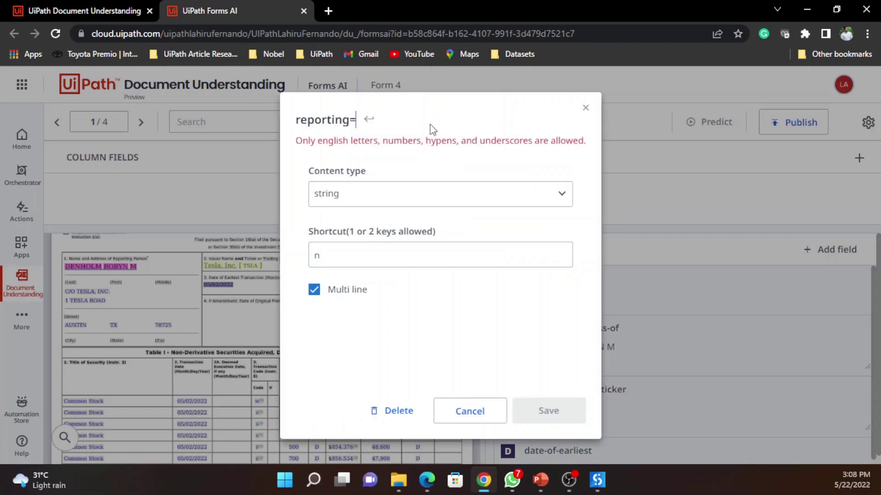
pyautogui.press('BackSpace')
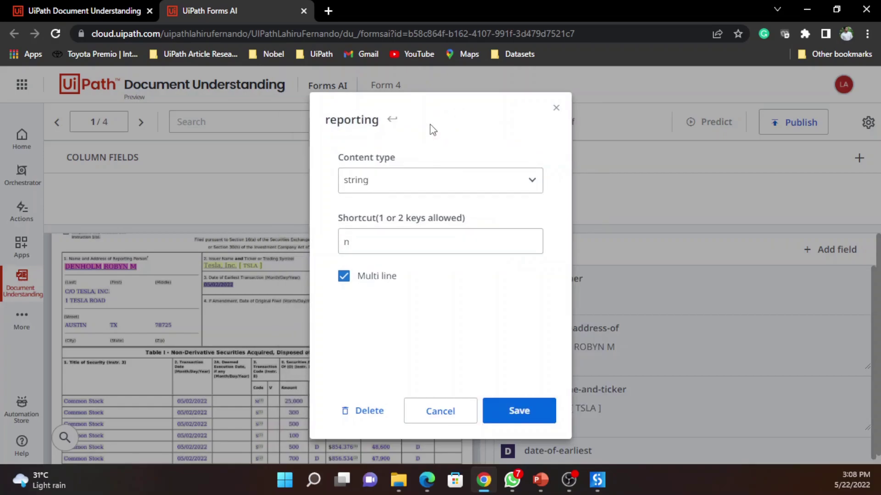
pyautogui.write('-person')
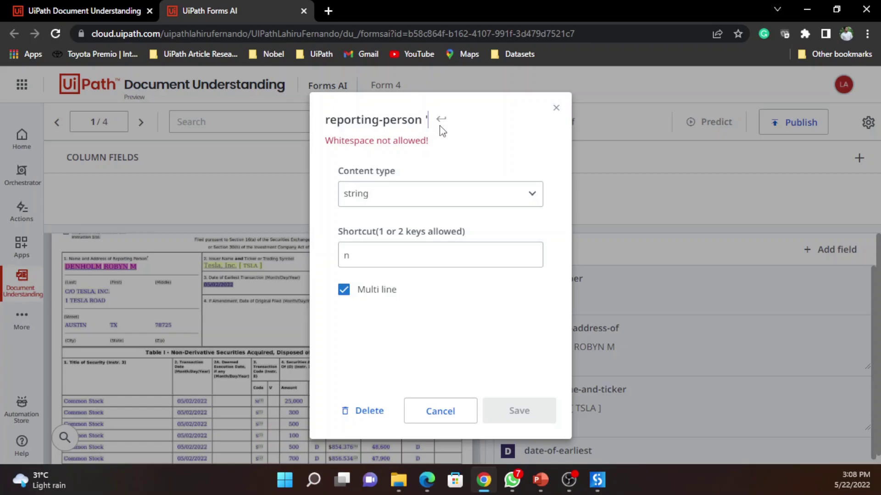
pyautogui.press('BackSpace')
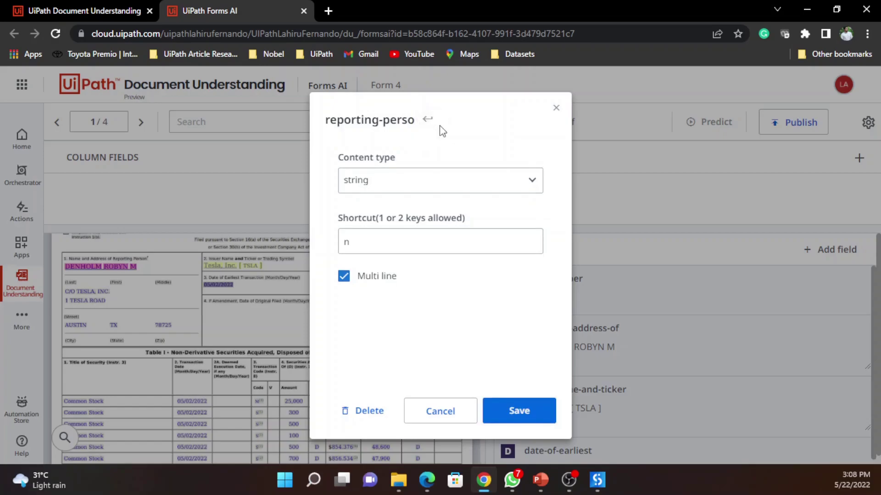
pyautogui.write('n')
pyautogui.click(519, 411)
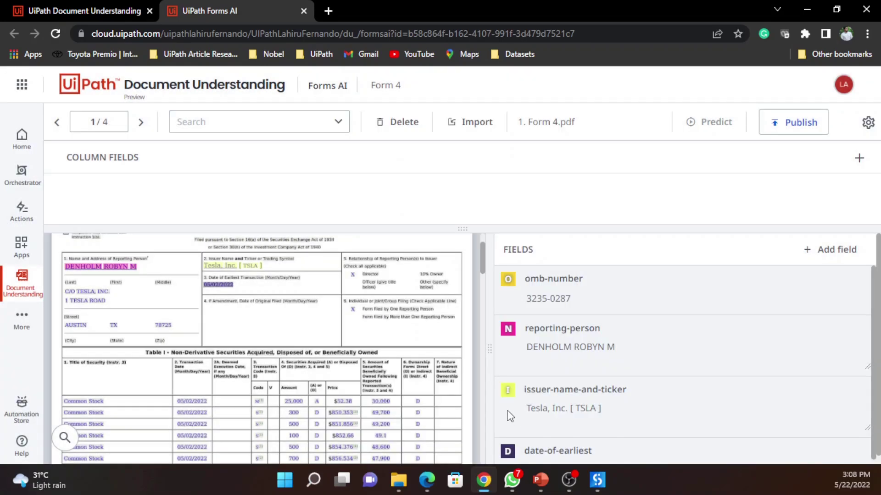
# Shorten the issuer-name-and-ticker field's name to issuer-name and save it.
pyautogui.click(853, 392)
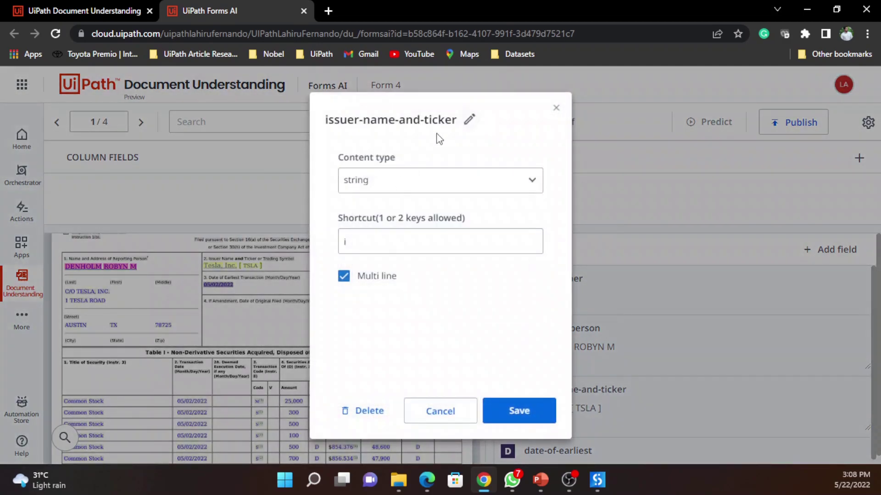
pyautogui.click(469, 119)
pyautogui.moveTo(396, 119); pyautogui.dragTo(494, 122)
pyautogui.press('BackSpace')
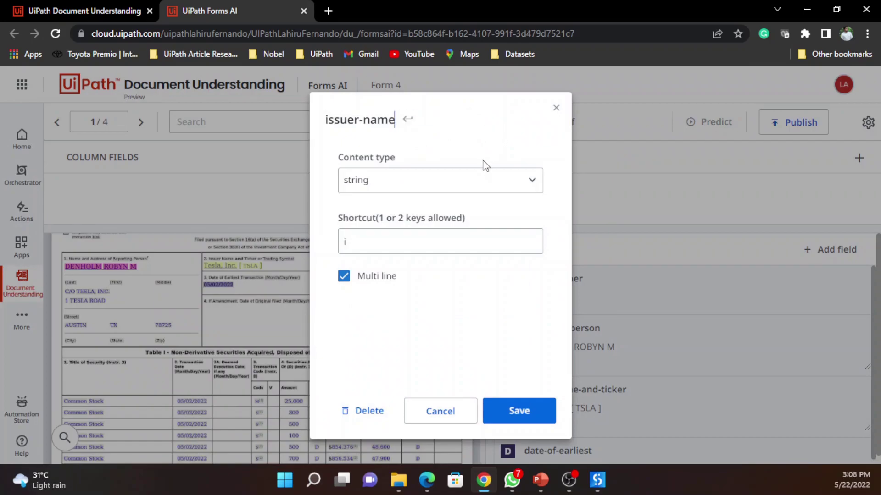
pyautogui.click(518, 410)
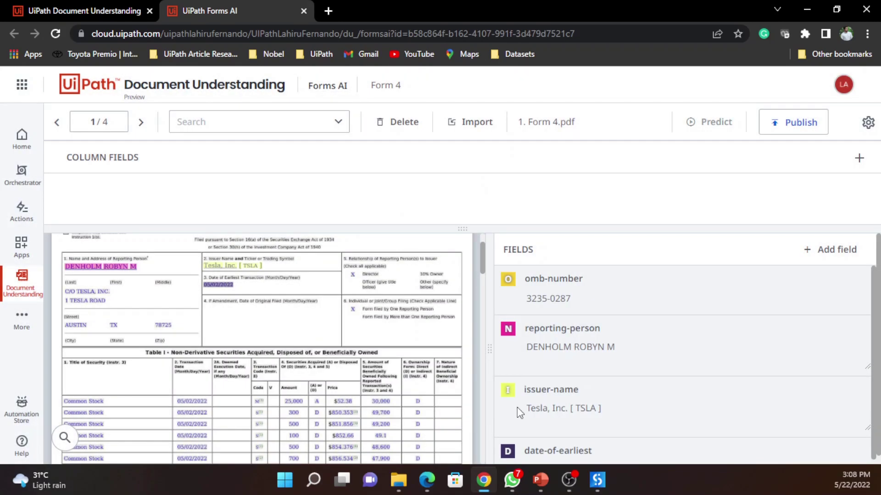
# Create a column field named title for the securities table of the Form 4 document type.
pyautogui.scroll(-1, 583, 453)
pyautogui.scroll(1, 578, 390)
pyautogui.scroll(-1, 374, 405)
pyautogui.scroll(2, 375, 406)
pyautogui.scroll(-1, 370, 406)
pyautogui.scroll(-2, 100, 381)
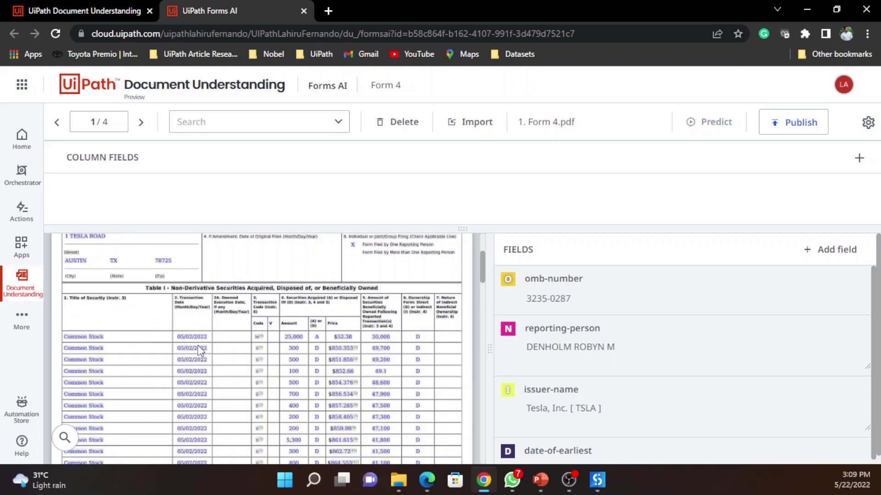
pyautogui.scroll(4, 379, 354)
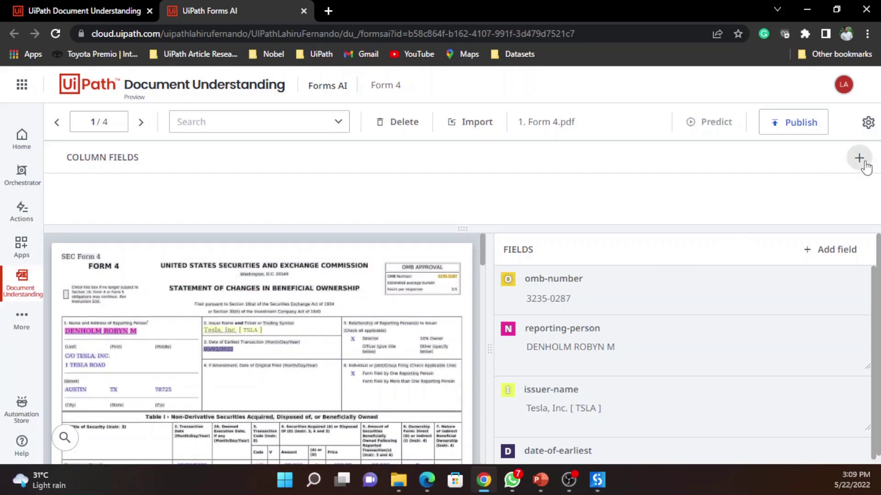
pyautogui.click(860, 159)
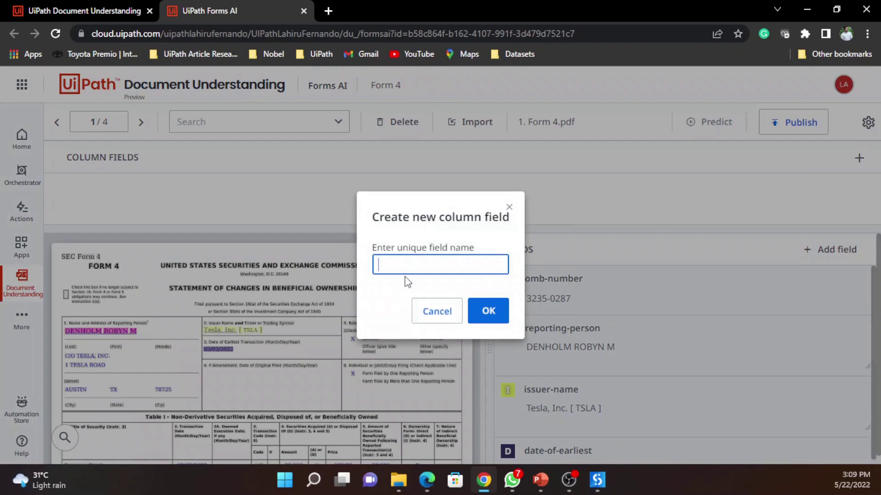
pyautogui.write('title')
pyautogui.click(482, 316)
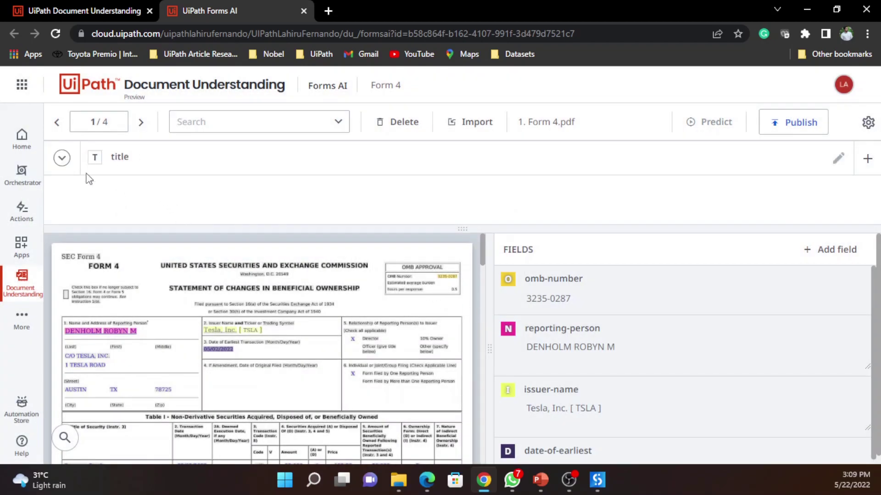
# Create two more column fields named transaction-date and amount.
pyautogui.click(867, 160)
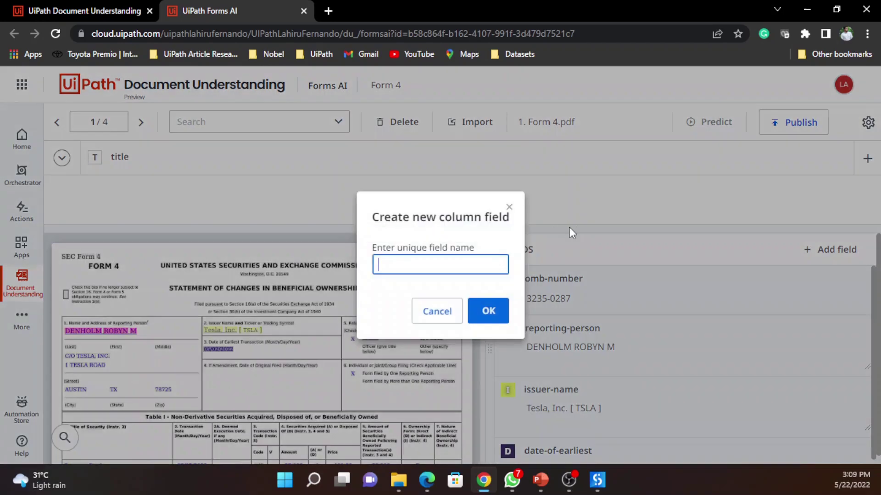
pyautogui.write('transacti')
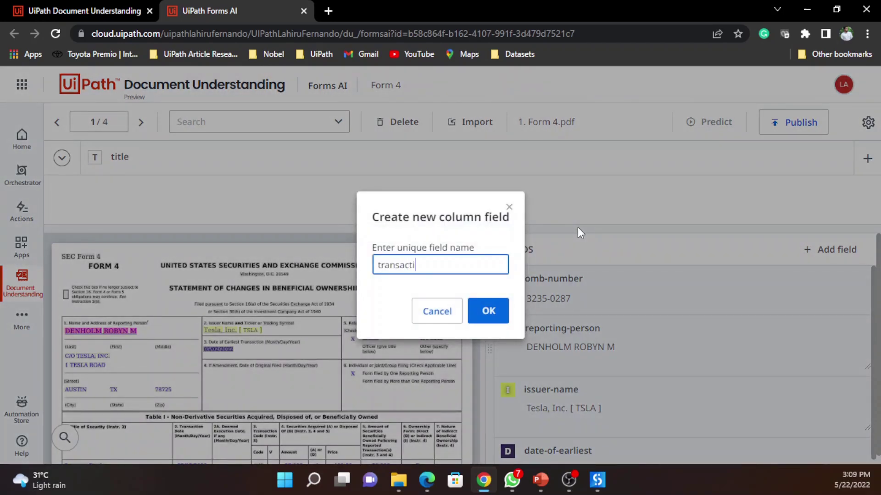
pyautogui.write('on-date')
pyautogui.click(479, 308)
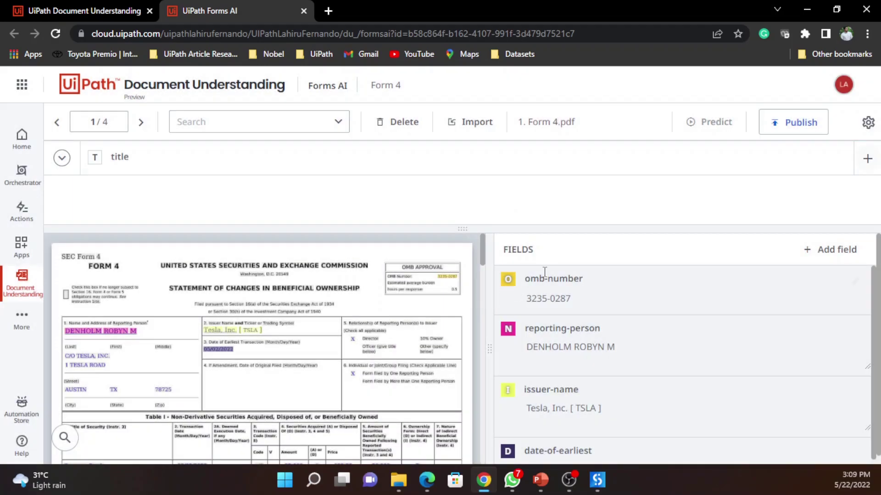
pyautogui.click(868, 160)
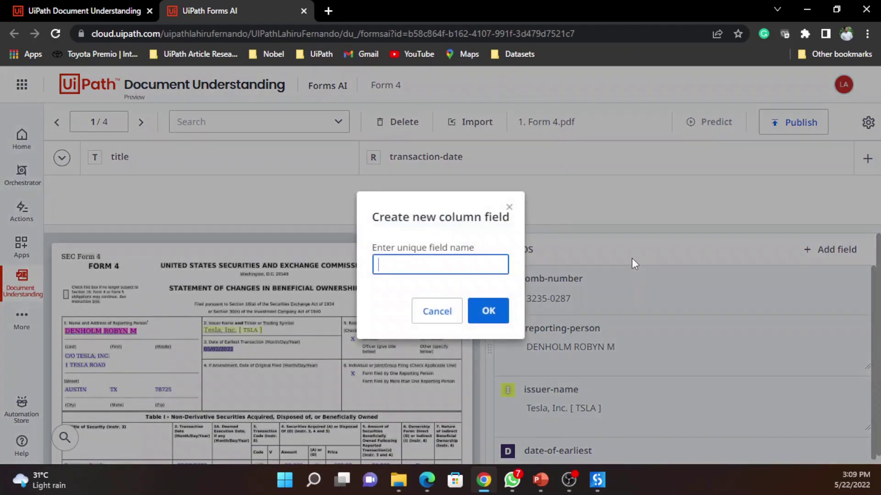
pyautogui.write('amount')
pyautogui.click(491, 308)
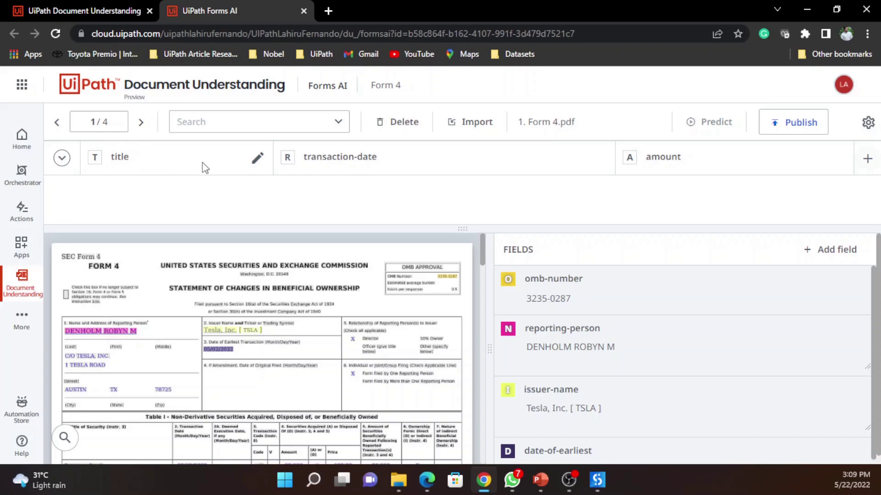
# Enable Split items for the title column field and save it.
pyautogui.click(259, 160)
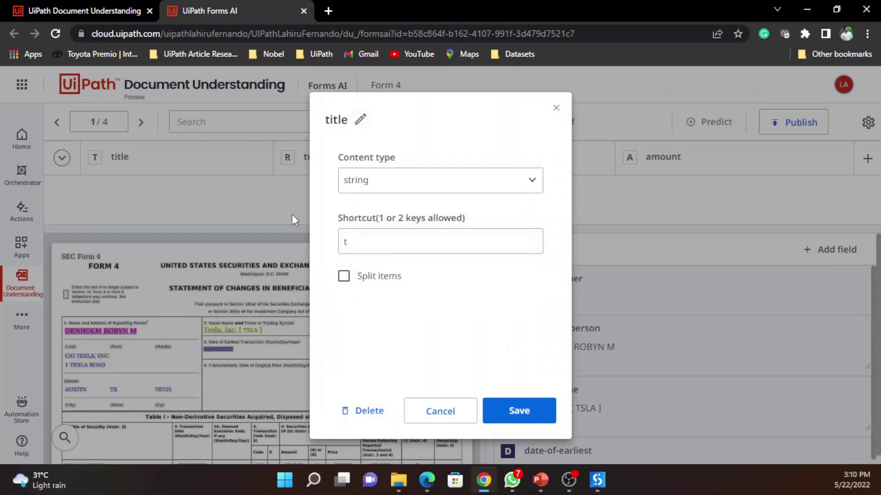
pyautogui.moveTo(344, 277)
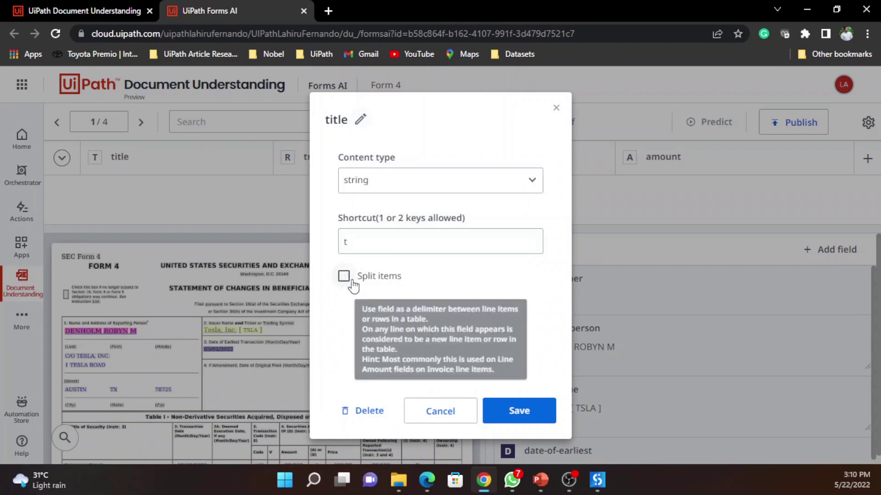
pyautogui.click(377, 280)
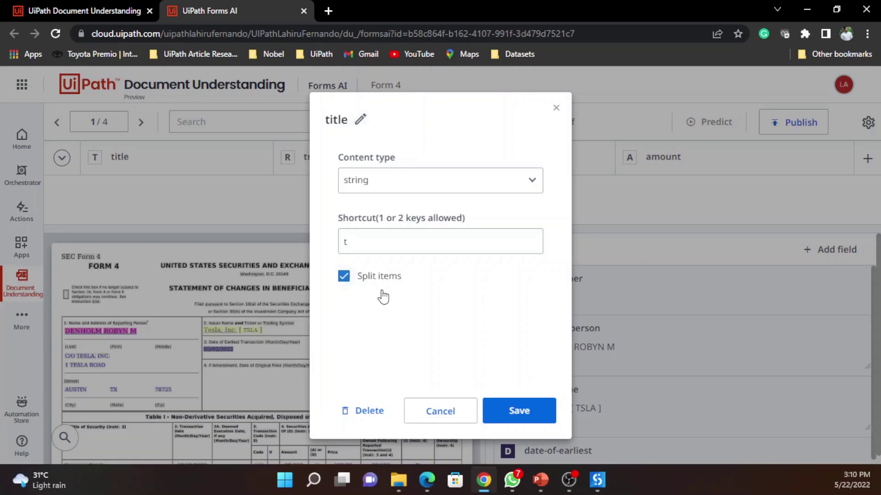
pyautogui.click(526, 414)
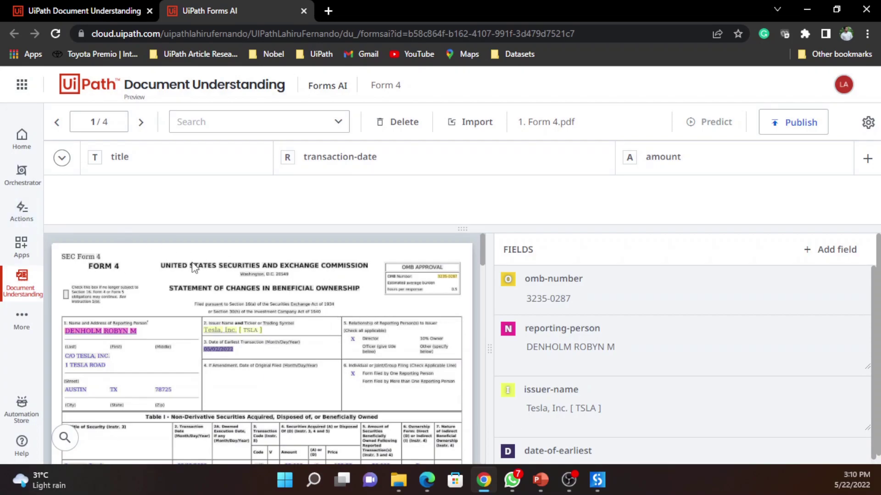
# Mark each of the first eight Common Stock rows of Table I as a separate table row.
pyautogui.scroll(-2, 185, 345)
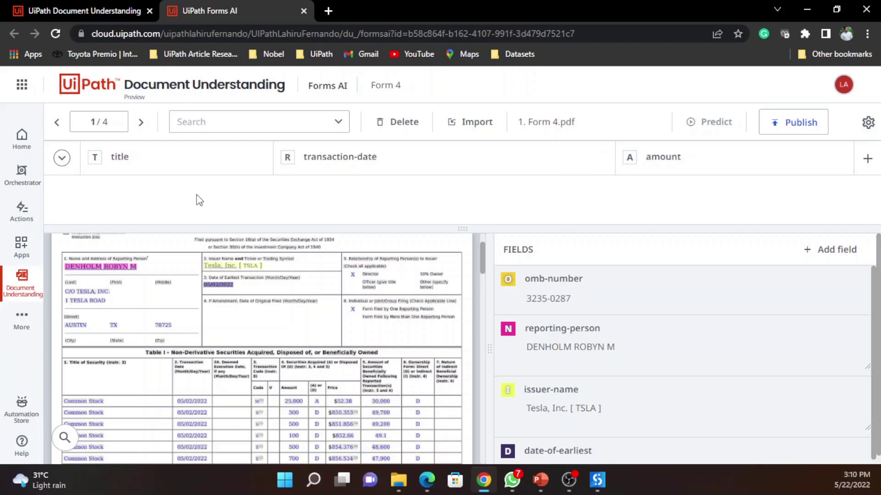
pyautogui.scroll(-1, 181, 298)
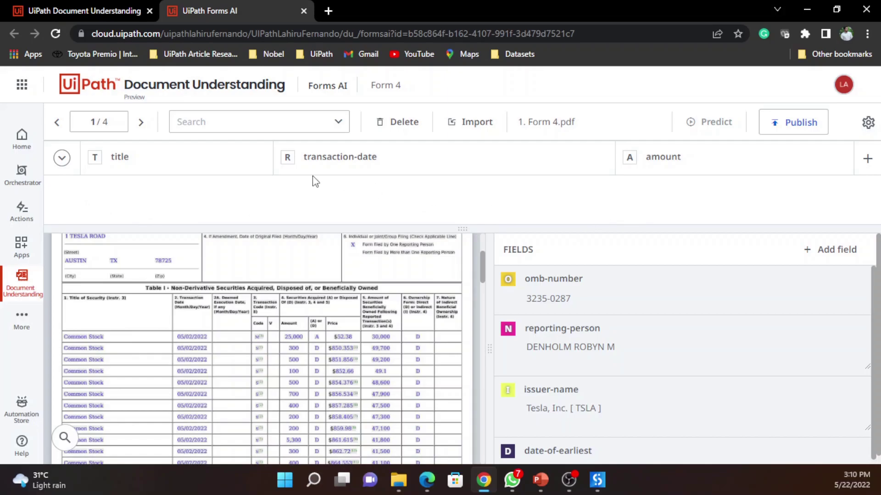
pyautogui.scroll(-2, 234, 385)
pyautogui.scroll(-6, 219, 356)
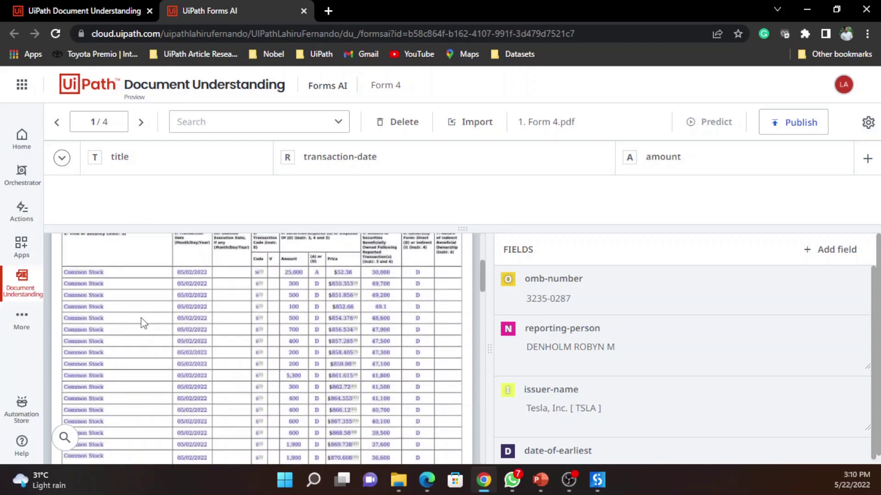
pyautogui.scroll(1, 173, 319)
pyautogui.scroll(-4, 163, 346)
pyautogui.scroll(5, 162, 356)
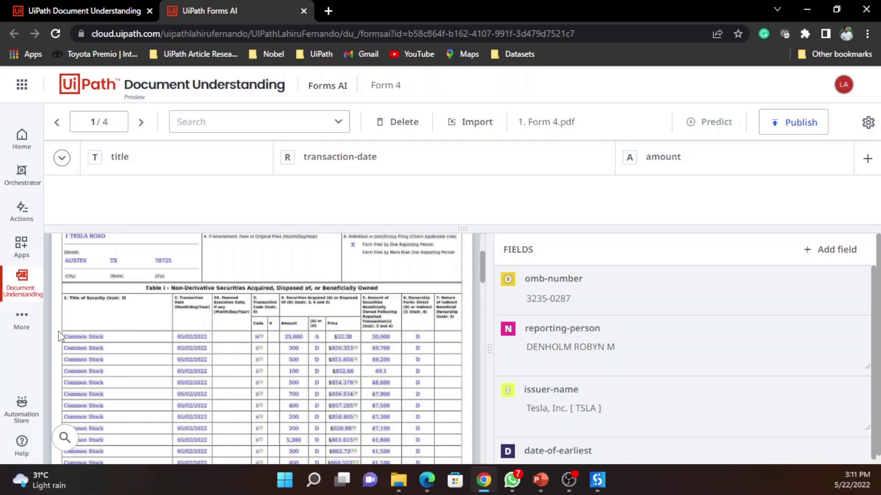
pyautogui.moveTo(59, 336); pyautogui.dragTo(444, 346)
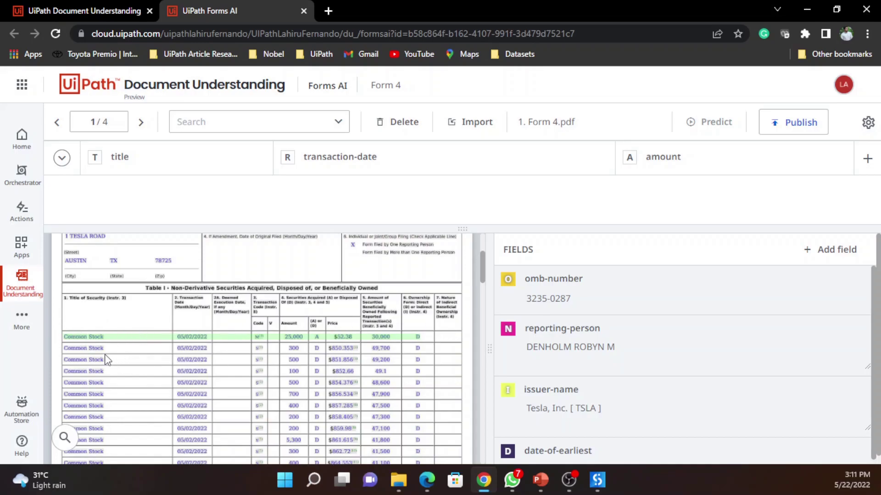
pyautogui.moveTo(58, 350); pyautogui.dragTo(427, 351)
pyautogui.moveTo(61, 356); pyautogui.dragTo(388, 363)
pyautogui.moveTo(431, 365); pyautogui.dragTo(430, 365)
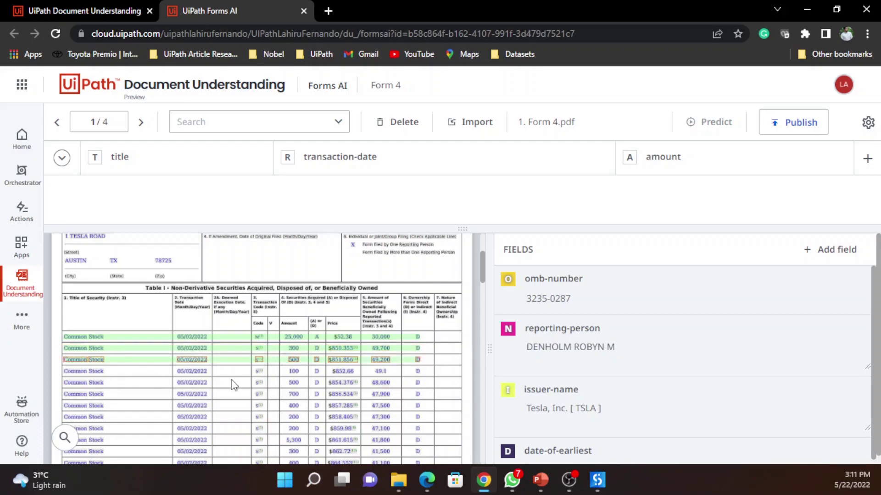
pyautogui.moveTo(59, 371); pyautogui.dragTo(429, 377)
pyautogui.click(429, 376)
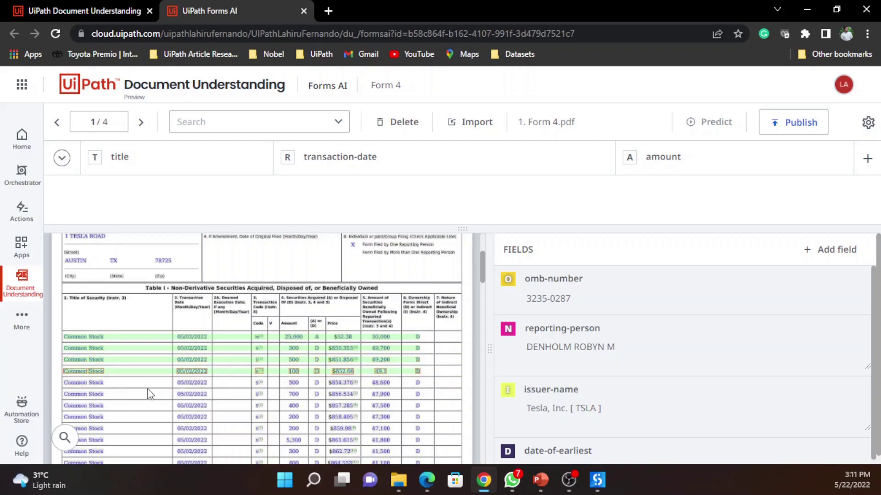
pyautogui.moveTo(65, 381); pyautogui.dragTo(413, 388)
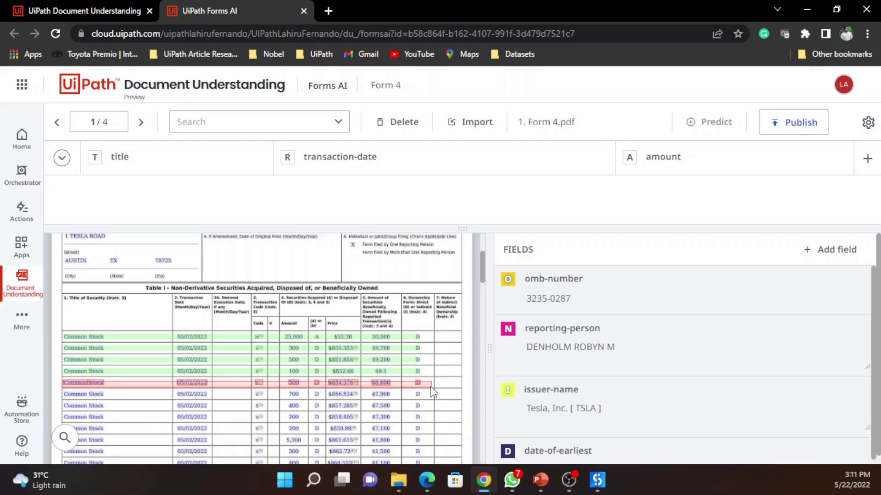
pyautogui.moveTo(61, 390); pyautogui.dragTo(439, 403)
pyautogui.moveTo(53, 404); pyautogui.dragTo(440, 412)
pyautogui.moveTo(59, 414); pyautogui.dragTo(432, 418)
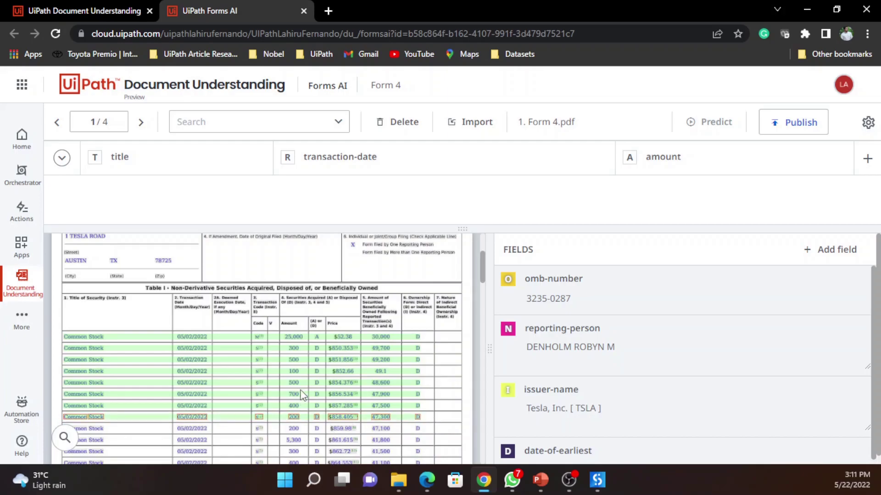
pyautogui.scroll(-2, 266, 330)
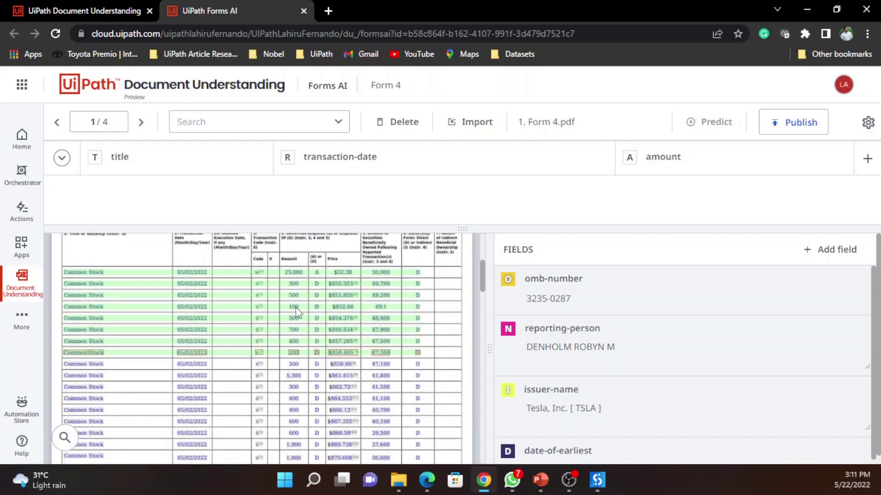
pyautogui.scroll(2, 256, 392)
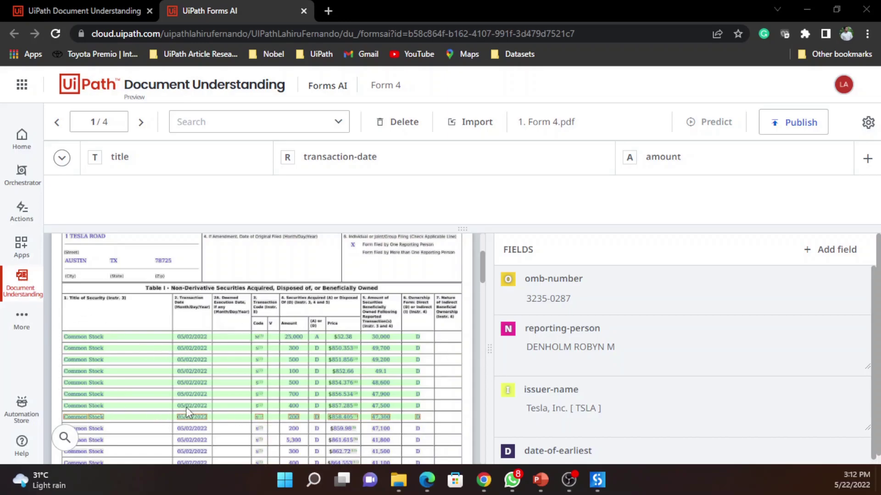
# Assign the security titles of the eight marked rows to the title column.
pyautogui.click(133, 315)
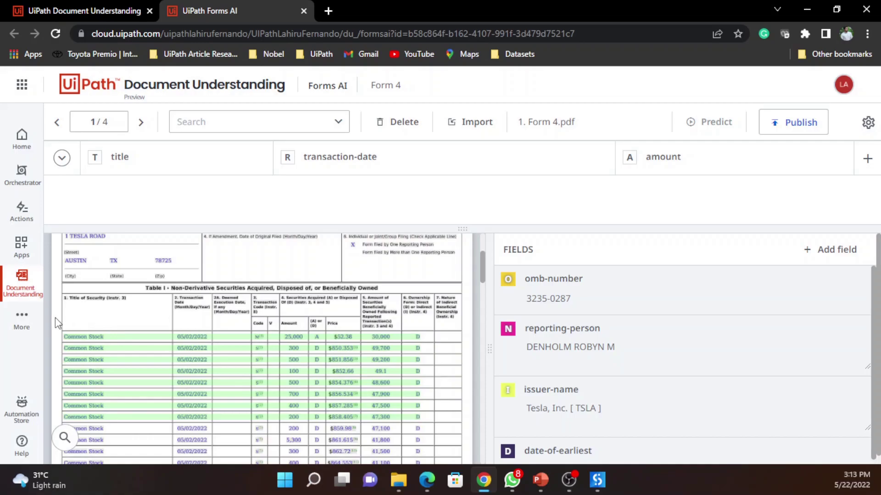
pyautogui.moveTo(56, 312); pyautogui.dragTo(119, 308)
pyautogui.moveTo(61, 324); pyautogui.dragTo(118, 420)
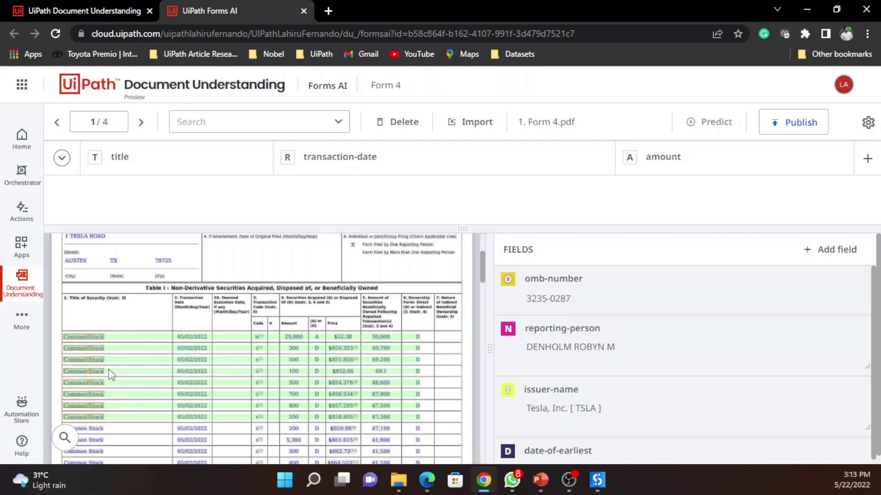
pyautogui.click(99, 159)
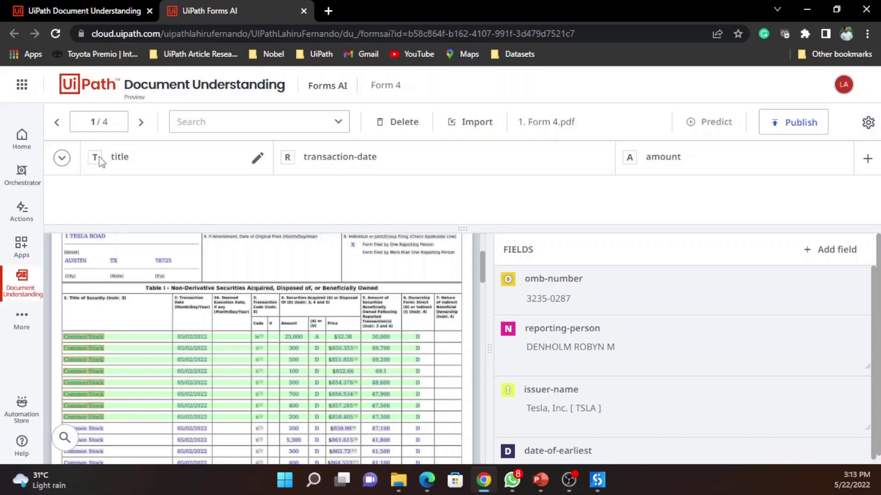
pyautogui.scroll(-2, 150, 192)
pyautogui.scroll(-2, 150, 192)
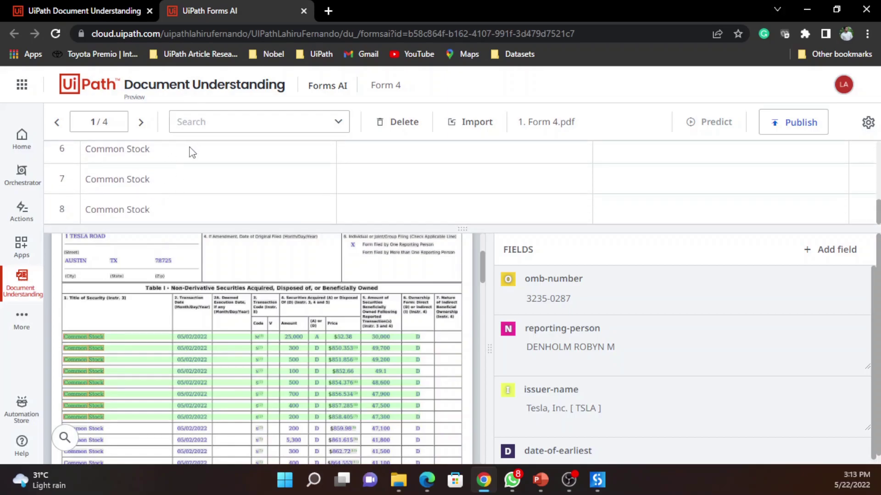
pyautogui.scroll(5, 208, 201)
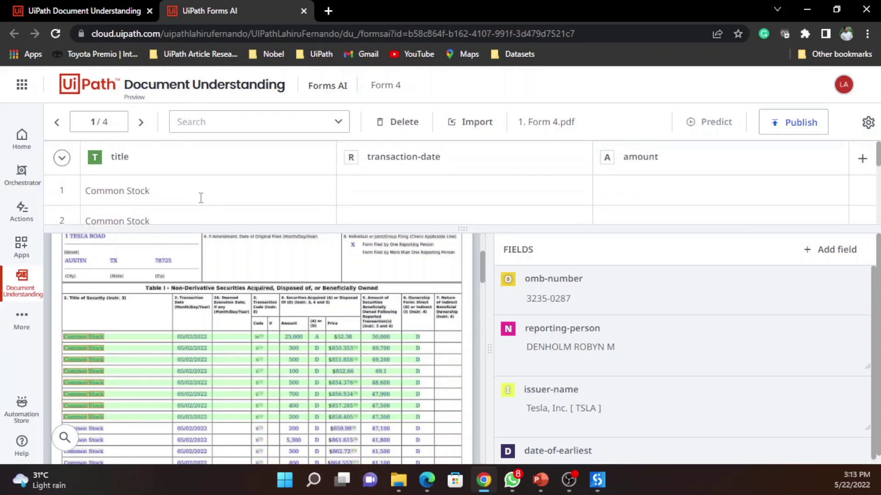
# Assign the marked rows' transaction dates to transaction-date and their amounts of securities beneficially owned to the amount column.
pyautogui.moveTo(172, 325); pyautogui.dragTo(222, 422)
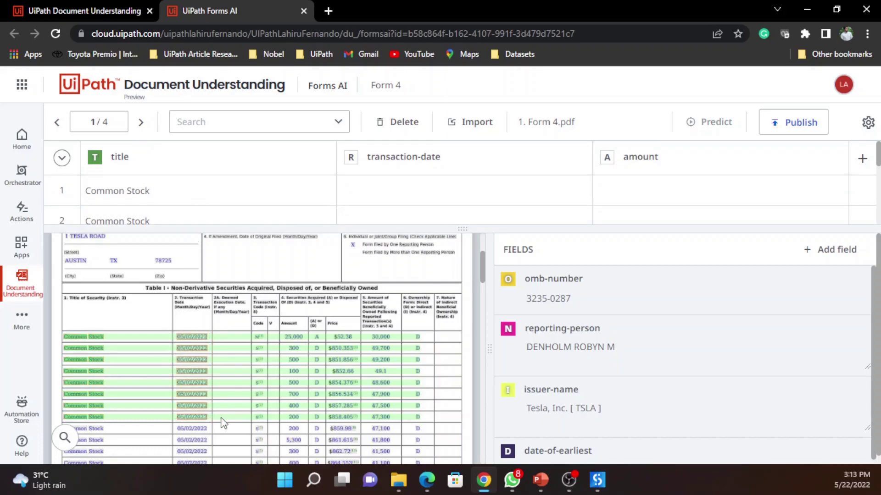
pyautogui.click(353, 163)
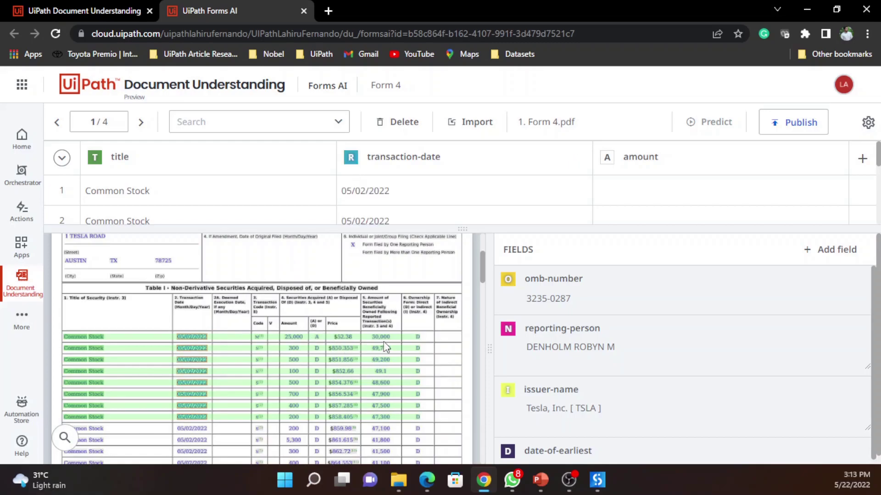
pyautogui.moveTo(366, 332); pyautogui.dragTo(392, 419)
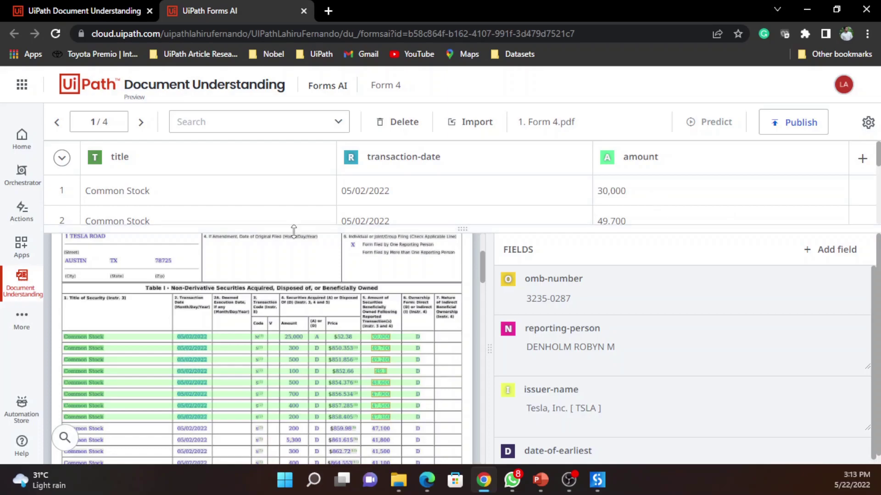
pyautogui.scroll(-4, 389, 189)
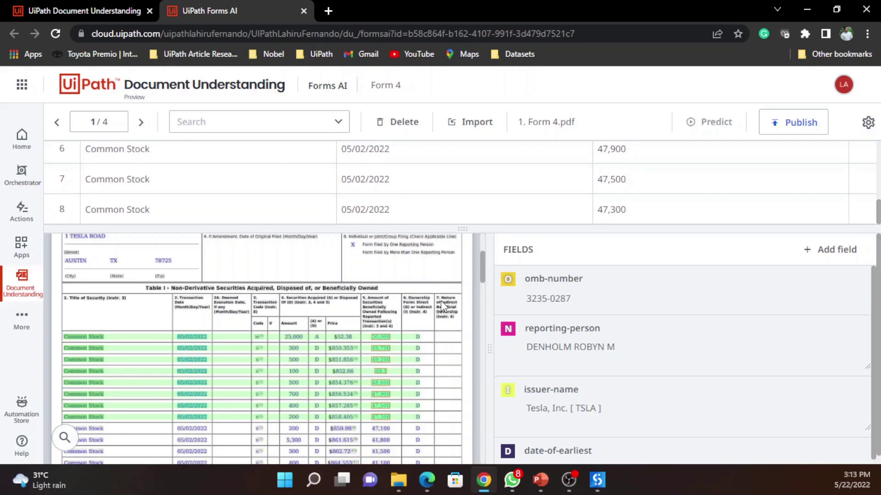
pyautogui.scroll(3, 444, 303)
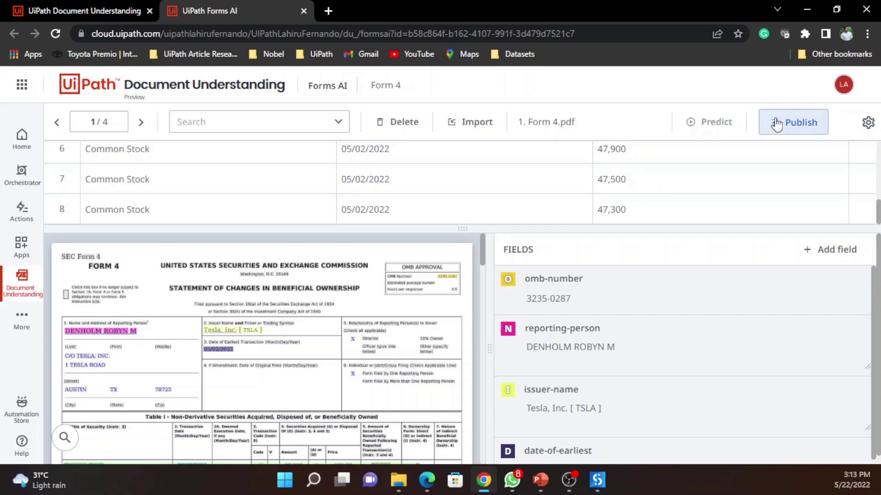
# Go to the second document, Form-4-Zoom-3.pdf, run the prediction on it and review the predicted fields.
pyautogui.click(145, 130)
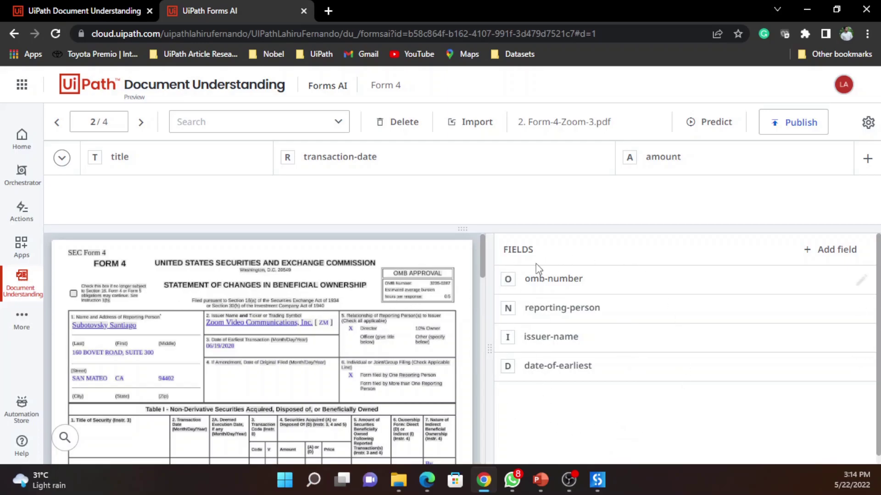
pyautogui.click(727, 126)
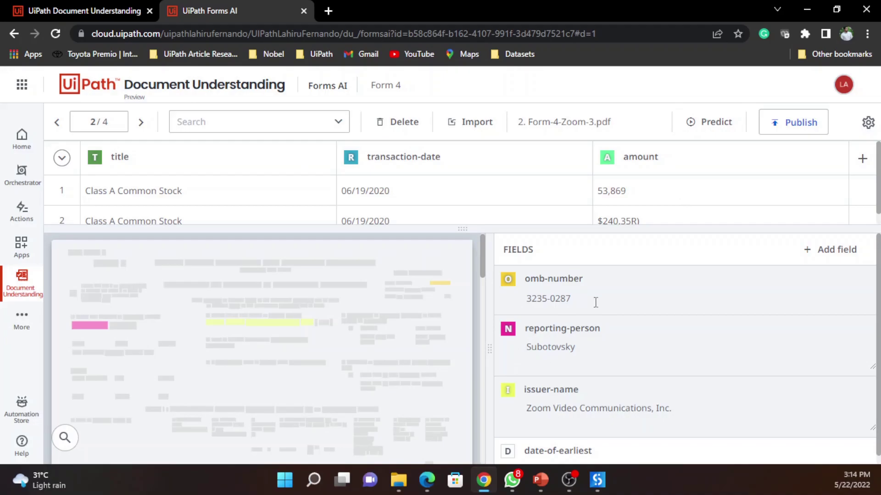
pyautogui.scroll(-1, 704, 403)
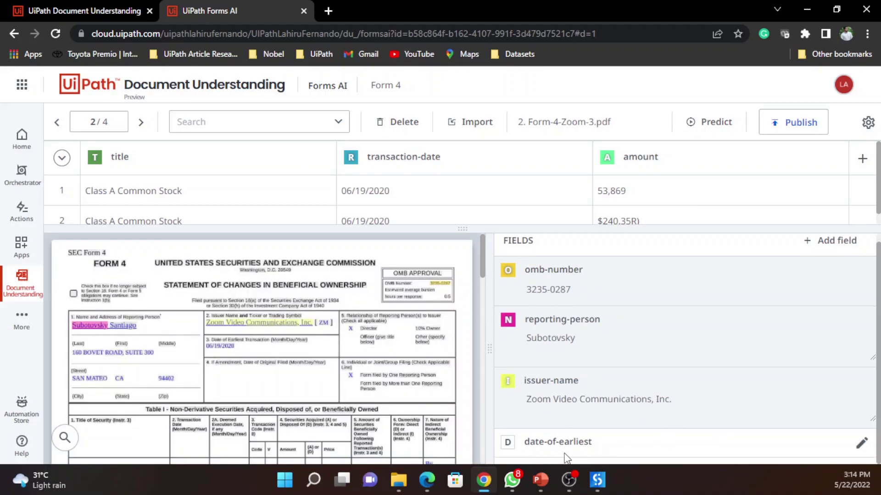
pyautogui.scroll(1, 568, 413)
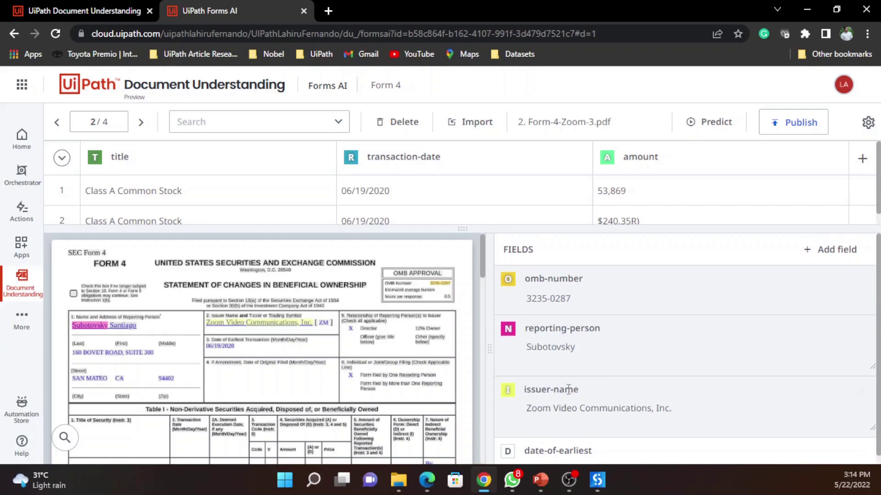
pyautogui.scroll(-1, 546, 367)
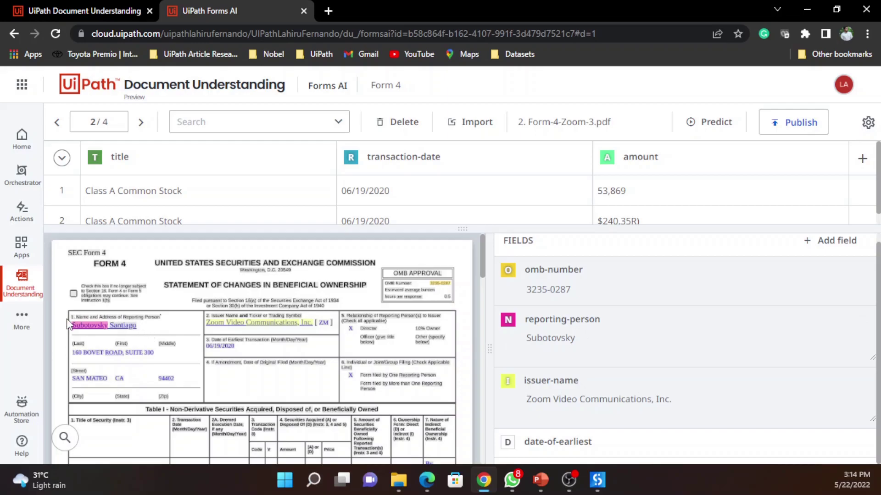
# Assign the full reporting person's name to reporting-person and the date of earliest transaction to date-of-earliest.
pyautogui.moveTo(70, 327); pyautogui.dragTo(160, 329)
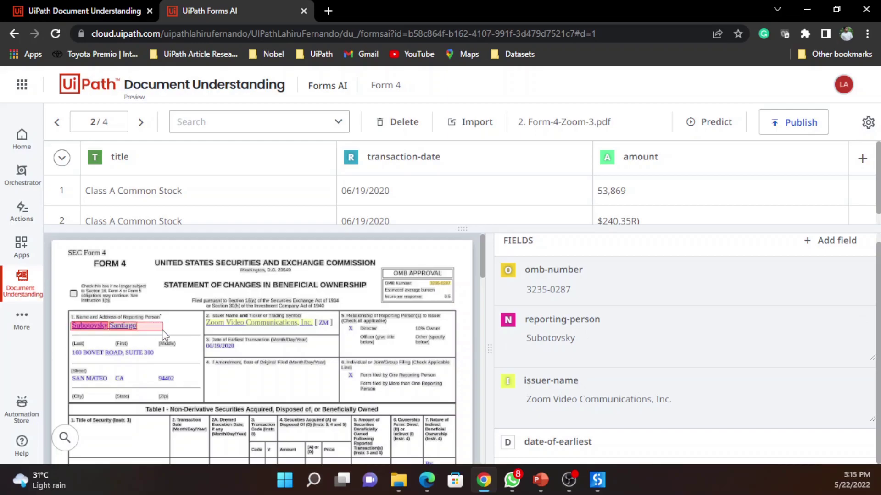
pyautogui.click(519, 327)
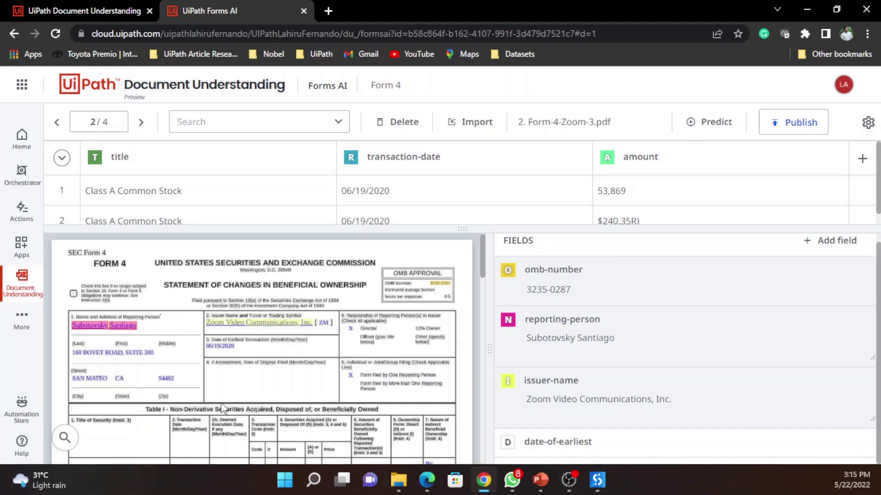
pyautogui.click(228, 349)
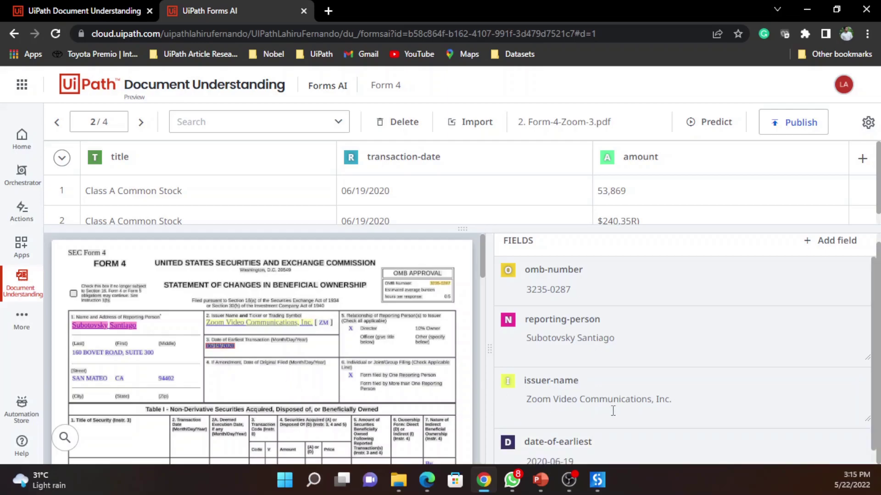
pyautogui.scroll(-1, 608, 403)
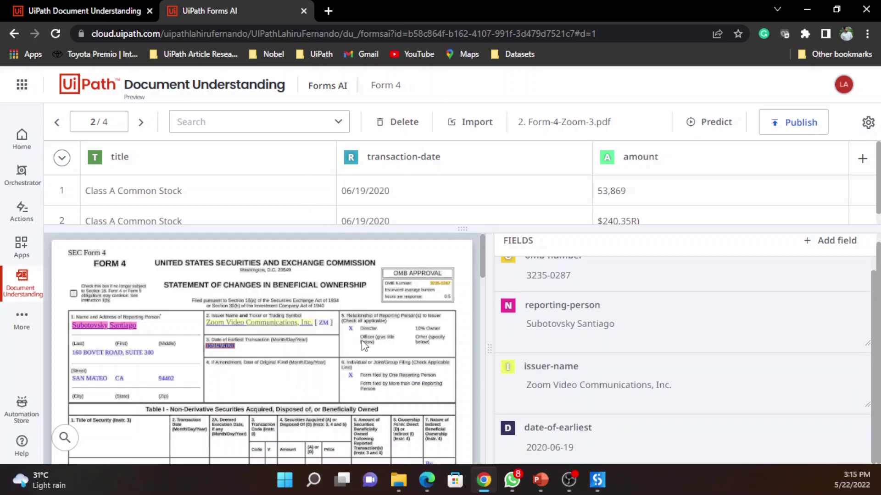
# Compare the predicted title, transaction-date and amount rows with the entries in Table I of the Zoom form.
pyautogui.scroll(-1, 299, 198)
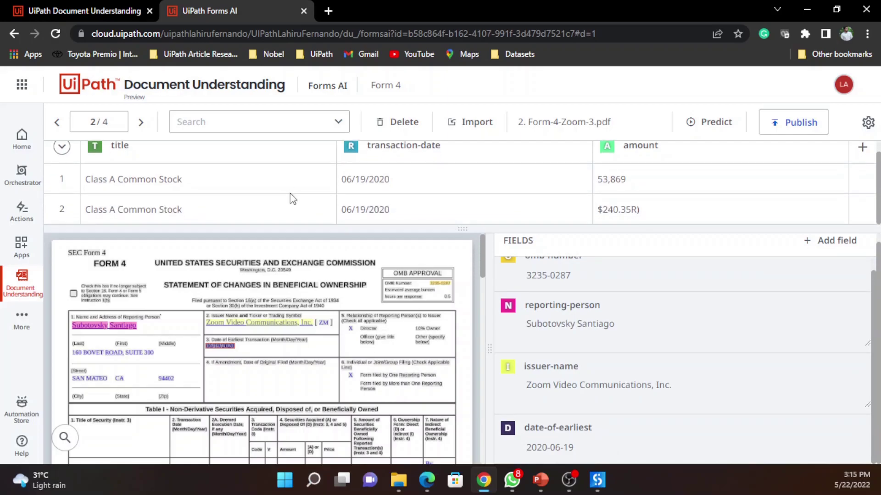
pyautogui.scroll(-3, 277, 339)
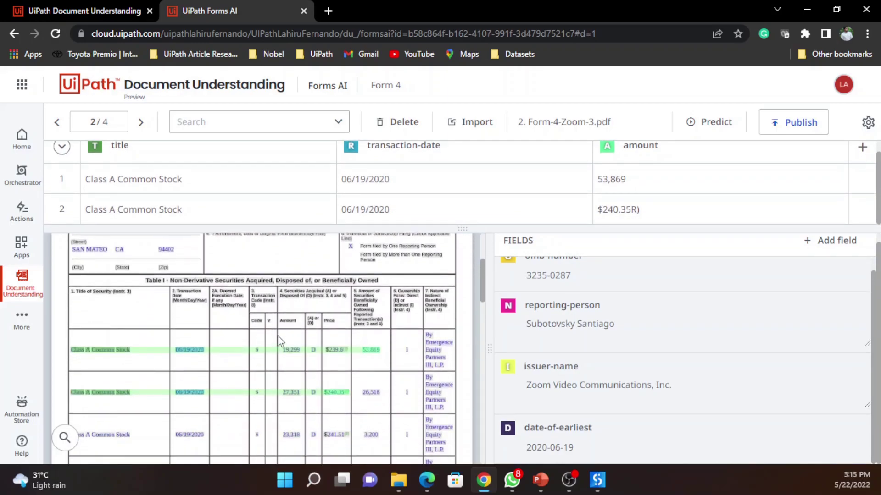
pyautogui.scroll(3, 220, 364)
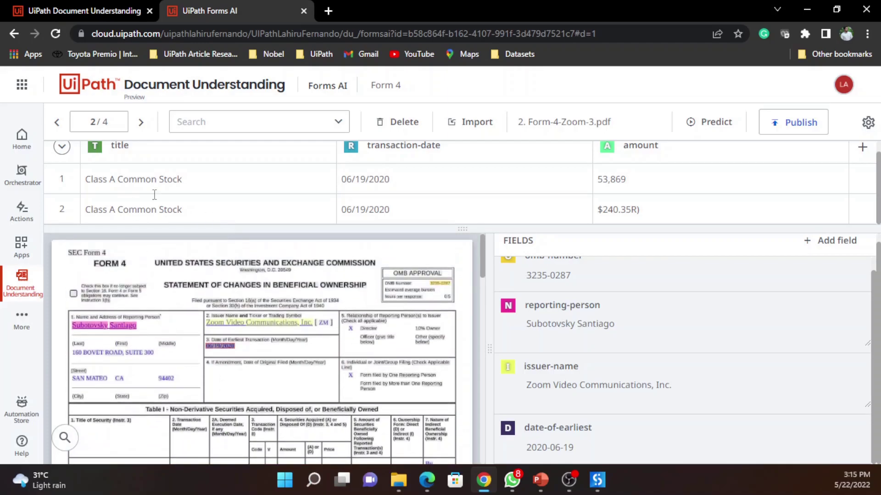
pyautogui.scroll(-3, 286, 426)
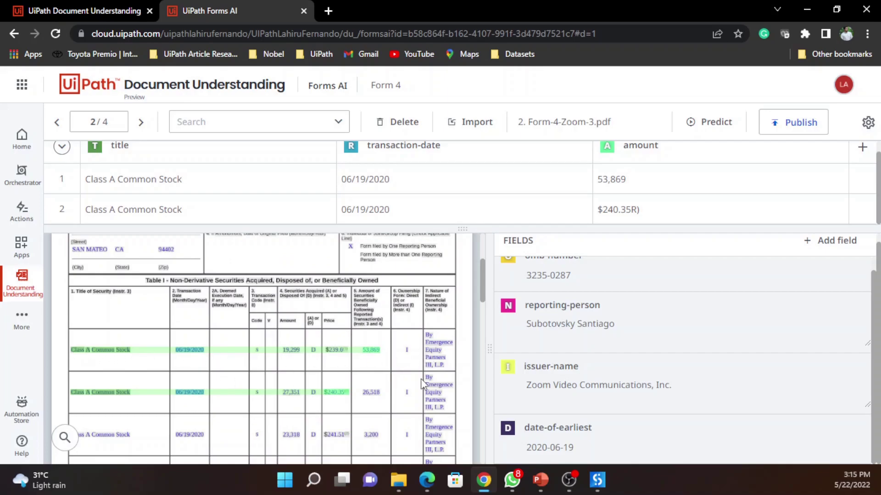
pyautogui.scroll(-2, 245, 428)
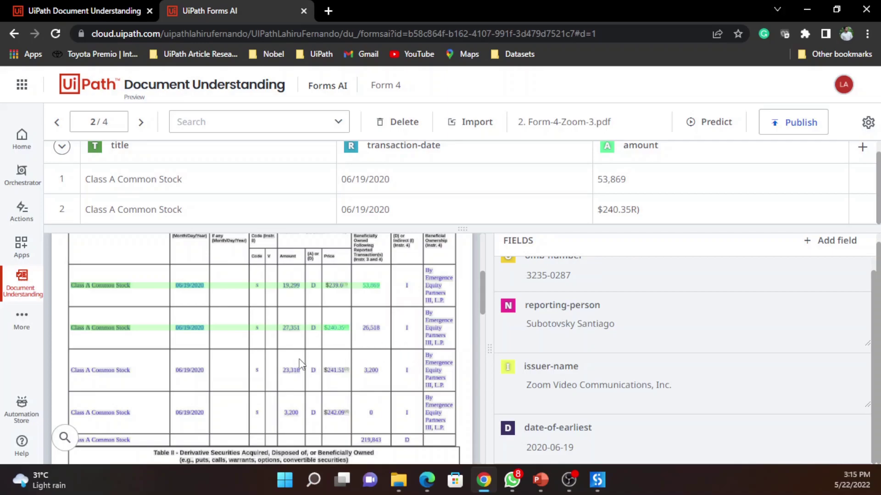
# Clear the wrongly predicted price from the amount cell of the second Class A Common Stock row in Table I.
pyautogui.scroll(3, 172, 339)
pyautogui.moveTo(67, 343); pyautogui.dragTo(417, 360)
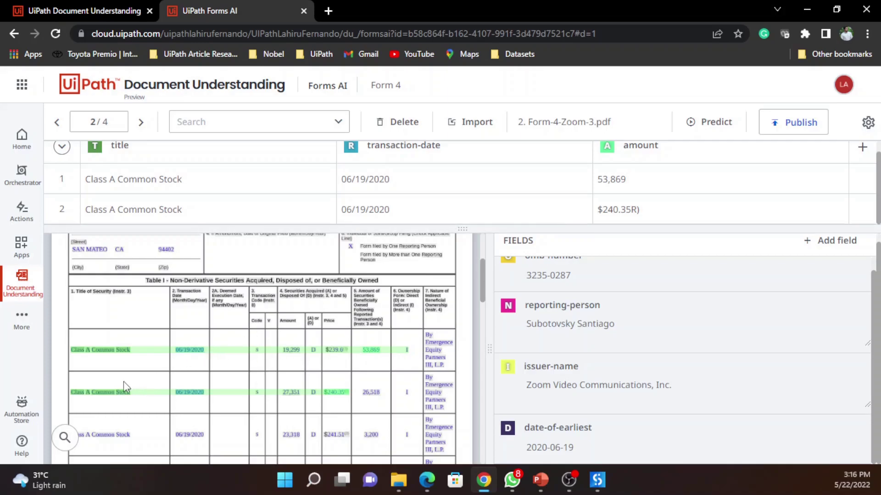
pyautogui.moveTo(63, 384); pyautogui.dragTo(422, 400)
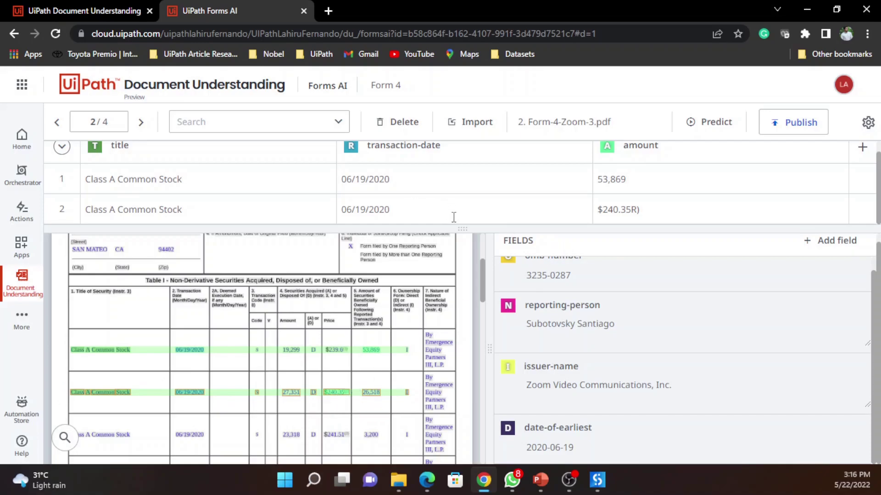
pyautogui.click(363, 385)
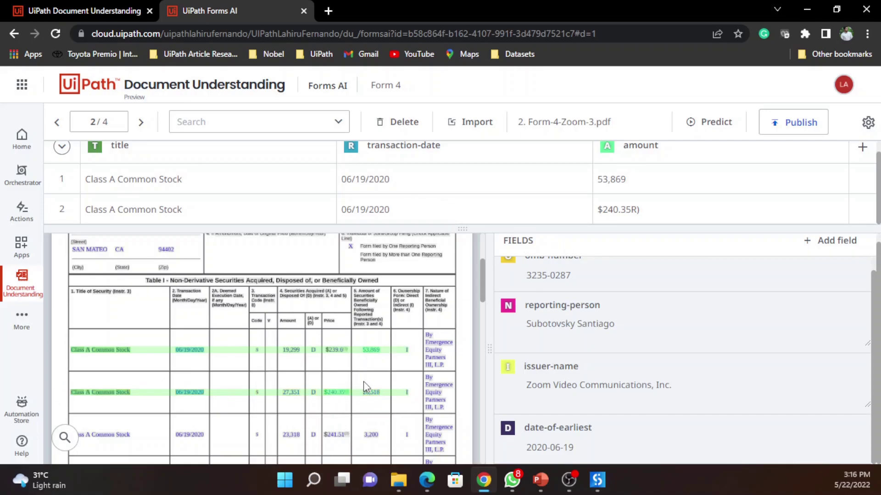
pyautogui.click(339, 395)
pyautogui.press('Delete')
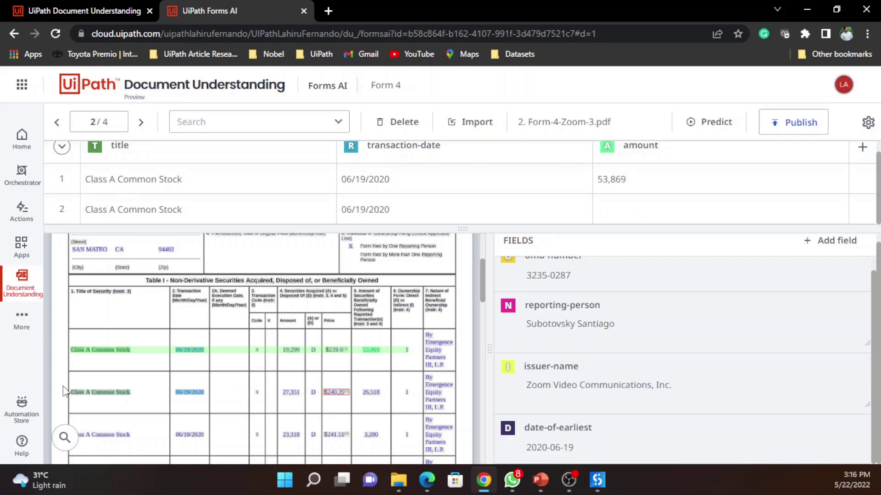
# Re-mark the second Class A Common Stock line as a table row and assign its title, transaction date 06/19/2020 and amount 26,518.
pyautogui.moveTo(62, 383); pyautogui.dragTo(408, 395)
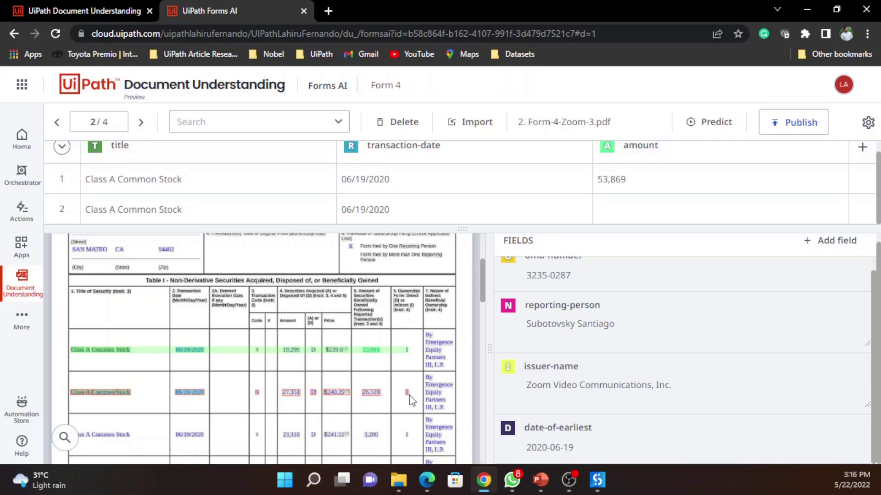
pyautogui.moveTo(63, 385); pyautogui.dragTo(412, 408)
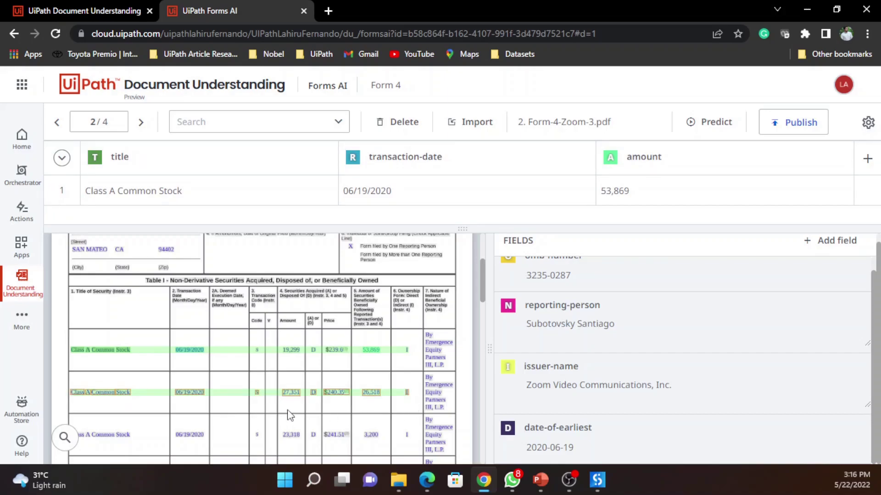
pyautogui.moveTo(63, 380); pyautogui.dragTo(147, 407)
pyautogui.moveTo(172, 380); pyautogui.dragTo(212, 409)
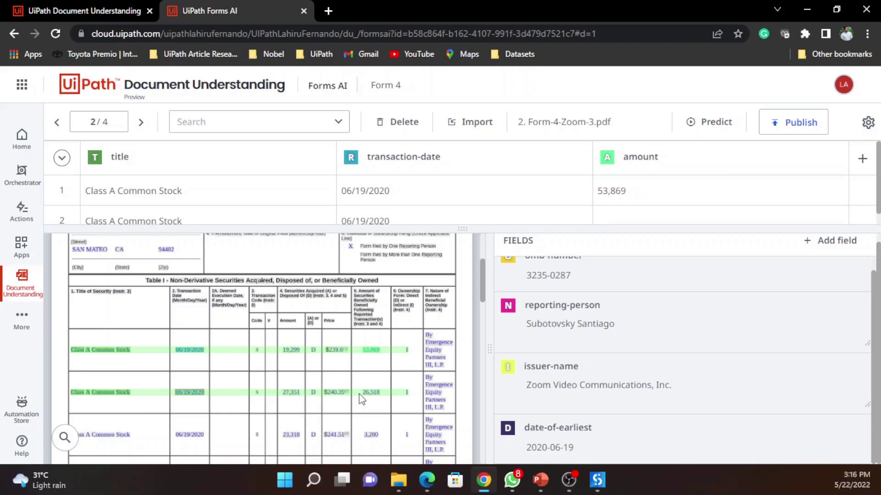
pyautogui.click(372, 393)
# Mark each of the three remaining Class A Common Stock lines in Table I as a table row.
pyautogui.scroll(-2, 279, 382)
pyautogui.moveTo(66, 380); pyautogui.dragTo(422, 375)
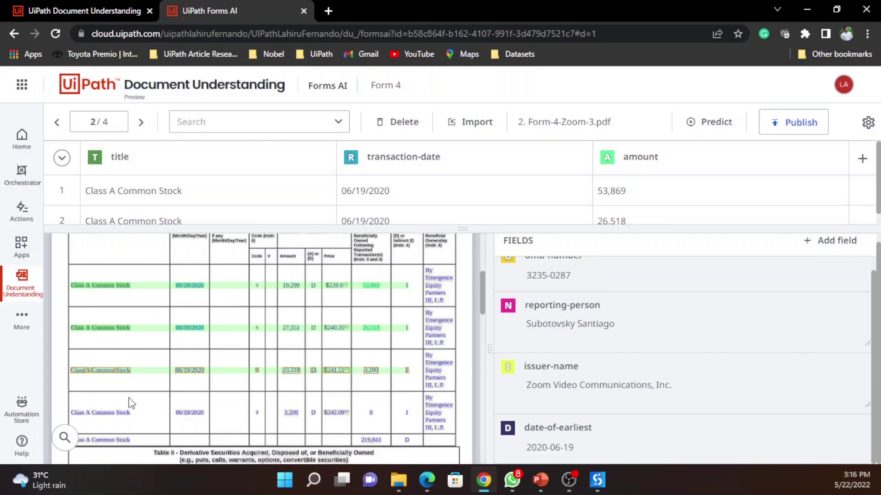
pyautogui.moveTo(63, 408); pyautogui.dragTo(421, 428)
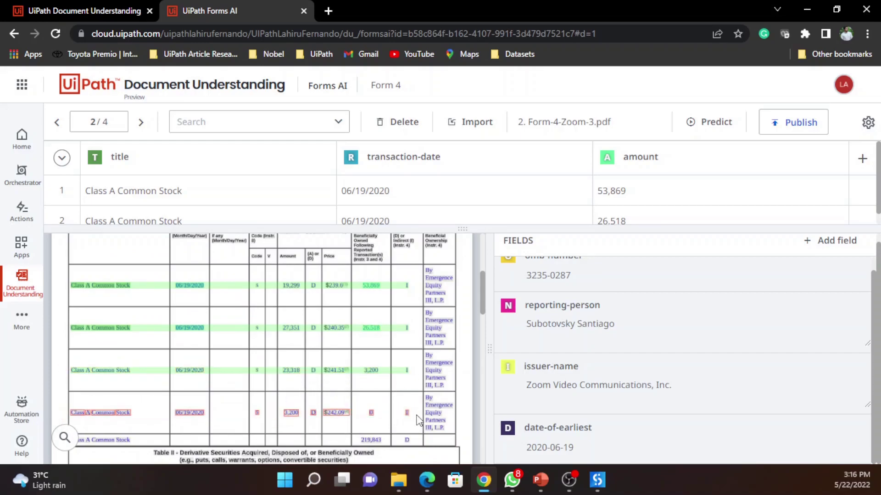
pyautogui.moveTo(55, 357); pyautogui.dragTo(152, 423)
pyautogui.scroll(-1, 131, 406)
pyautogui.moveTo(63, 369); pyautogui.dragTo(415, 382)
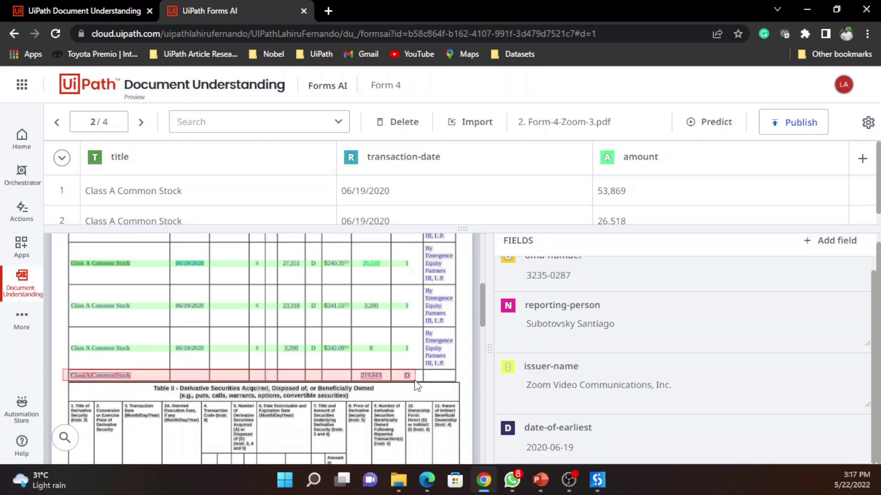
# Assign the new rows' titles, their available transaction dates 06/19/2020, and the amounts 3,200, 0 and 219,843 to the matching columns.
pyautogui.scroll(1, 140, 401)
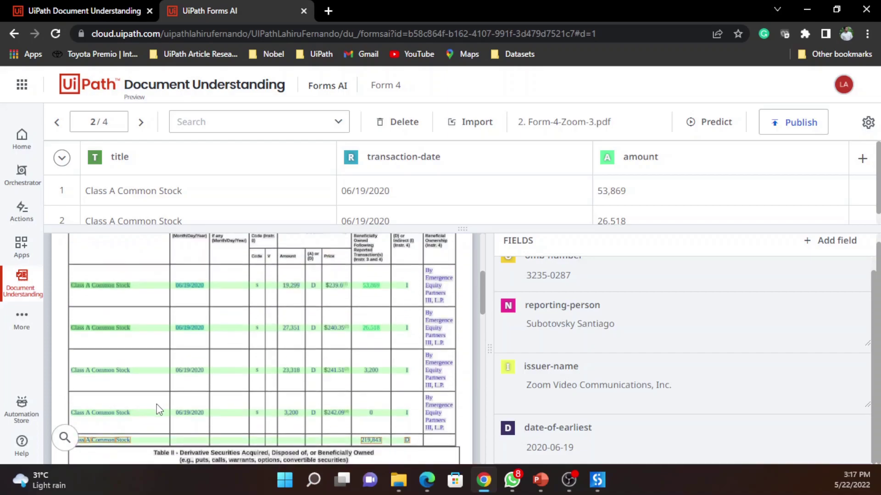
pyautogui.moveTo(57, 352); pyautogui.dragTo(144, 446)
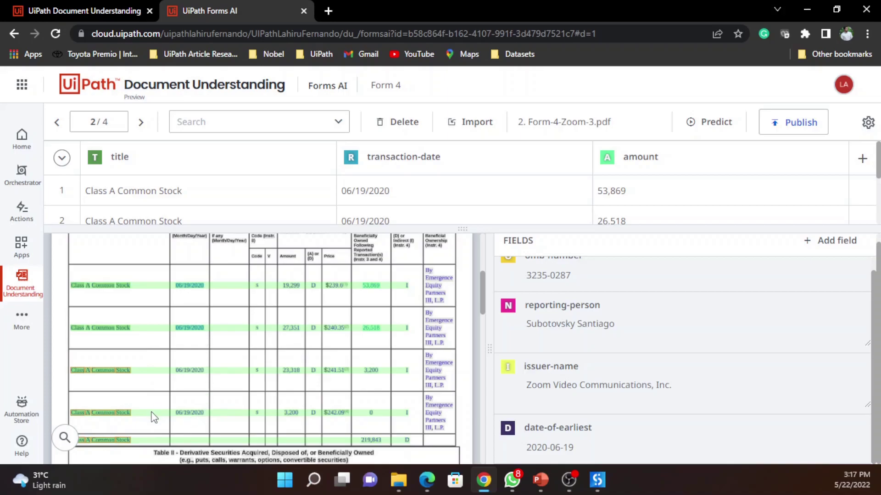
pyautogui.moveTo(170, 358); pyautogui.dragTo(210, 445)
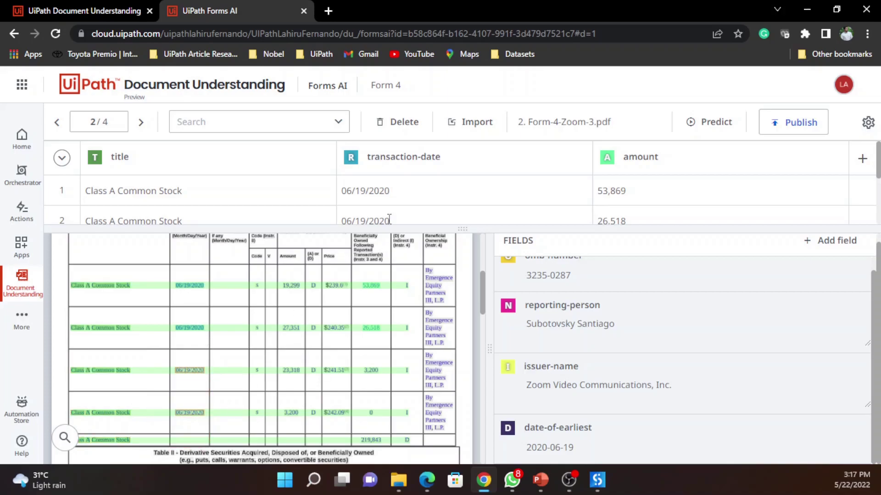
pyautogui.scroll(-3, 452, 186)
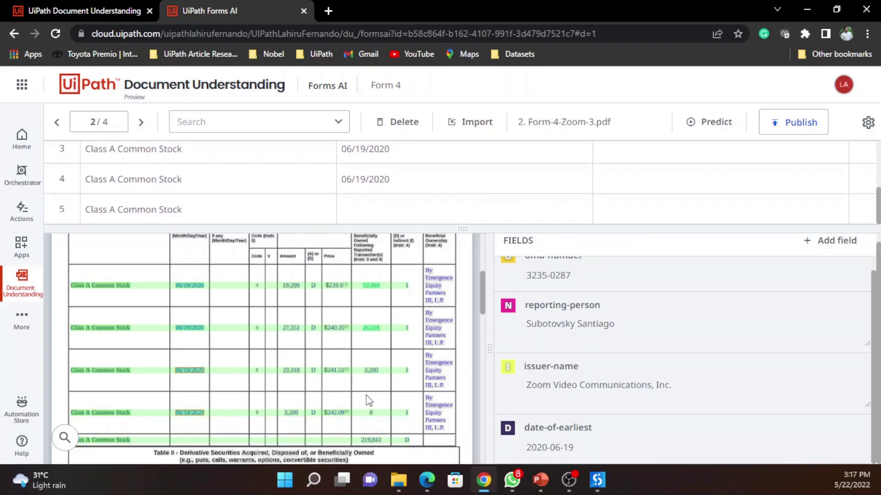
pyautogui.moveTo(363, 356); pyautogui.dragTo(386, 449)
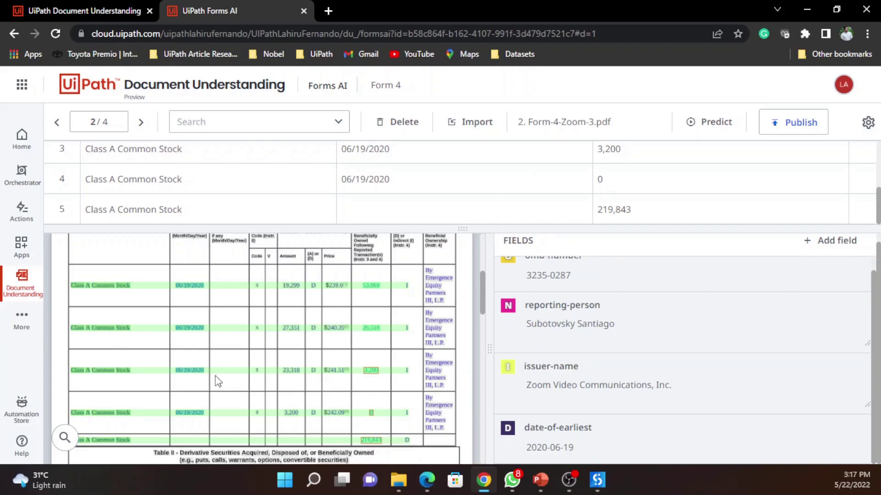
# Go to the third document, Form 4.pdf, run the prediction on it and review the predicted fields and table rows.
pyautogui.click(142, 123)
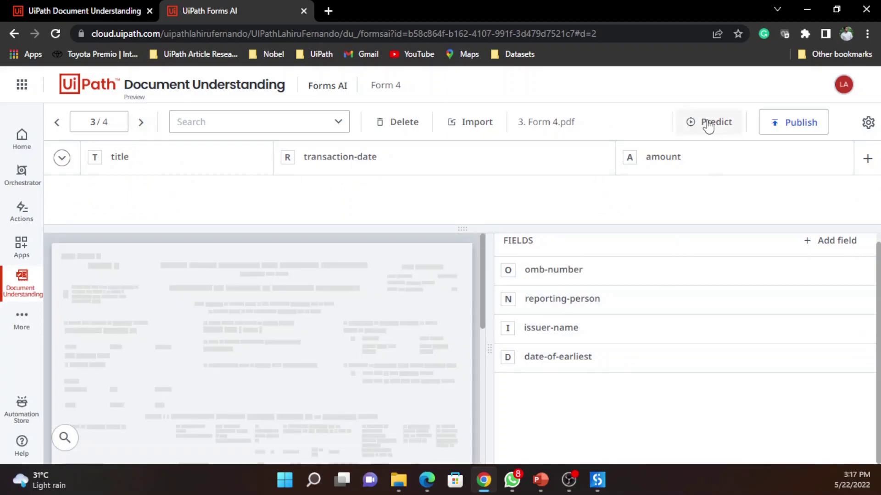
pyautogui.click(689, 128)
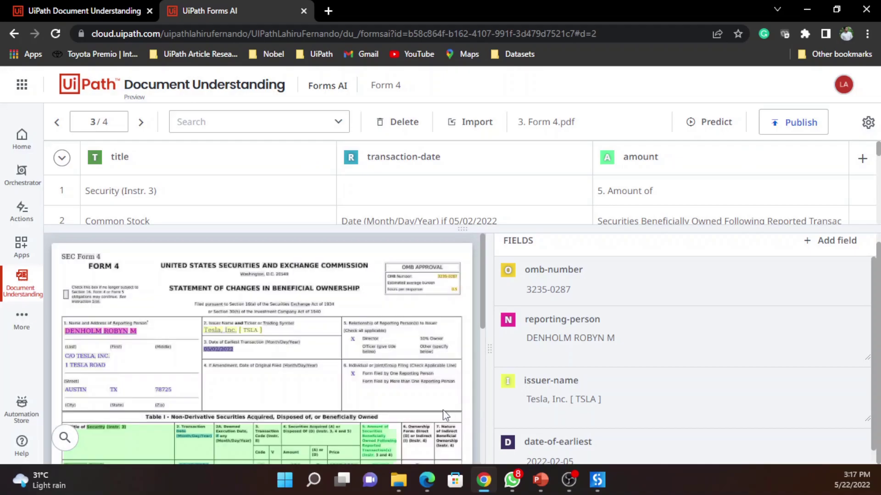
pyautogui.scroll(-3, 417, 415)
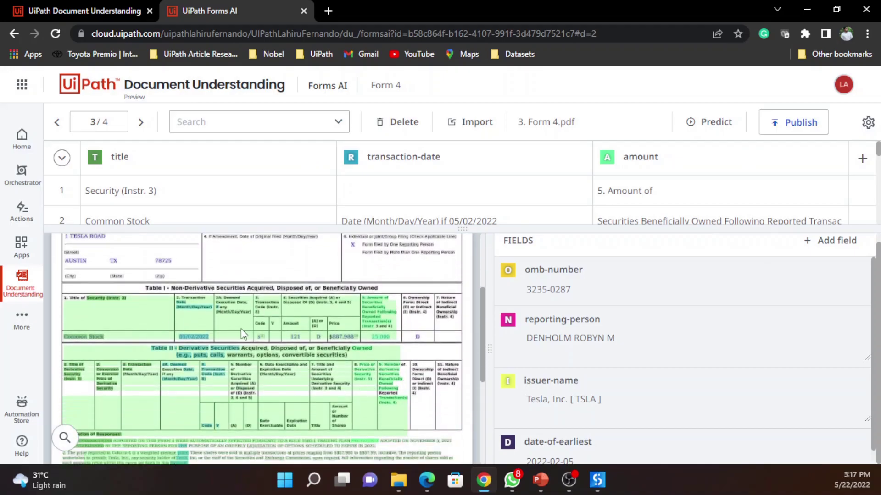
pyautogui.scroll(-1, 634, 357)
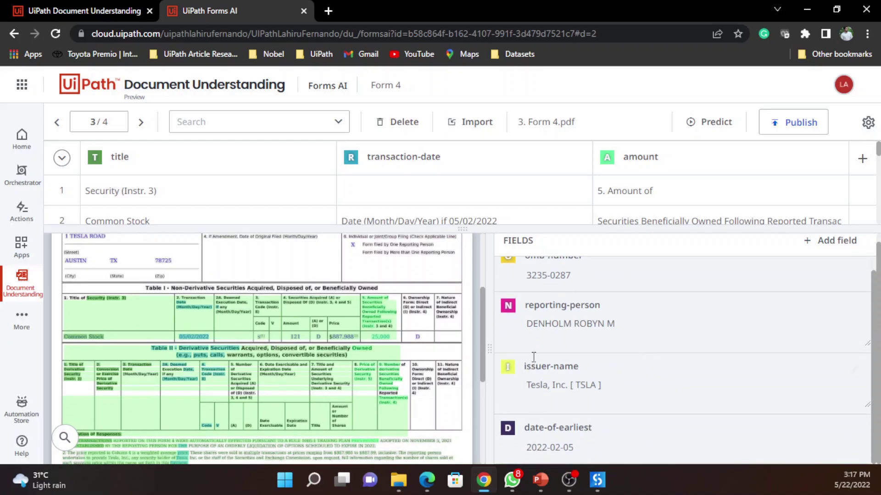
pyautogui.scroll(1, 536, 351)
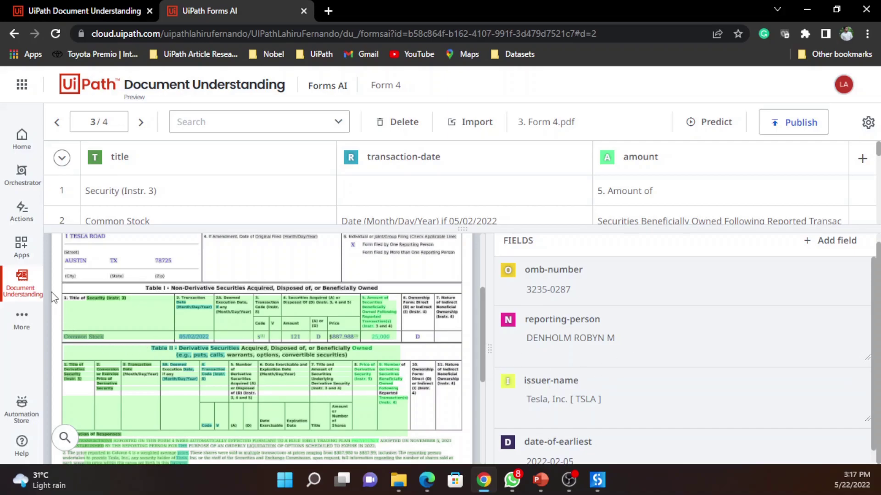
# Remove all wrongly predicted table rows from Table I down to the end of the Form 4.pdf page.
pyautogui.moveTo(57, 281); pyautogui.dragTo(454, 451)
pyautogui.scroll(-1, 357, 413)
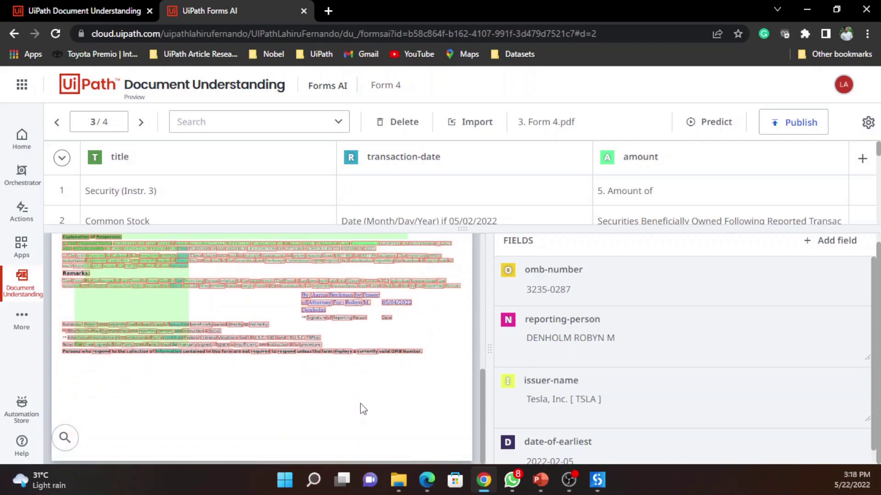
pyautogui.scroll(3, 363, 408)
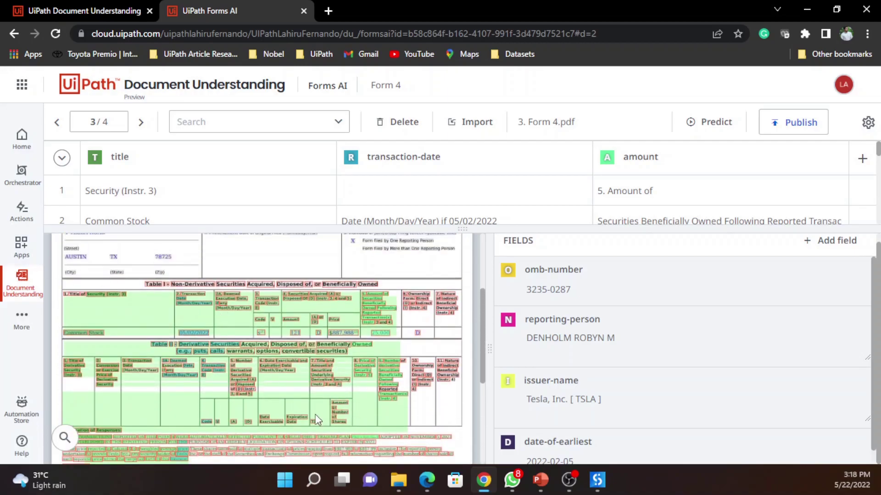
pyautogui.moveTo(62, 282); pyautogui.dragTo(468, 439)
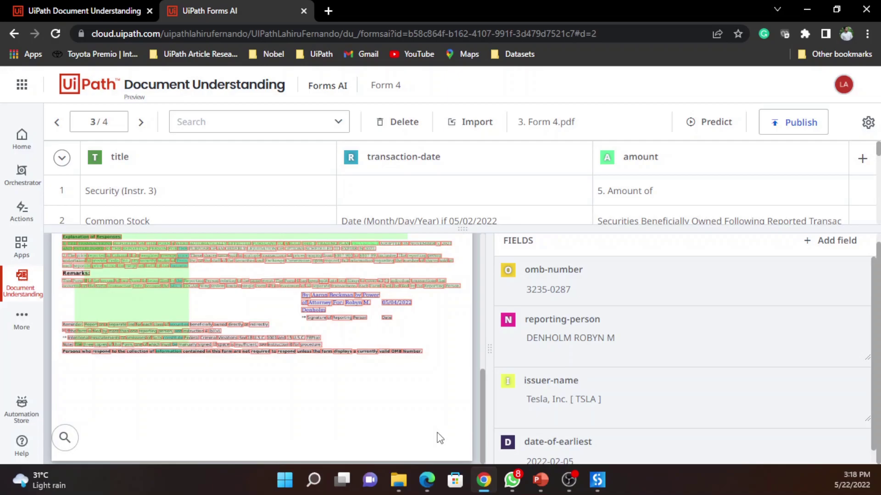
pyautogui.scroll(2, 271, 385)
pyautogui.scroll(1, 264, 386)
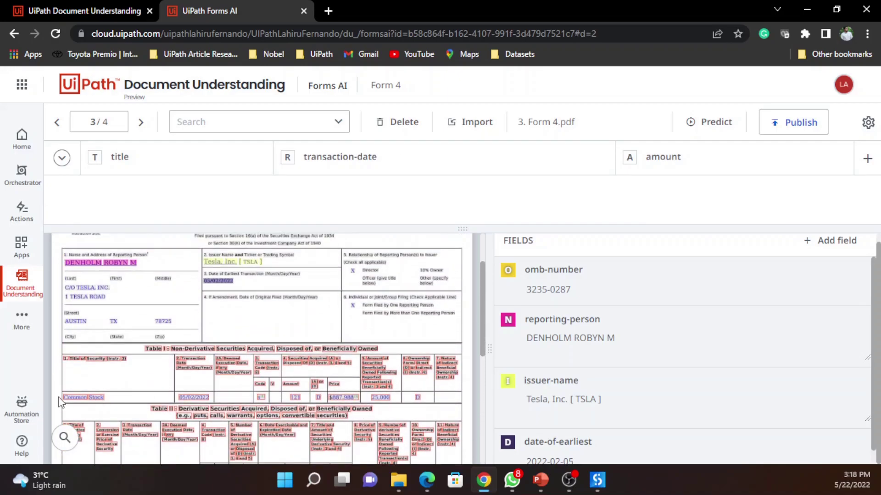
# Mark the Common Stock line in Table I as a row and assign its title, transaction date 05/02/2022 and amount 25,000.
pyautogui.moveTo(55, 392); pyautogui.dragTo(428, 395)
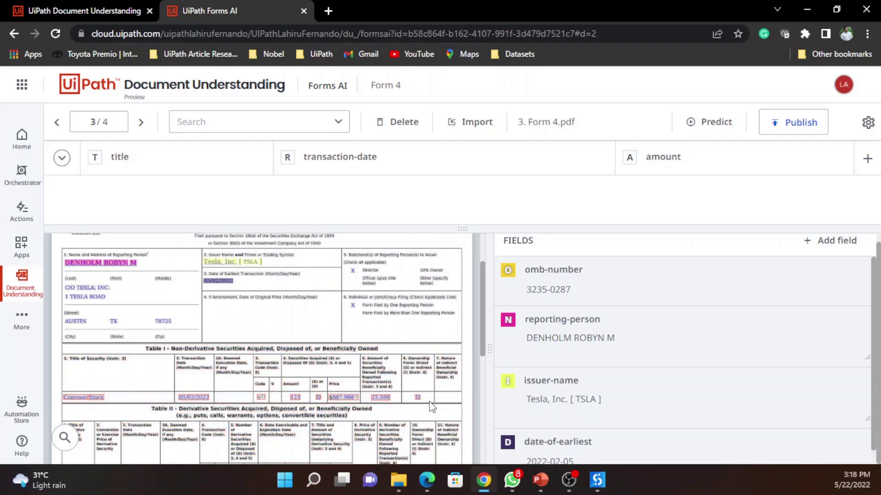
pyautogui.moveTo(58, 387); pyautogui.dragTo(125, 405)
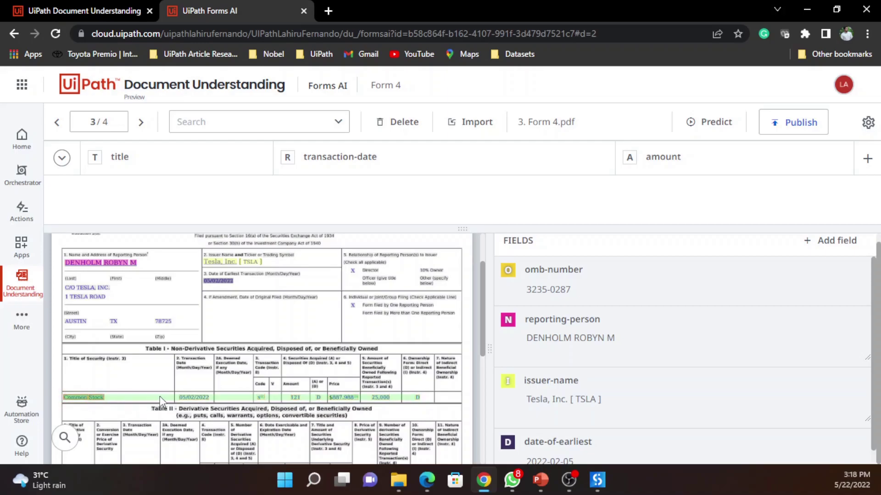
pyautogui.press('t')
pyautogui.moveTo(174, 389); pyautogui.dragTo(216, 404)
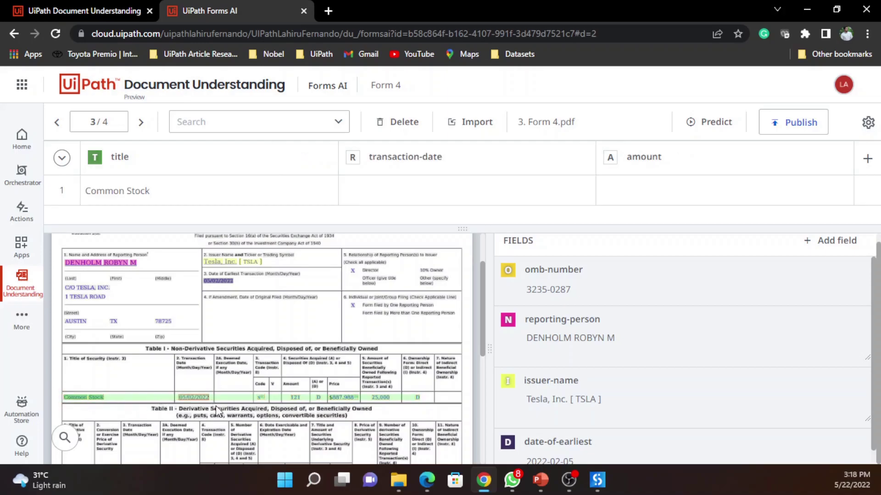
pyautogui.press('r')
pyautogui.click(382, 398)
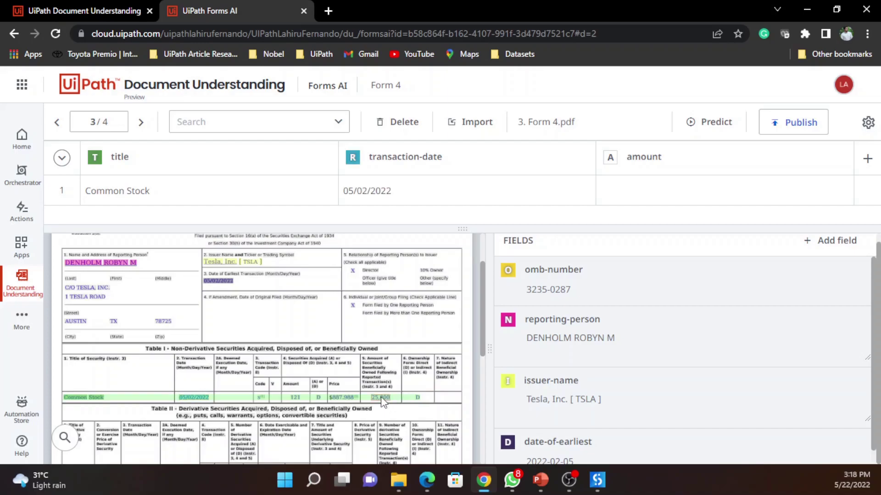
pyautogui.press('a')
# Go to the fourth document, Tesla.pdf, run the prediction on it and review the predicted fields and table rows.
pyautogui.click(141, 122)
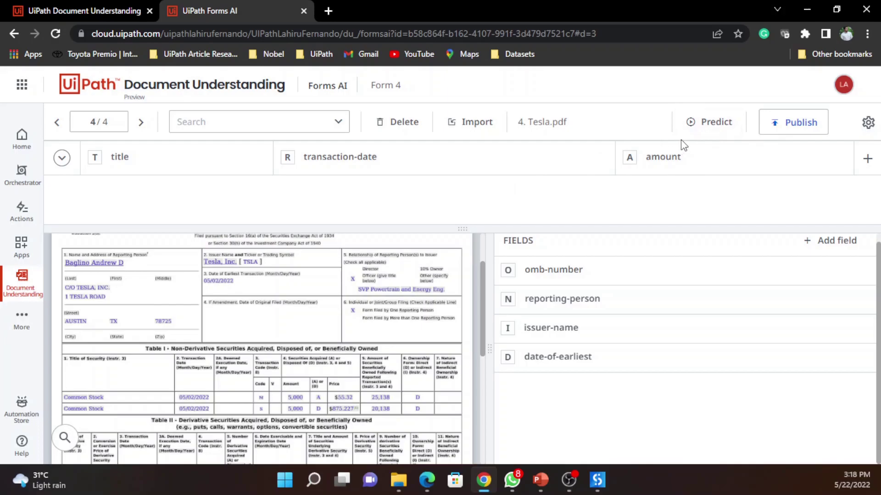
pyautogui.click(710, 123)
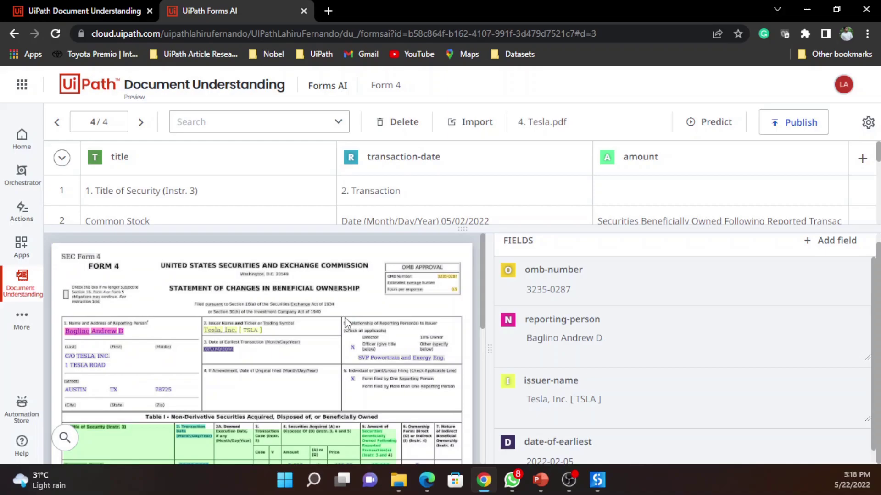
pyautogui.scroll(-1, 670, 356)
pyautogui.scroll(-3, 163, 426)
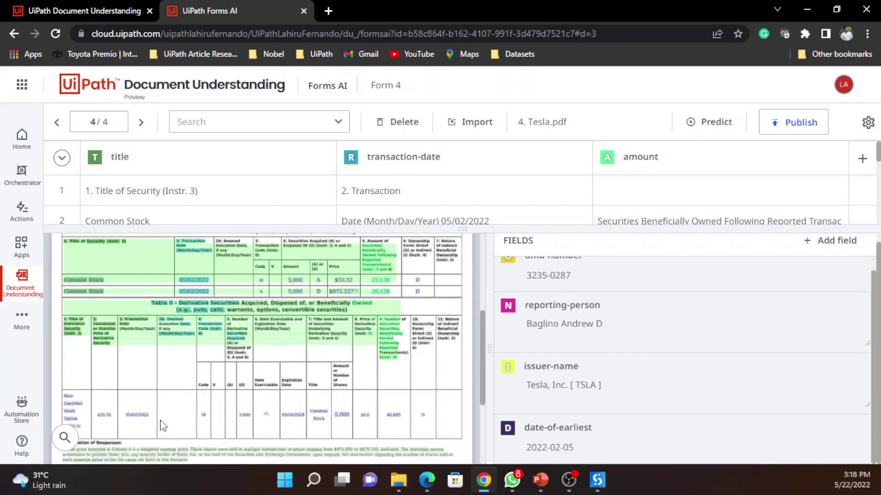
# Remove all wrongly predicted table rows from Table I through the end of Tesla.pdf.
pyautogui.scroll(5, 138, 383)
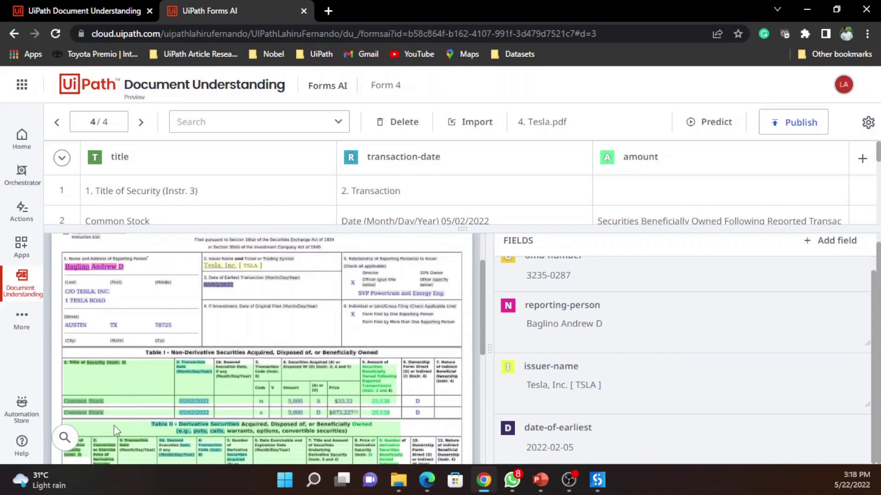
pyautogui.moveTo(50, 346); pyautogui.dragTo(449, 443)
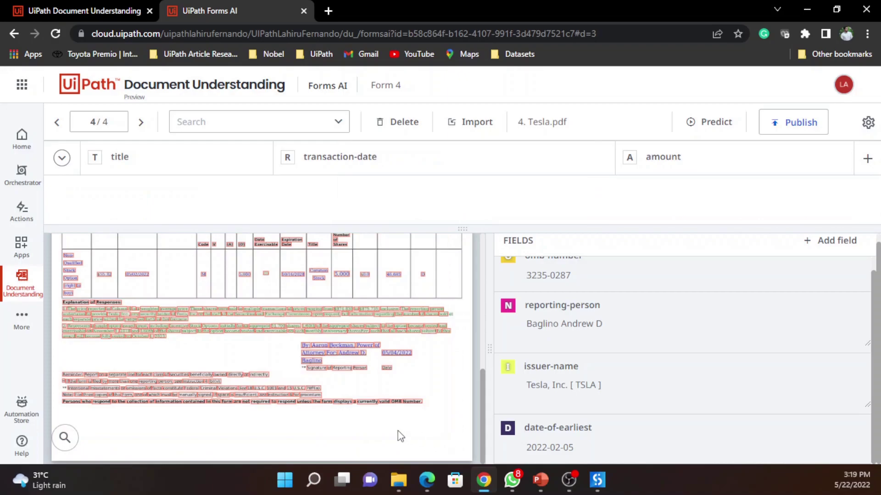
pyautogui.scroll(5, 246, 407)
# Mark both Common Stock lines in Table I as rows and assign their titles, transaction dates 05/02/2022 and amounts 25,138 and 20,138.
pyautogui.moveTo(56, 395); pyautogui.dragTo(442, 400)
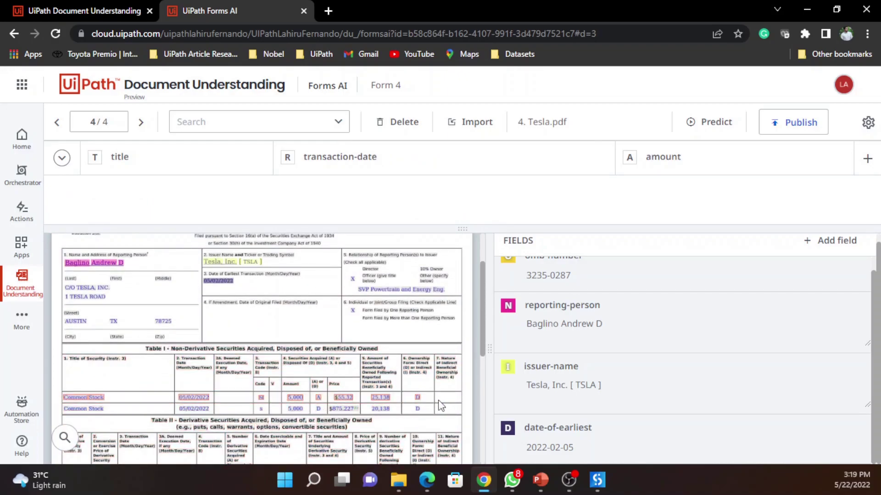
pyautogui.moveTo(55, 405); pyautogui.dragTo(410, 411)
pyautogui.moveTo(51, 386); pyautogui.dragTo(117, 419)
pyautogui.moveTo(178, 393); pyautogui.dragTo(218, 413)
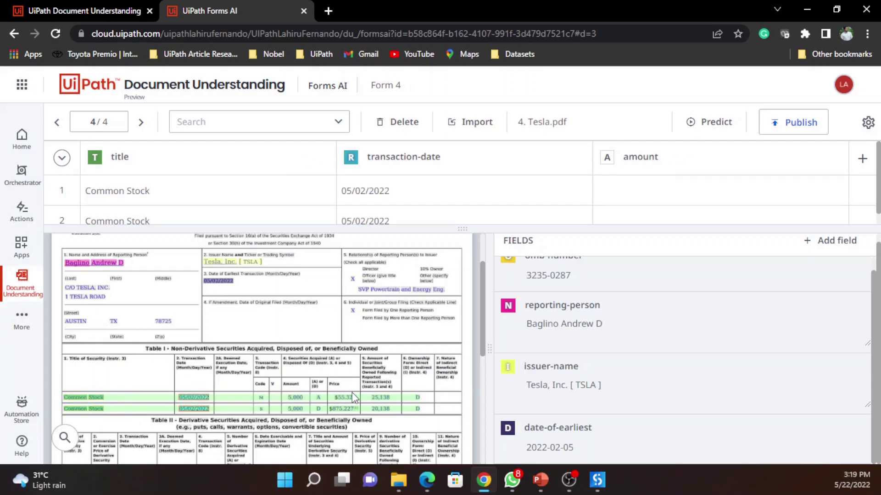
pyautogui.moveTo(368, 395); pyautogui.dragTo(399, 417)
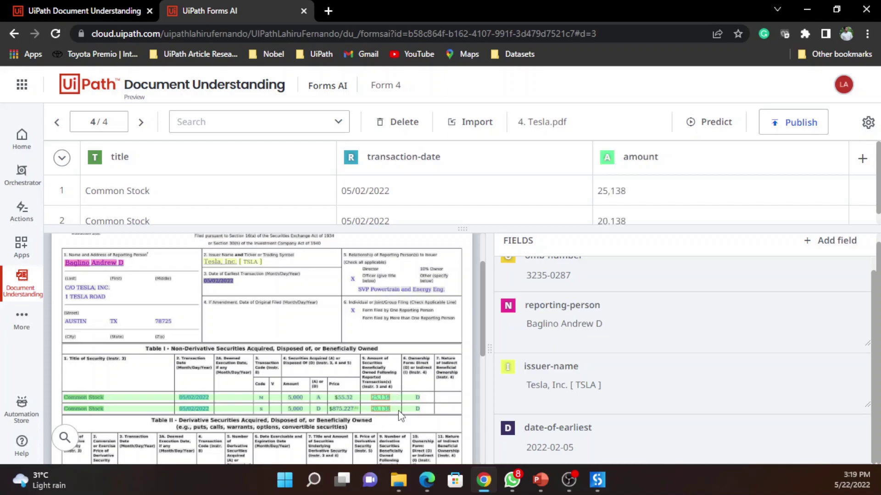
pyautogui.scroll(-1, 345, 191)
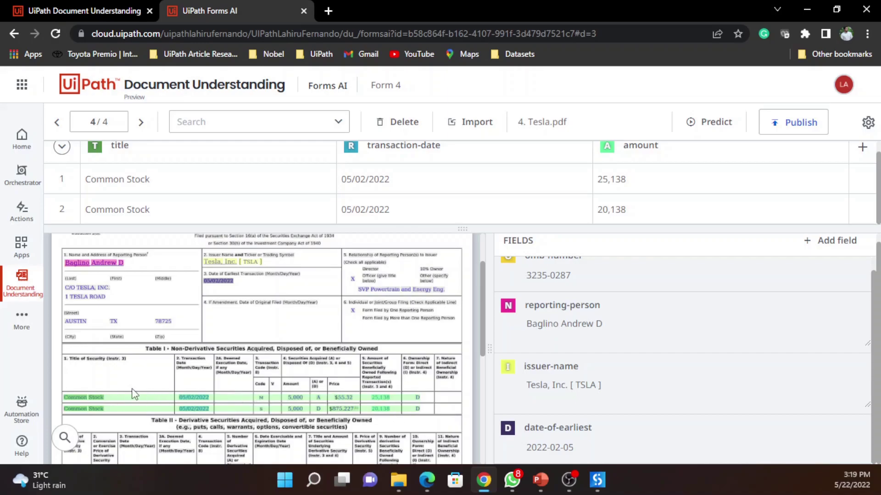
# Review the labels on Tesla.pdf, from the OMB approval box and header fields down to the Table I rows.
pyautogui.scroll(3, 401, 389)
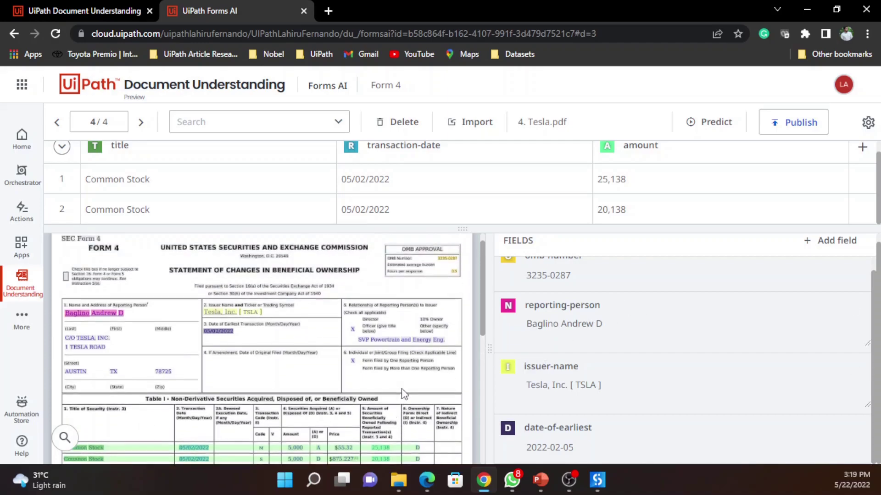
pyautogui.scroll(1, 638, 337)
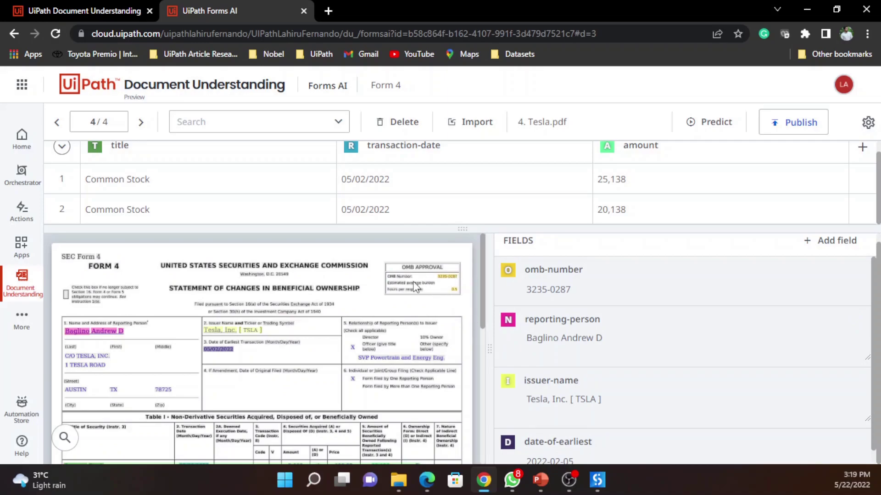
pyautogui.scroll(3, 437, 291)
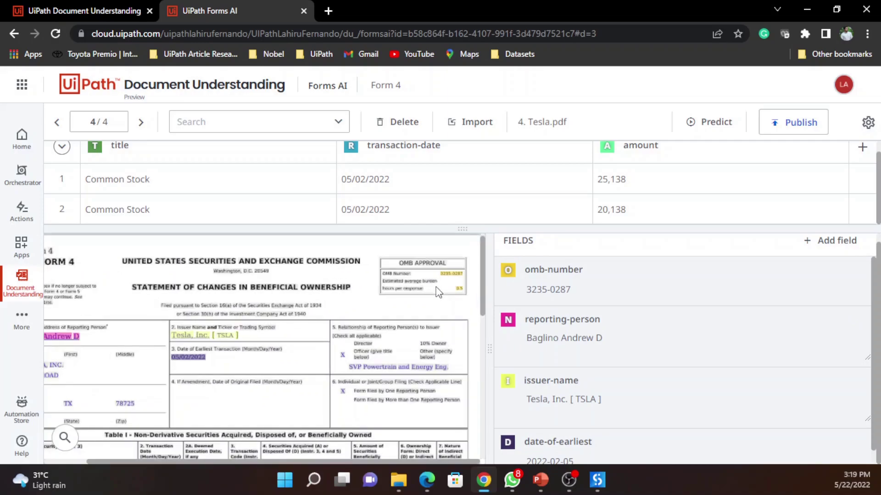
pyautogui.scroll(1, 436, 292)
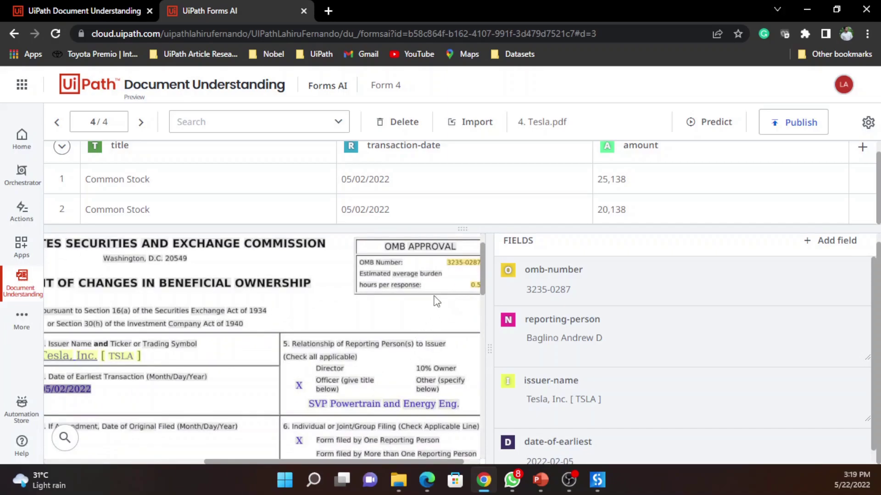
pyautogui.click(476, 289)
pyautogui.click(447, 301)
pyautogui.scroll(-4, 268, 385)
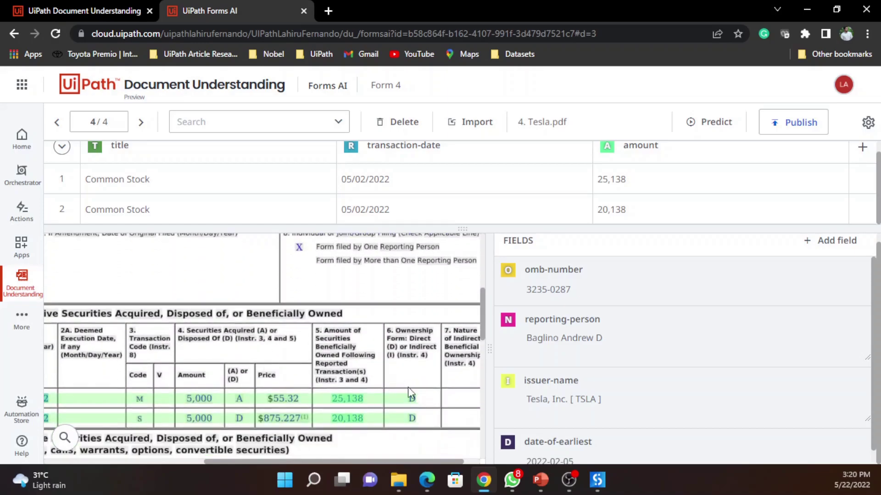
pyautogui.scroll(3, 375, 363)
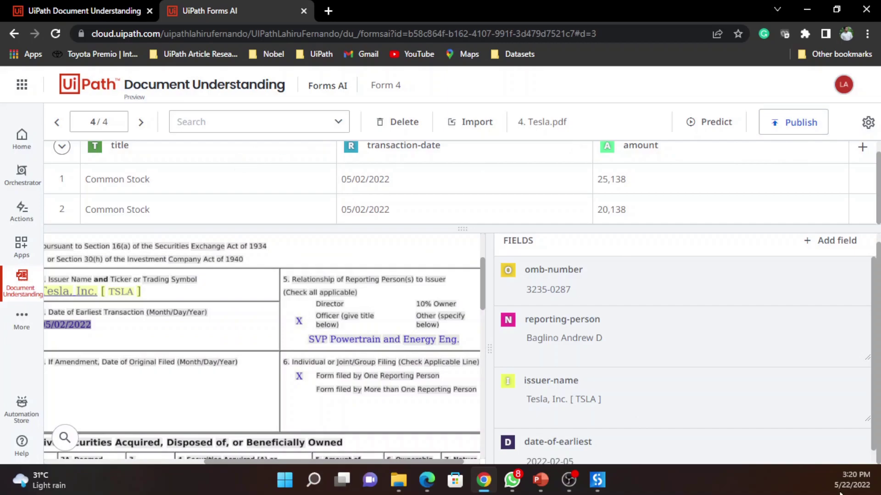
# Publish the forms extractor under the name Form-4-Extractor and copy its endpoint.
pyautogui.click(799, 123)
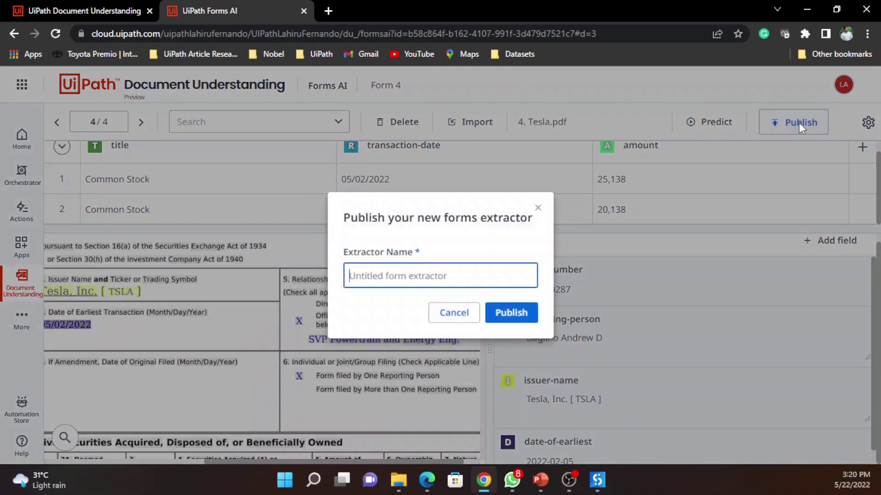
pyautogui.click(419, 274)
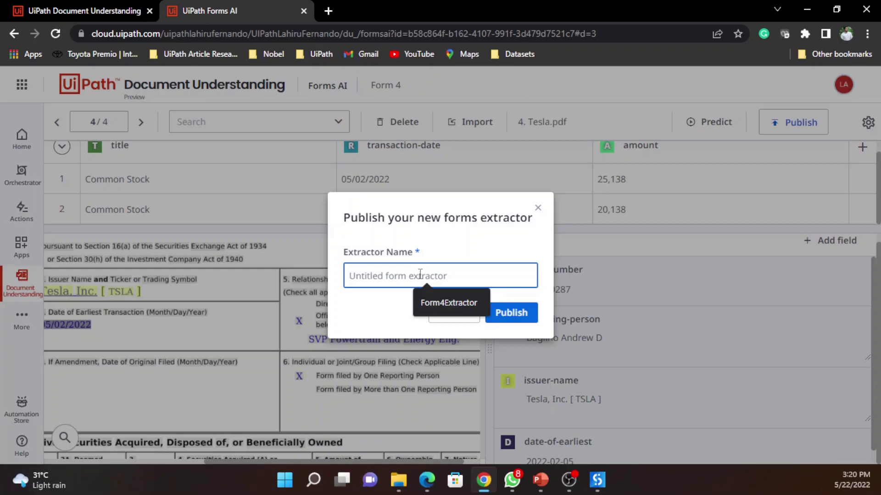
pyautogui.write('Form4Extractor')
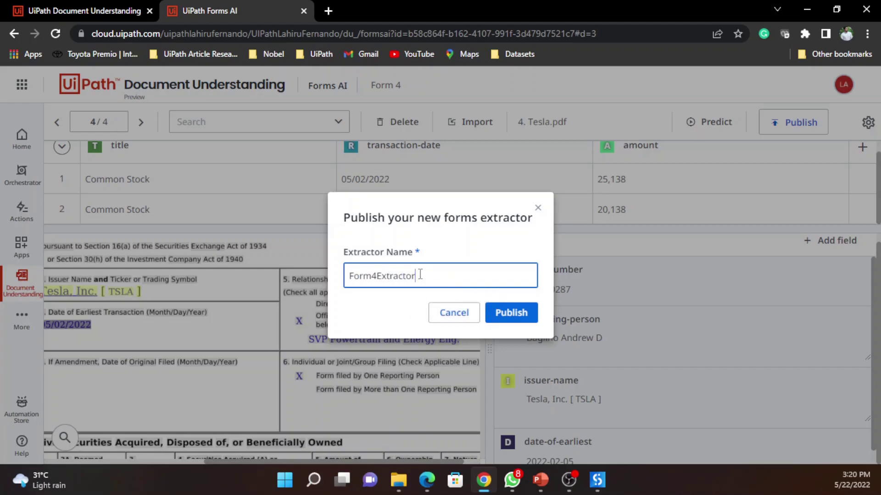
pyautogui.click(373, 277)
pyautogui.write('-')
pyautogui.press('Right')
pyautogui.write('-')
pyautogui.click(519, 315)
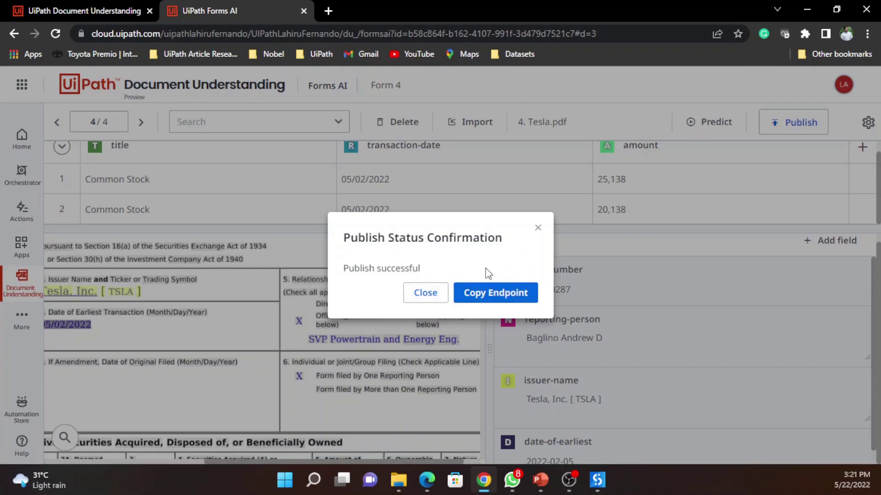
pyautogui.click(502, 301)
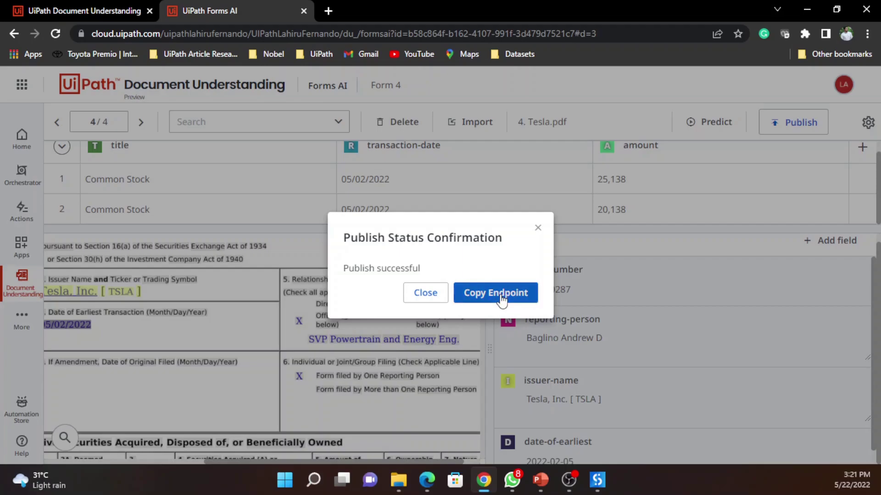
pyautogui.click(421, 297)
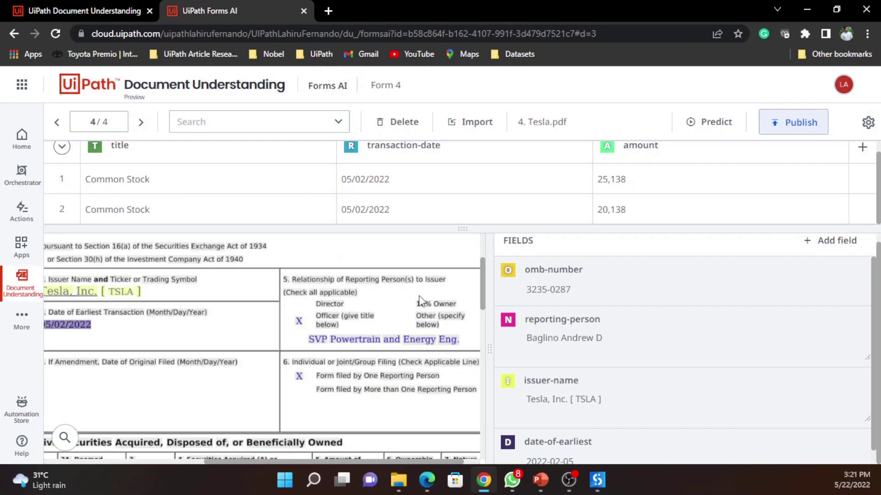
# Copy the URL of Form-4-Extractor from the extractors of the Investor Analysis project.
pyautogui.click(81, 6)
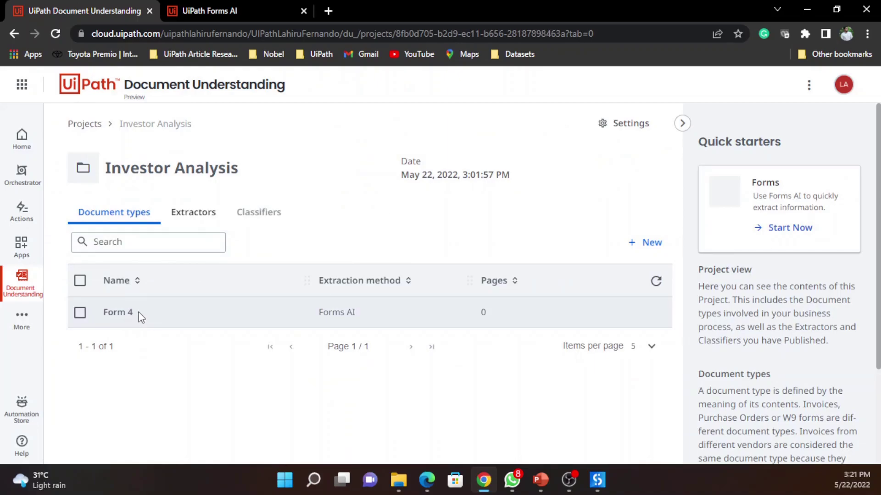
pyautogui.click(200, 212)
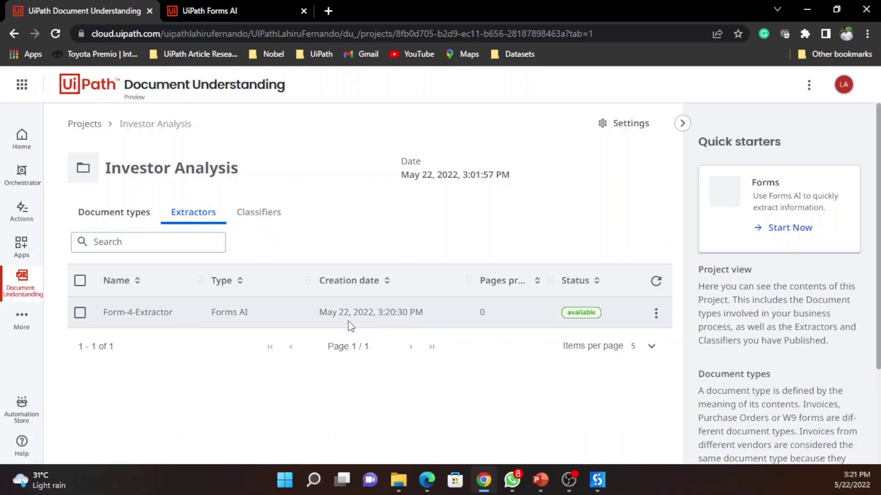
pyautogui.click(656, 313)
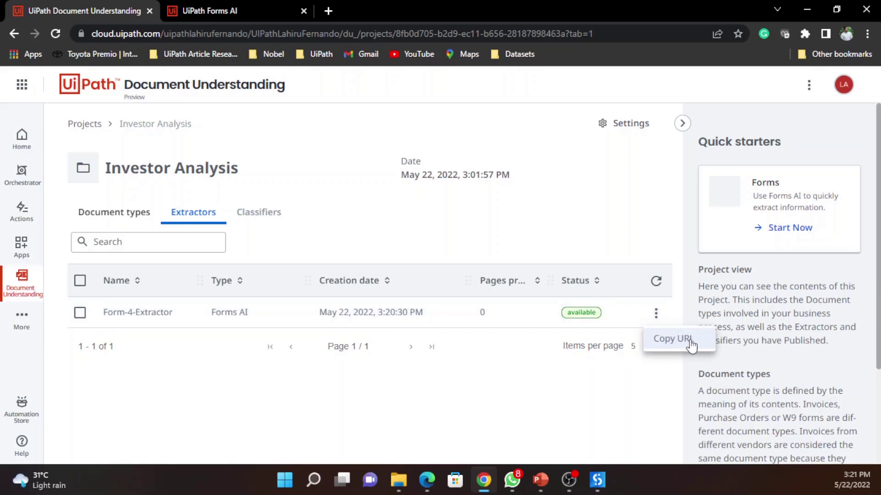
pyautogui.click(672, 339)
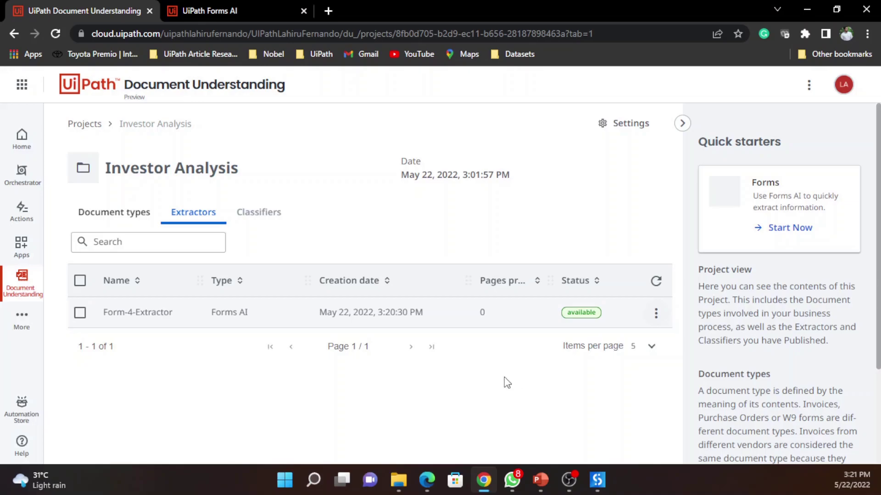
# Switch to UiPath Studio and check the installed versions of the DocumentUnderstanding.ML, IntelligentOCR and OCR activity packages.
pyautogui.click(604, 479)
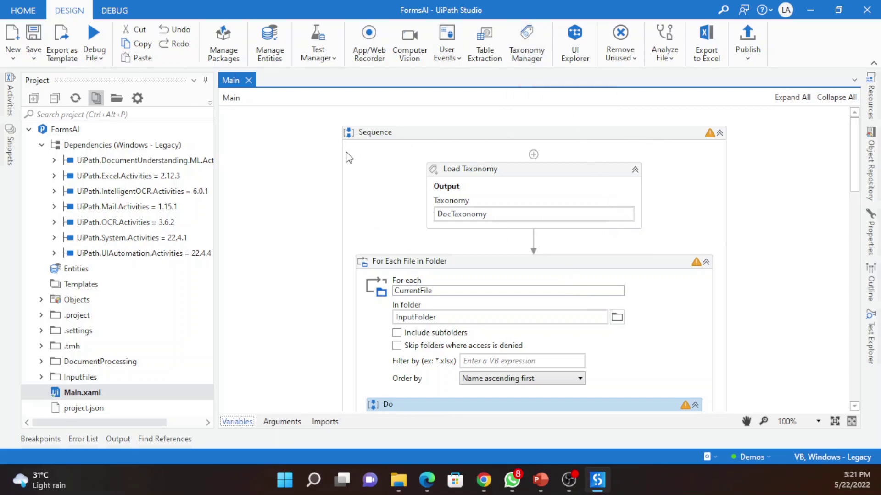
pyautogui.rightClick(131, 146)
pyautogui.click(154, 161)
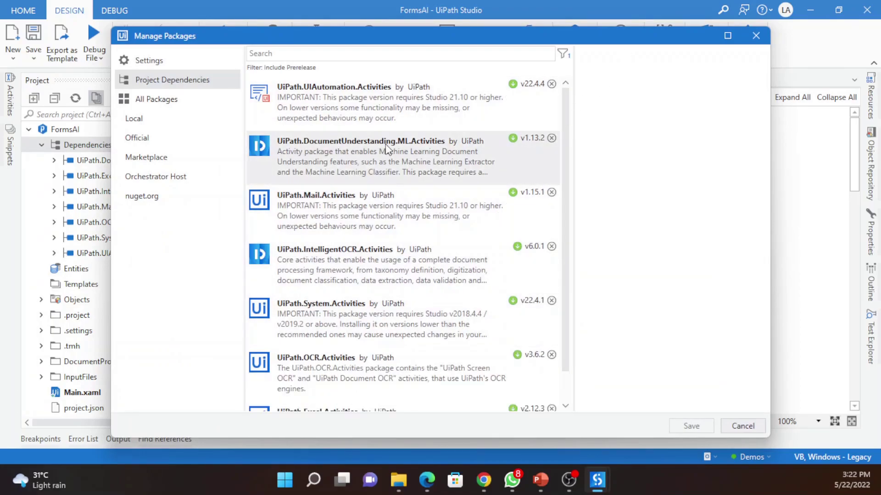
pyautogui.click(426, 148)
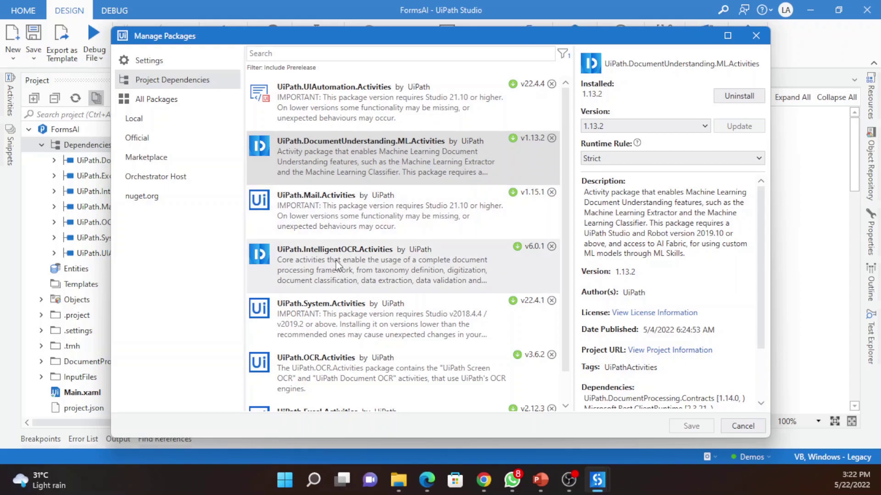
pyautogui.click(417, 255)
pyautogui.scroll(-1, 551, 244)
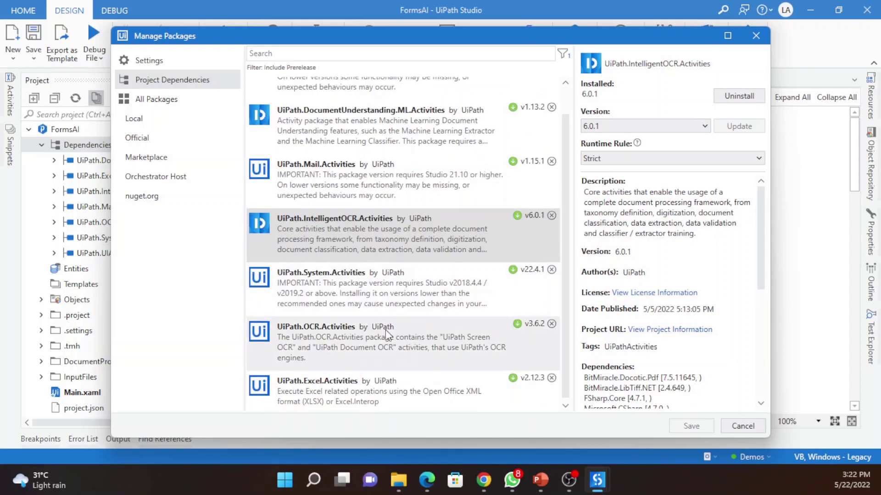
pyautogui.click(424, 340)
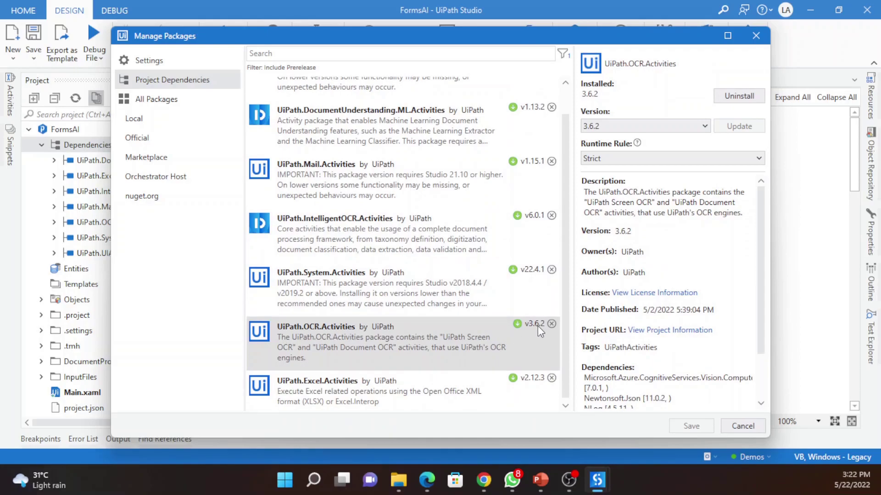
pyautogui.scroll(-1, 503, 341)
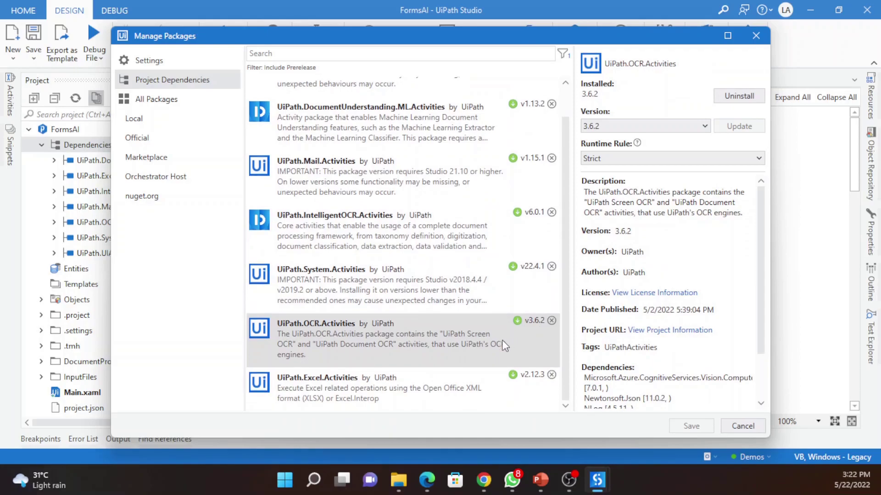
pyautogui.click(729, 425)
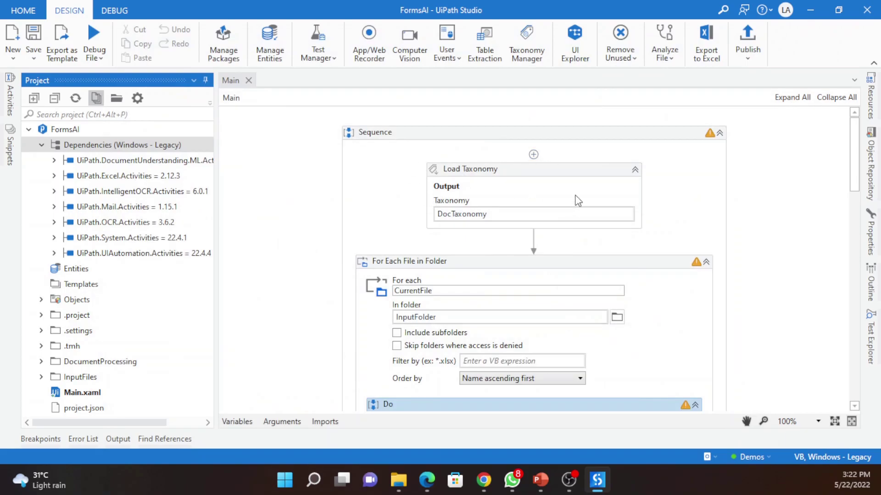
# Open the Taxonomy Manager and examine the fields of the Form4 document type under Finance, Incoming.
pyautogui.click(530, 56)
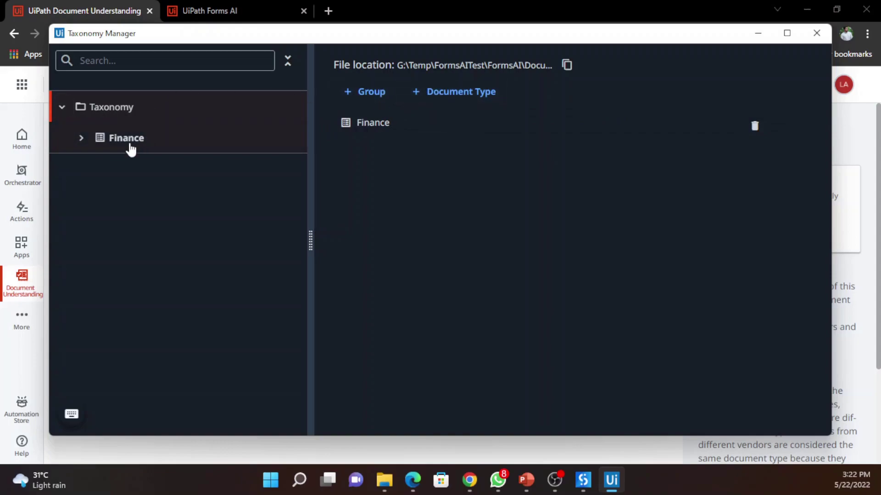
pyautogui.click(81, 139)
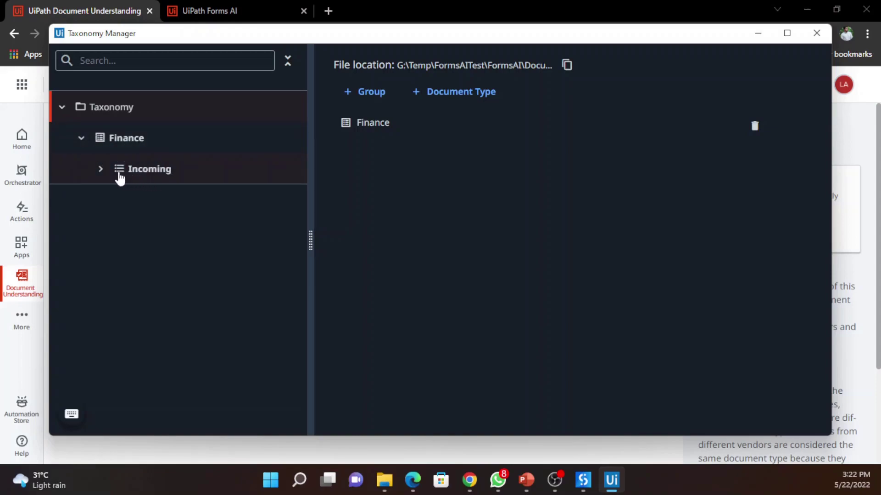
pyautogui.click(152, 172)
pyautogui.click(175, 202)
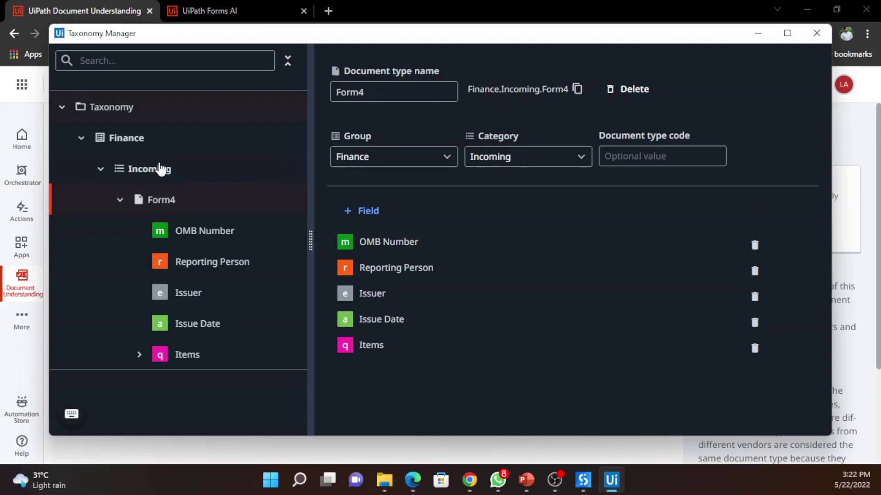
pyautogui.click(133, 115)
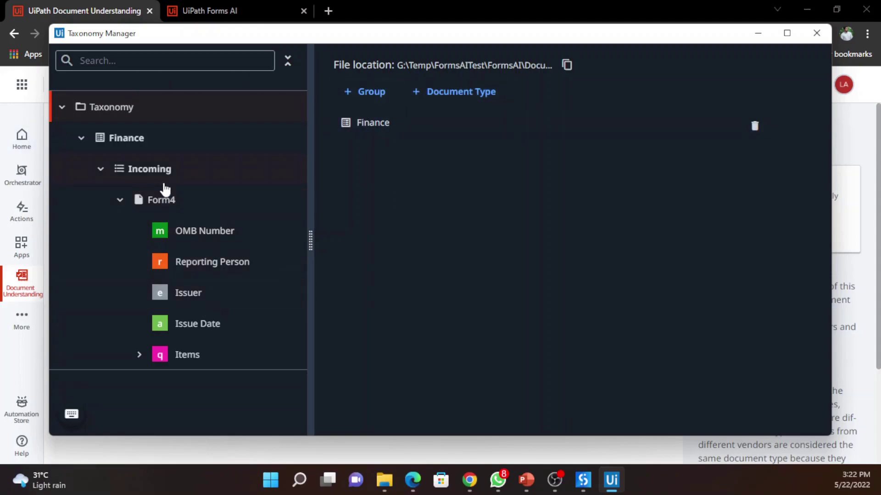
pyautogui.click(165, 208)
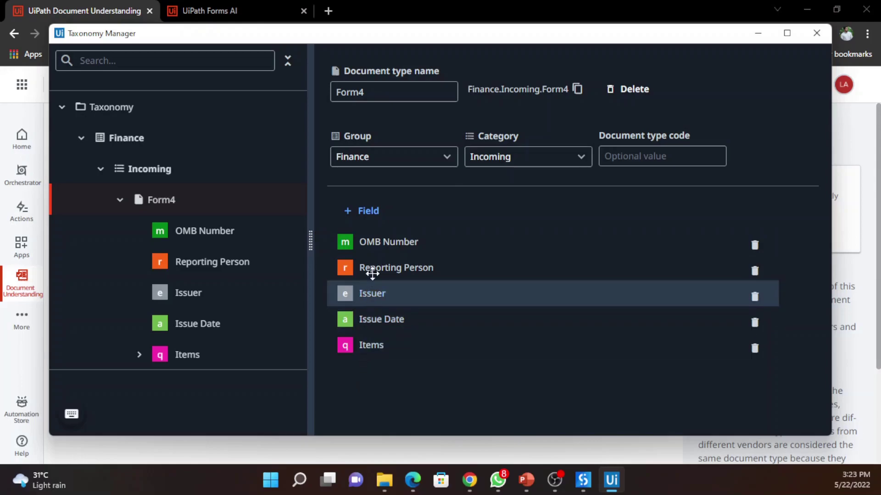
# Expand the Items table field of Form4 and inspect the settings of its Amount and Transaction Date columns.
pyautogui.click(138, 356)
pyautogui.scroll(-1, 224, 317)
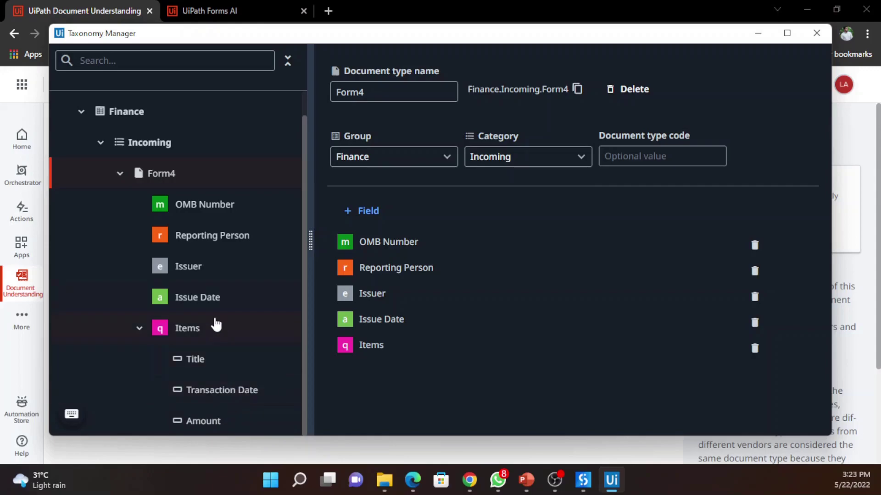
pyautogui.click(223, 431)
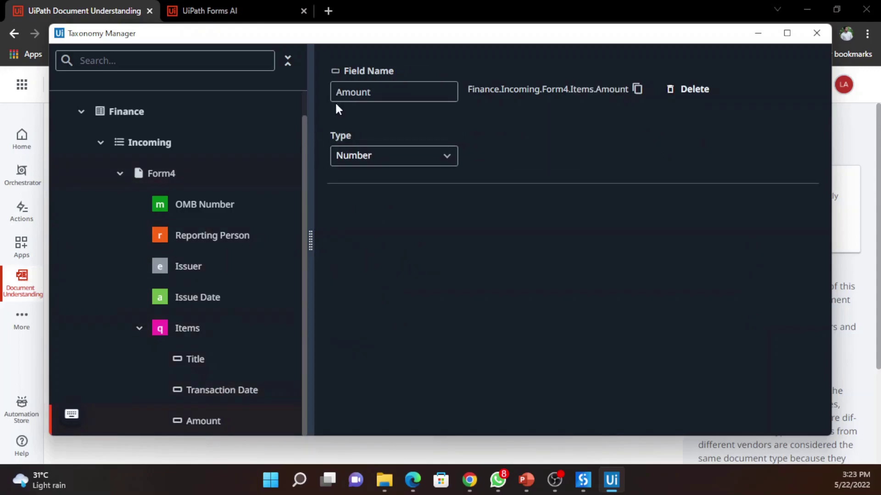
pyautogui.click(213, 392)
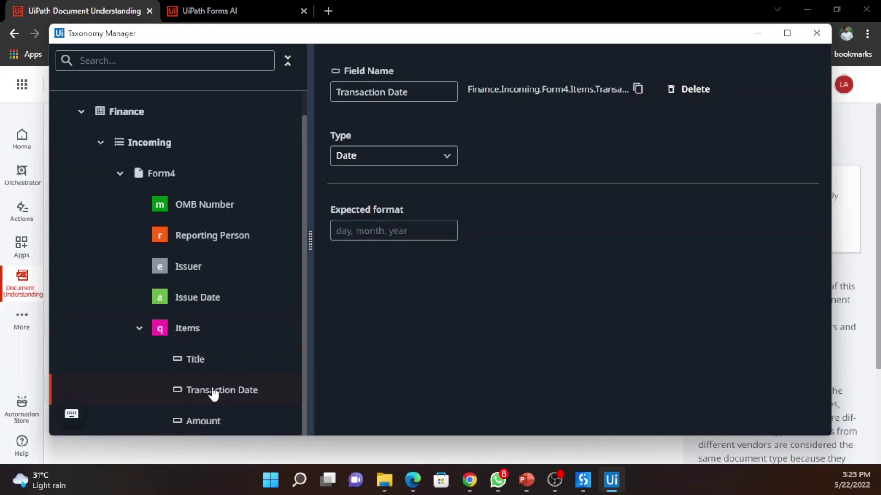
# Inspect the settings of the Title column and the Issue Date, Issuer, Reporting Person and OMB Number fields, and close the Taxonomy Manager.
pyautogui.click(195, 360)
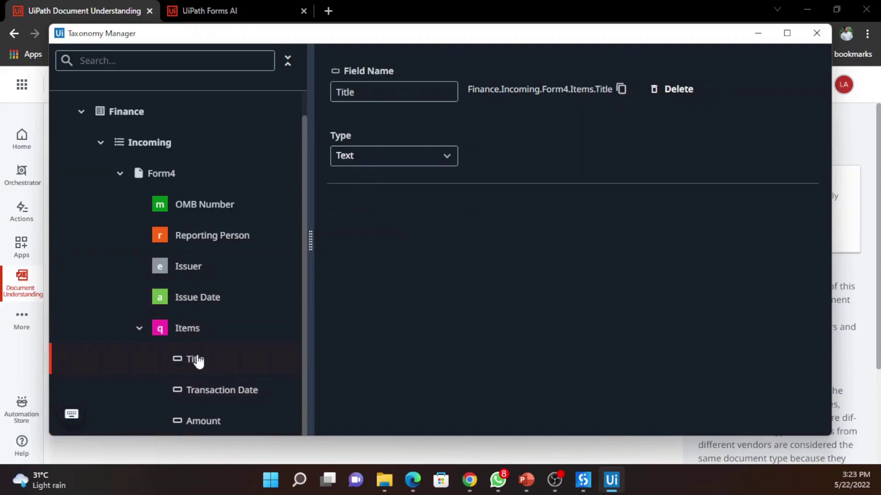
pyautogui.click(209, 299)
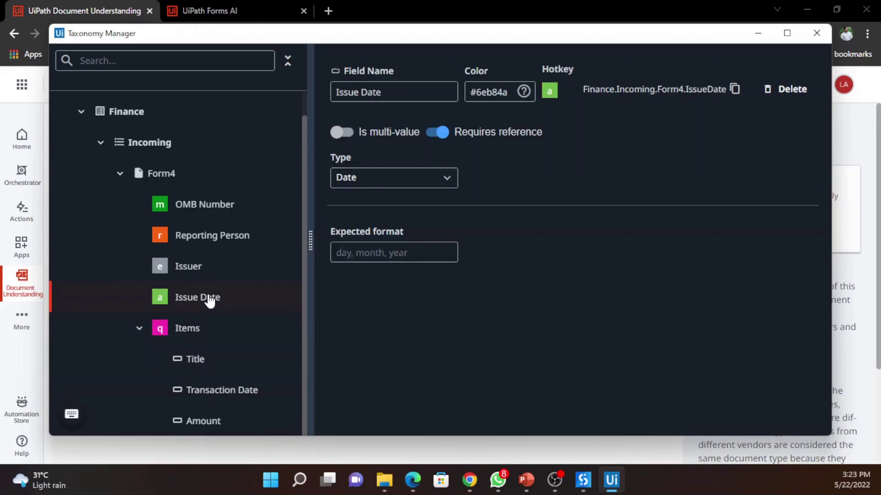
pyautogui.click(216, 277)
pyautogui.click(234, 248)
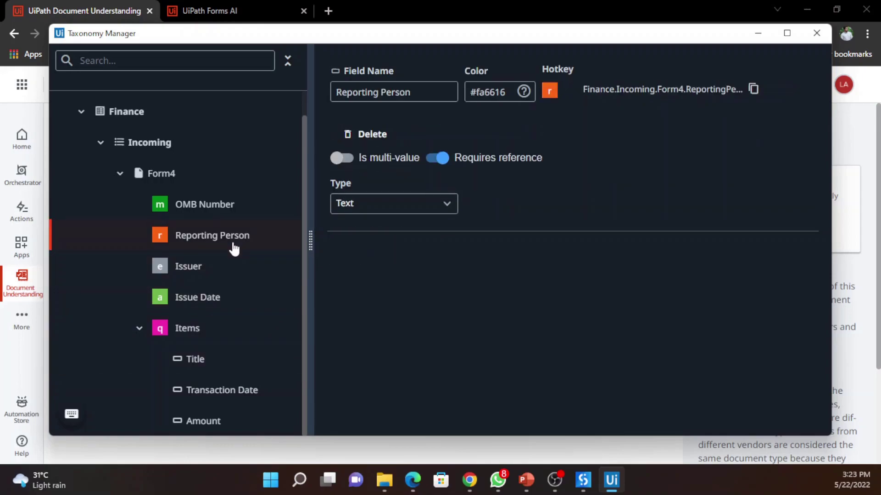
pyautogui.click(219, 211)
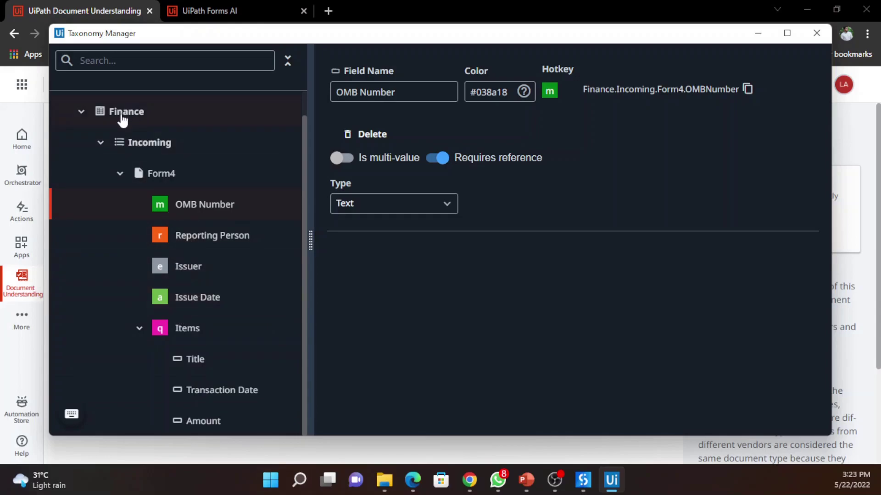
pyautogui.click(822, 40)
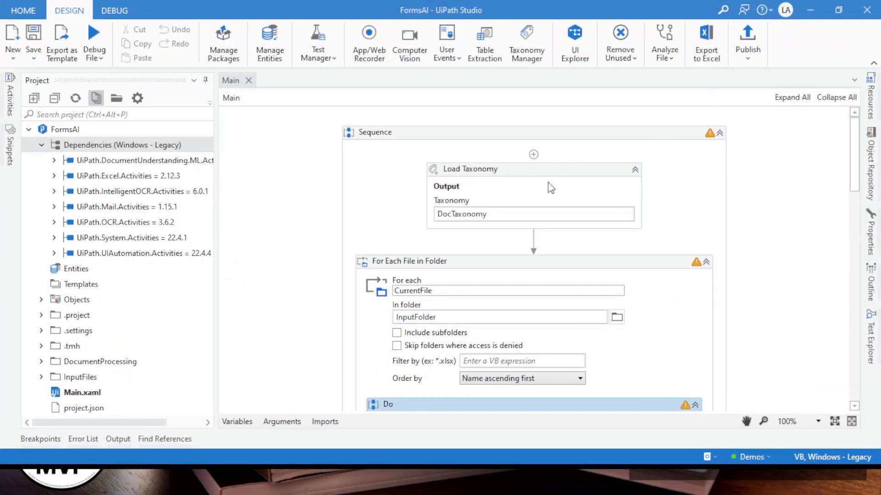
# Review the Load Taxonomy and For Each File in Folder activities, checking the InputFolder variable's default path and the PDFs in the InputFiles folder.
pyautogui.click(548, 186)
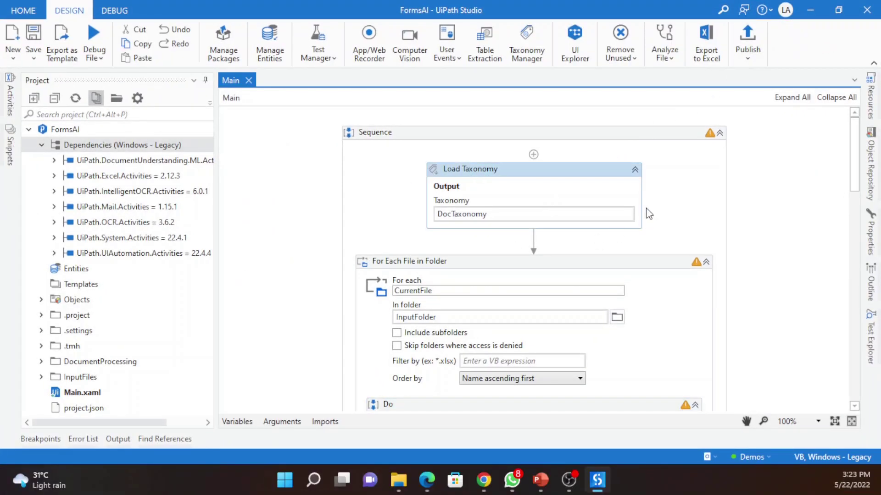
pyautogui.scroll(-3, 649, 210)
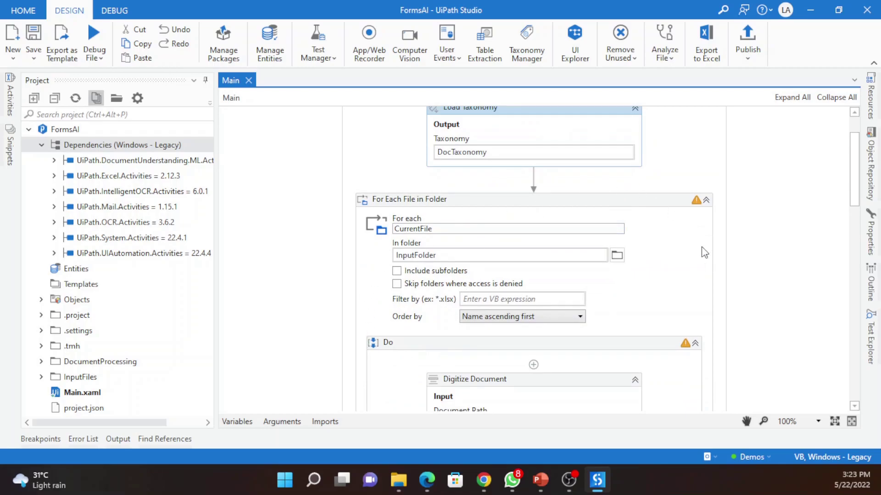
pyautogui.scroll(-1, 701, 293)
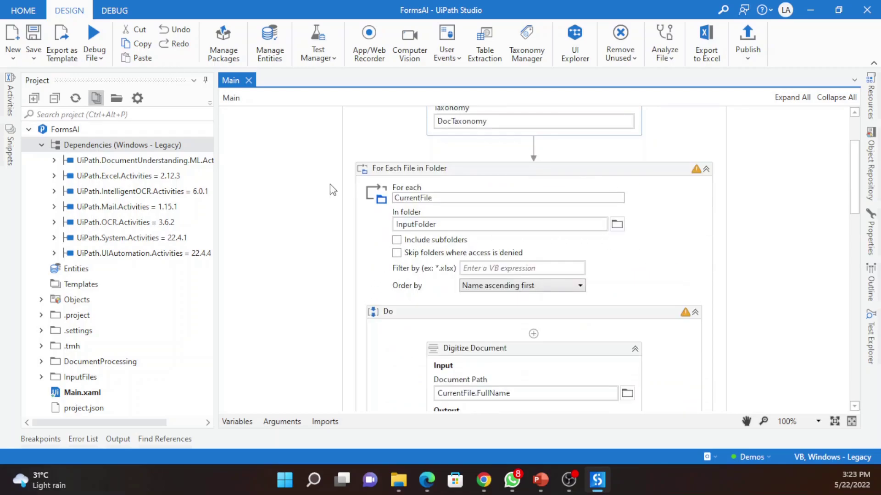
pyautogui.click(237, 422)
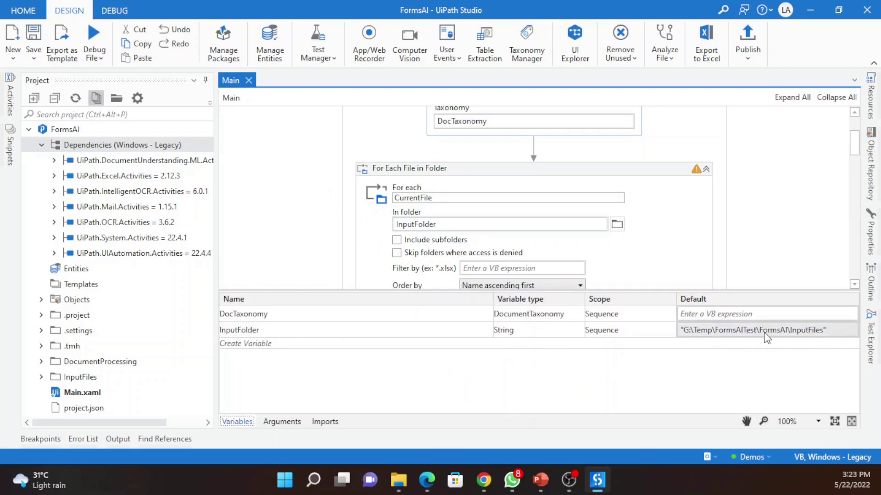
pyautogui.moveTo(398, 480)
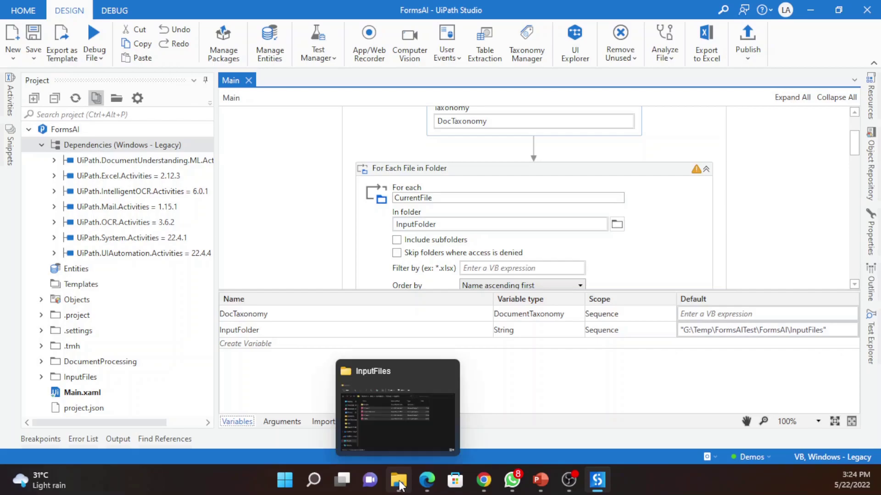
pyautogui.click(412, 434)
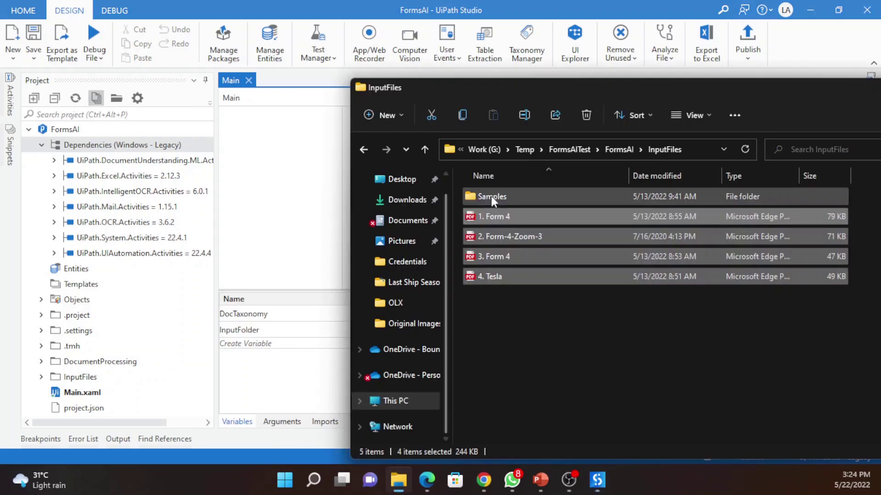
pyautogui.click(262, 273)
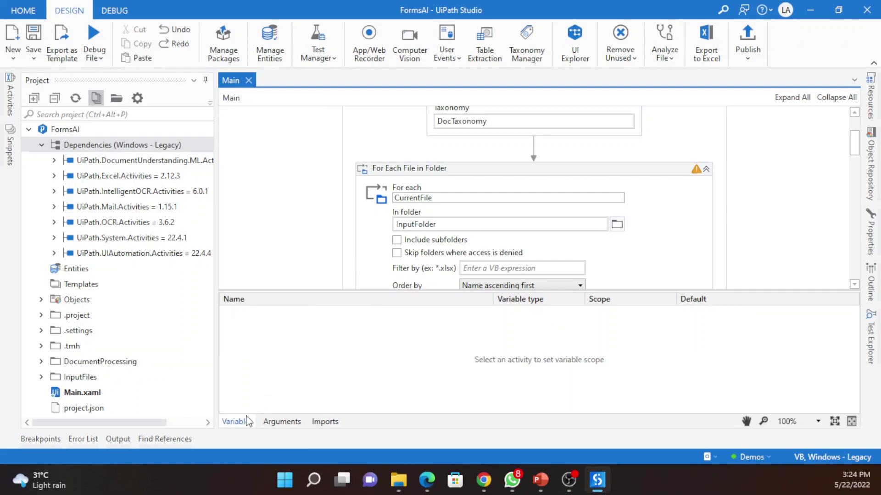
pyautogui.click(240, 422)
# Review the Digitize Document activity and inspect the properties of its UiPath Document OCR engine.
pyautogui.scroll(-3, 471, 212)
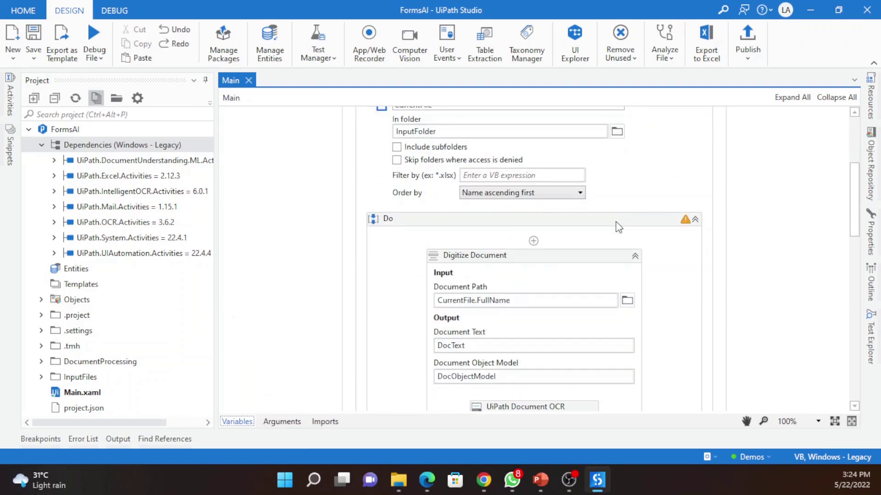
pyautogui.scroll(-2, 615, 225)
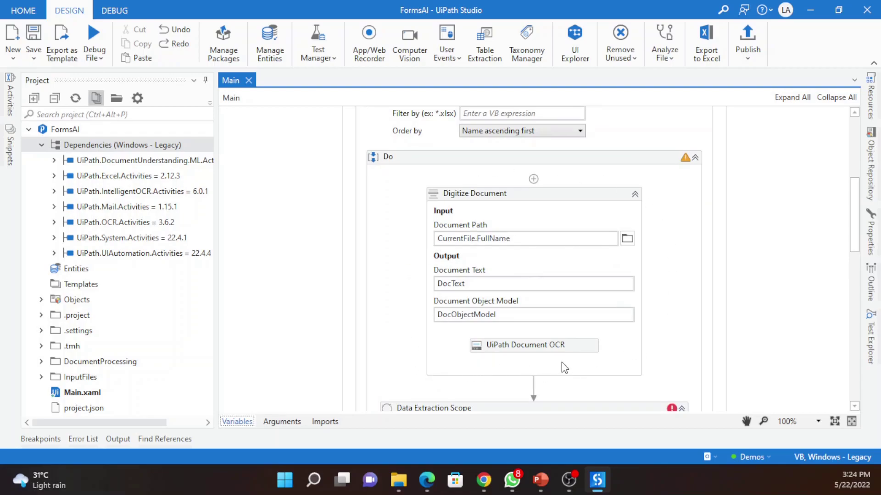
pyautogui.click(584, 350)
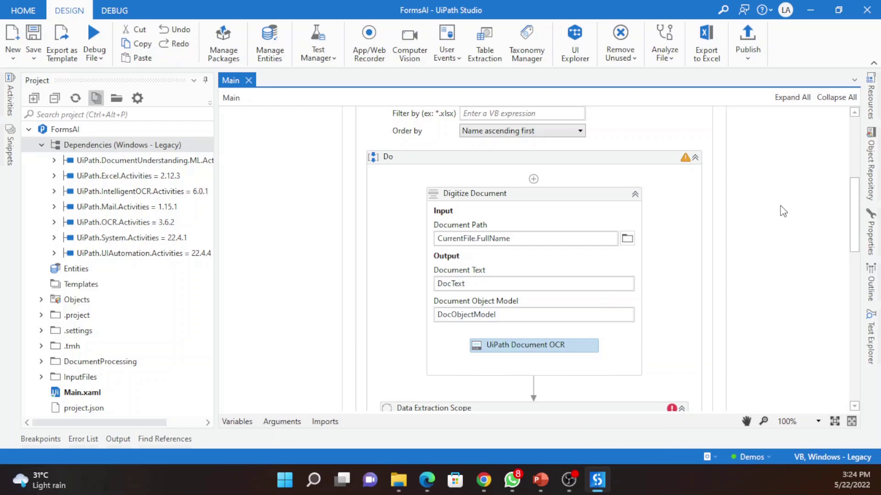
pyautogui.click(872, 243)
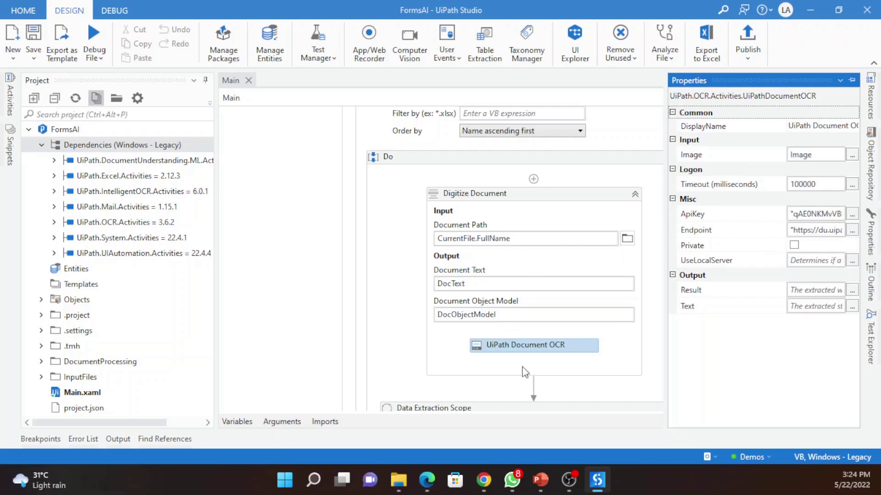
# Switch to UiPath Automation Cloud and copy the Document Understanding API key from the Robots & Services licenses in Administration.
pyautogui.click(482, 486)
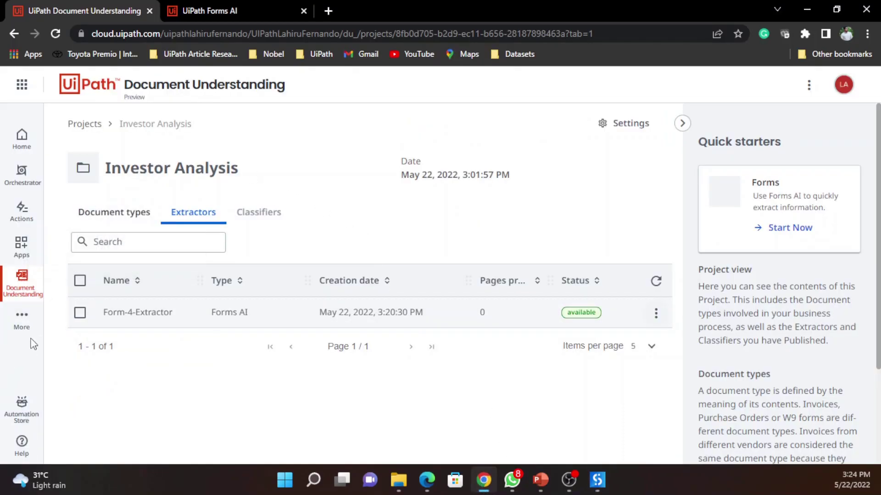
pyautogui.click(24, 325)
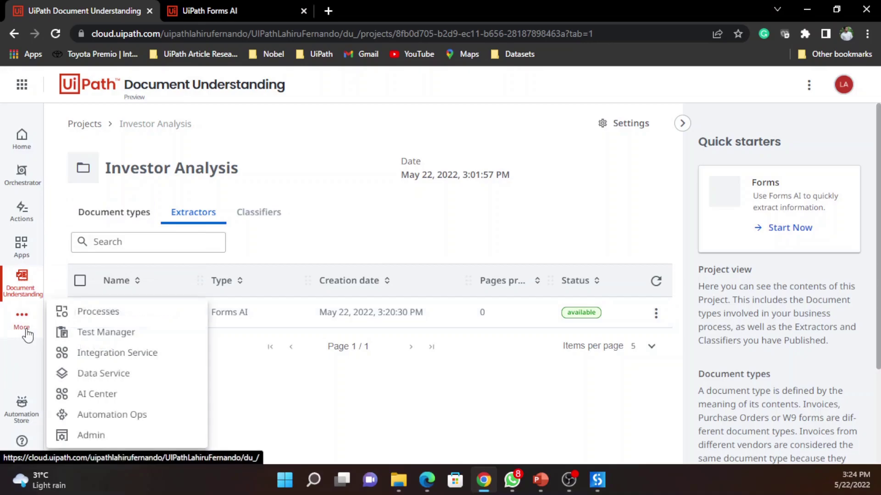
pyautogui.click(98, 444)
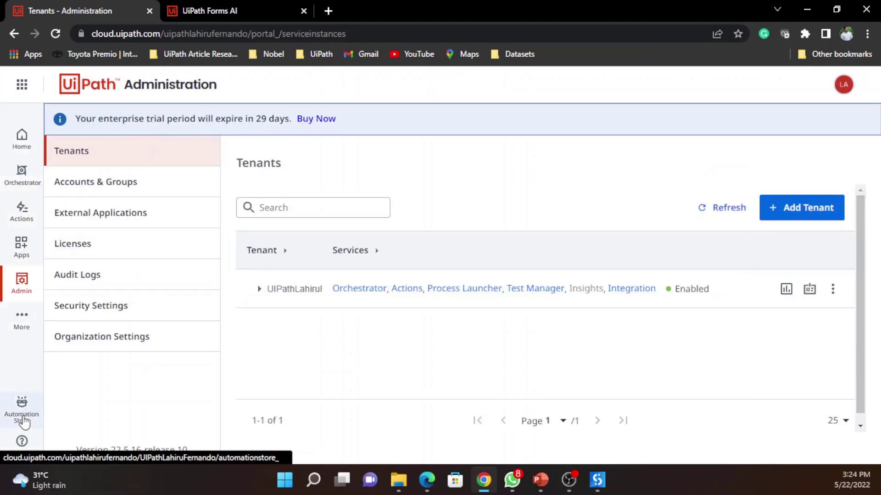
pyautogui.click(88, 251)
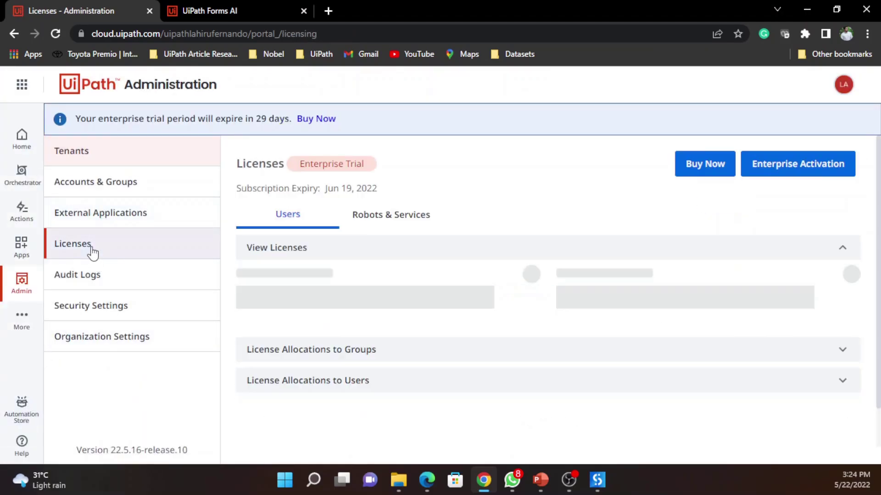
pyautogui.click(387, 218)
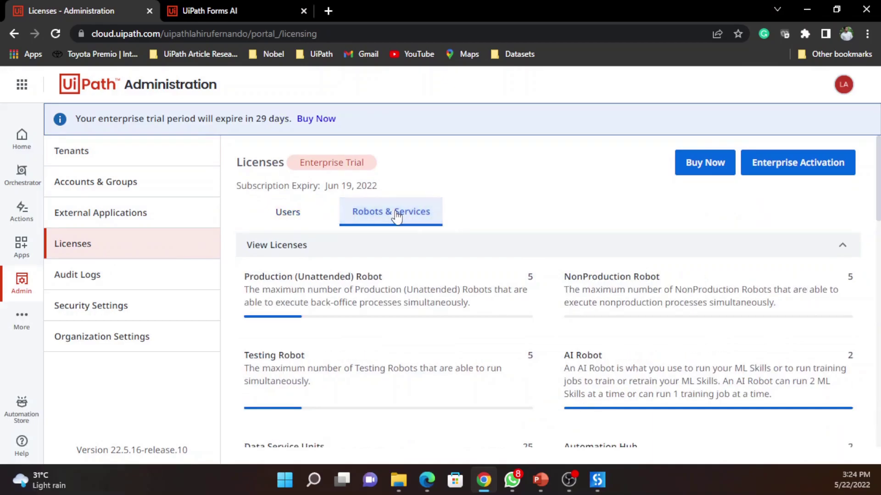
pyautogui.scroll(-3, 682, 268)
pyautogui.scroll(-2, 546, 271)
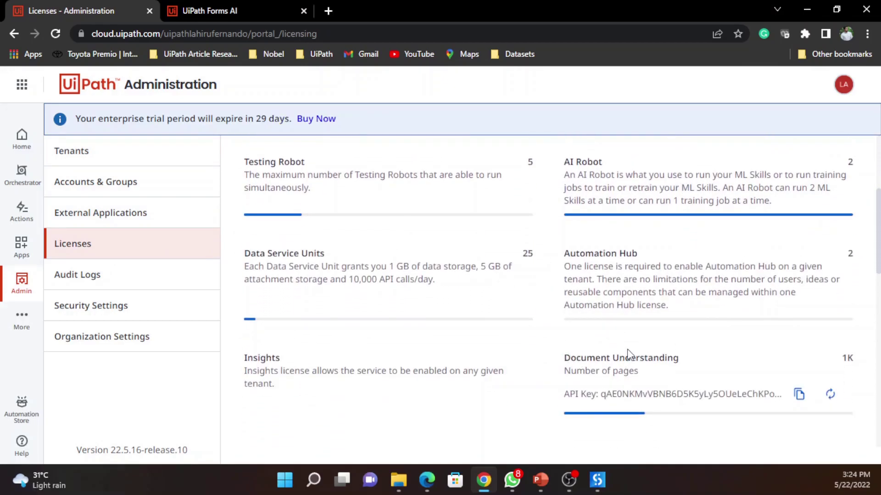
pyautogui.click(798, 393)
pyautogui.click(799, 394)
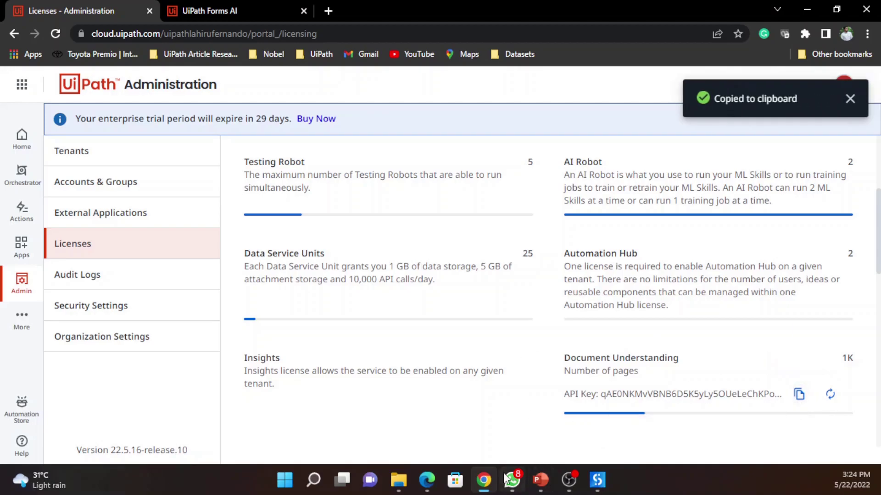
# Return to UiPath Studio and enter the copied API key in quotation marks as the ApiKey of UiPath Document OCR.
pyautogui.click(605, 484)
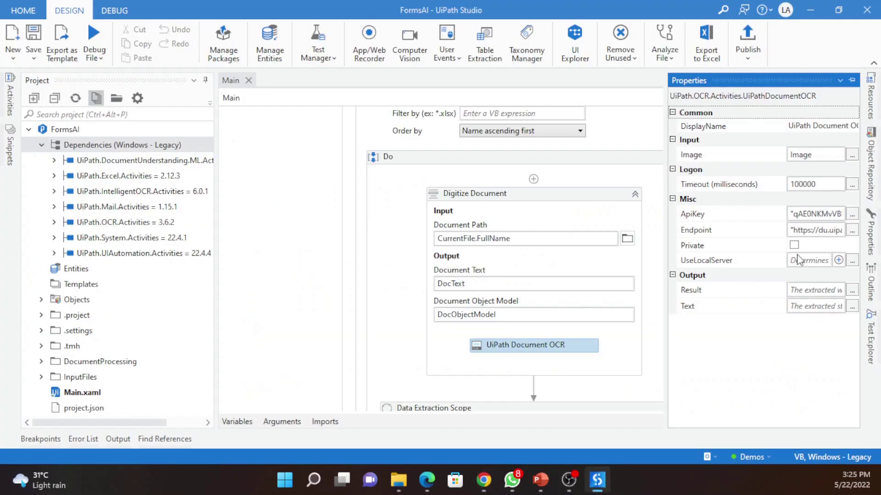
pyautogui.click(804, 218)
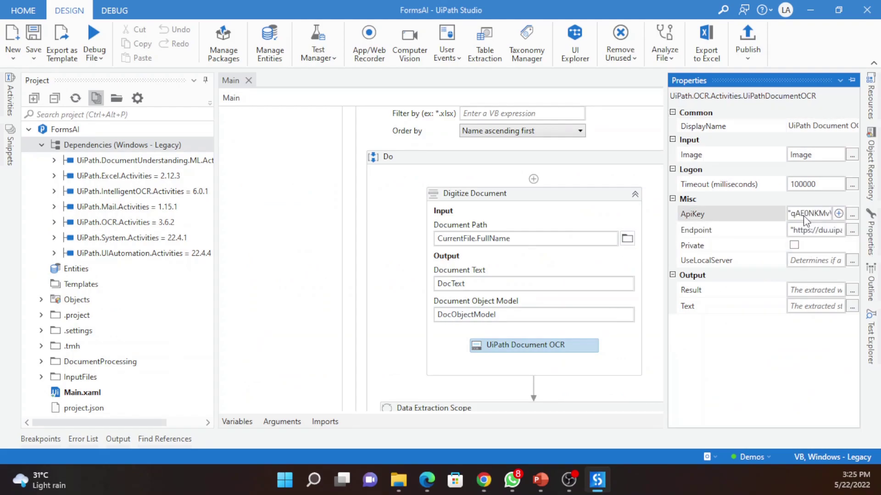
pyautogui.hotkey('ctrl', 'a')
pyautogui.press('End')
pyautogui.write('"')
pyautogui.hotkey('ctrl', 'v')
pyautogui.write('"')
pyautogui.click(774, 354)
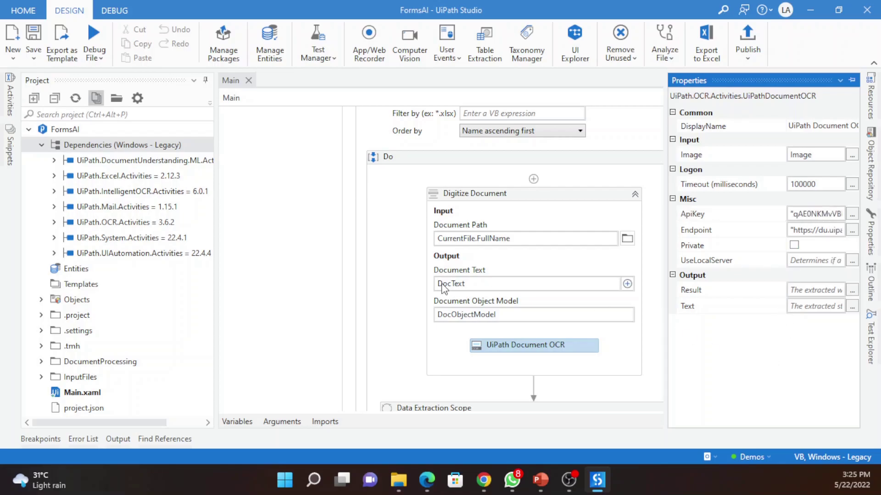
# Review the input and output arguments of the Data Extraction Scope below Digitize Document.
pyautogui.click(410, 295)
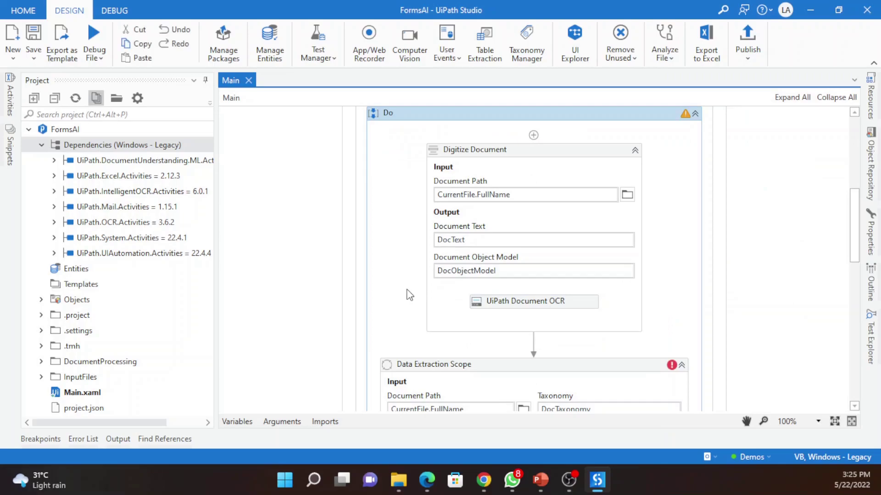
pyautogui.scroll(-3, 546, 277)
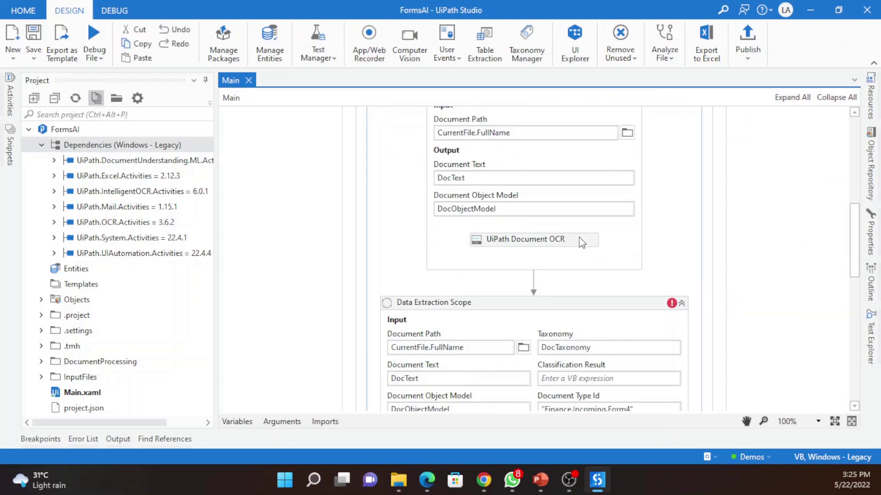
pyautogui.scroll(-3, 603, 180)
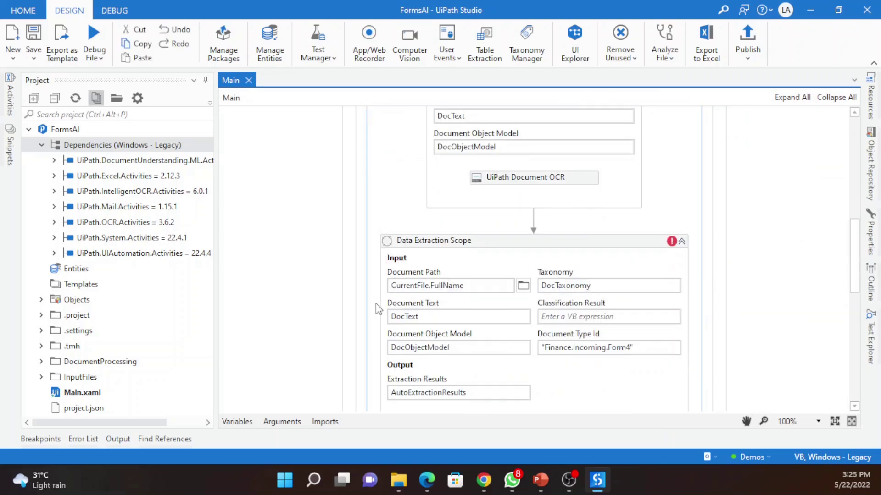
pyautogui.scroll(-3, 388, 317)
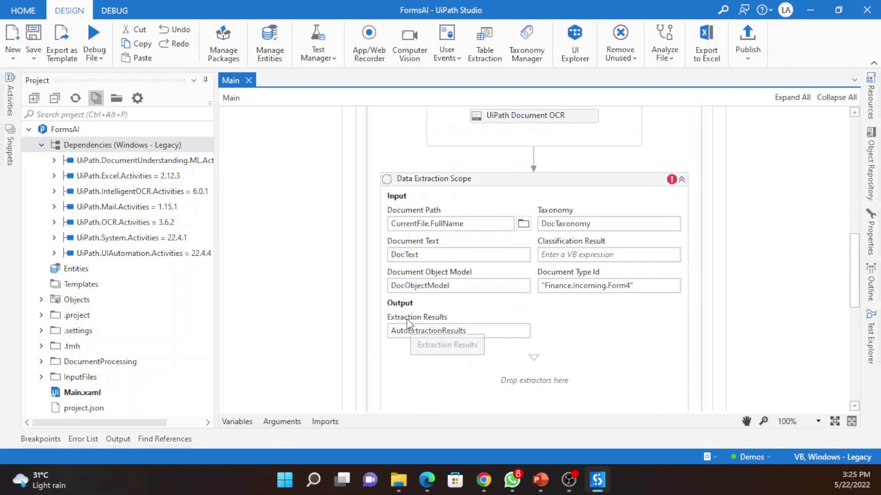
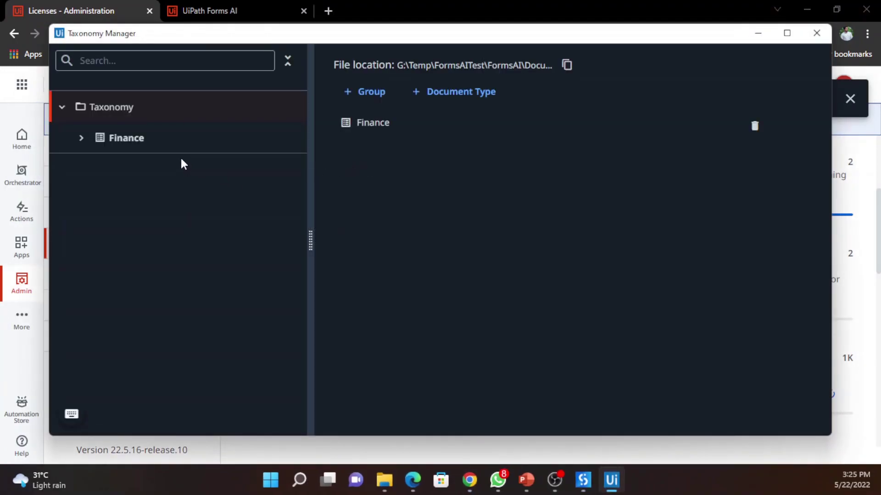
# Copy the document type ID of Form4 under Finance, Incoming from the Taxonomy Manager.
pyautogui.click(81, 137)
pyautogui.click(101, 169)
pyautogui.click(162, 202)
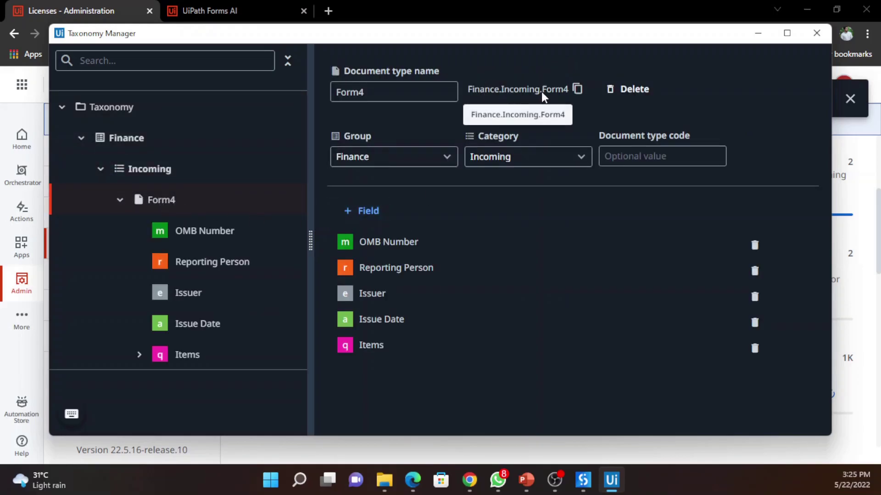
pyautogui.click(577, 89)
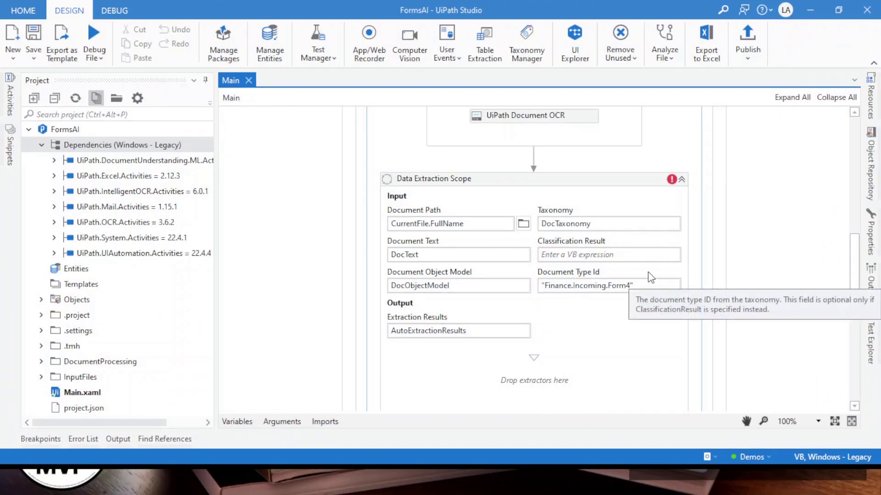
# Find the Machine Learning Extractor activity and add it inside the Data Extraction Scope.
pyautogui.scroll(-1, 626, 285)
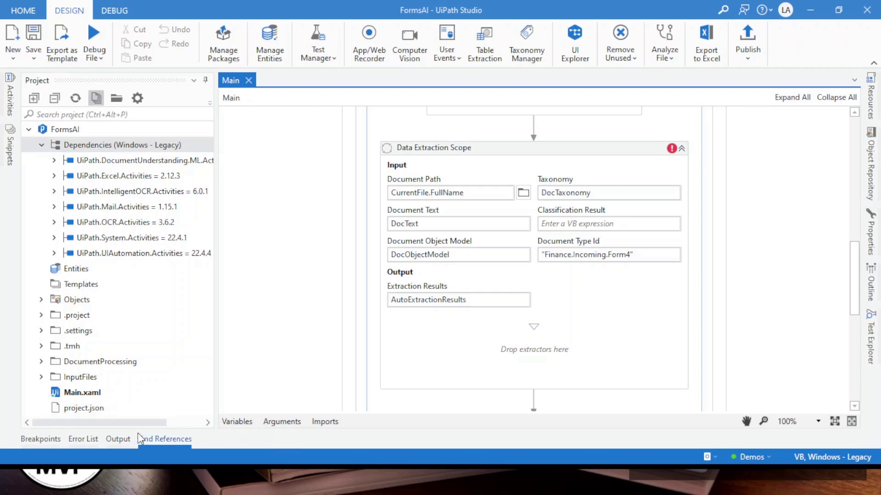
pyautogui.click(12, 109)
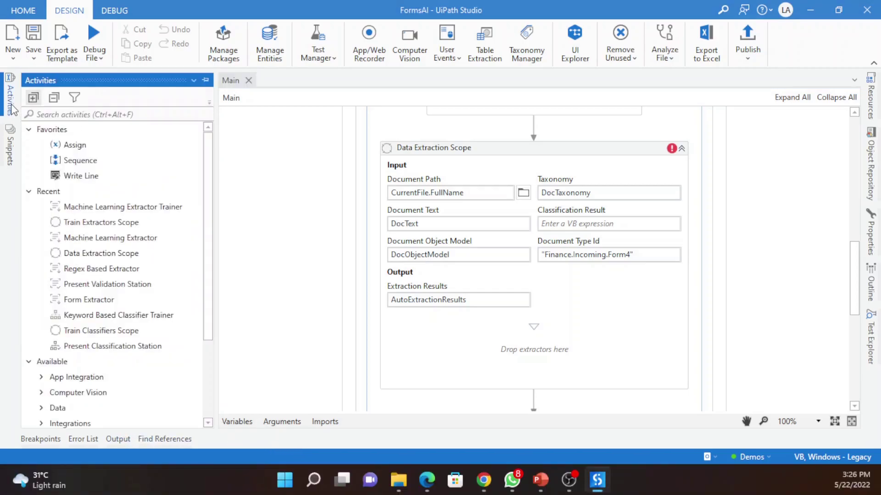
pyautogui.click(139, 116)
pyautogui.write('machine learning')
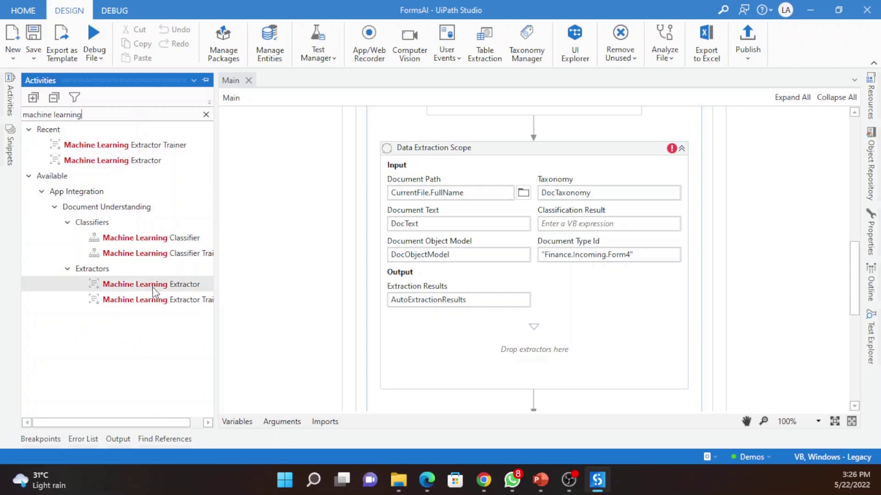
pyautogui.click(138, 290)
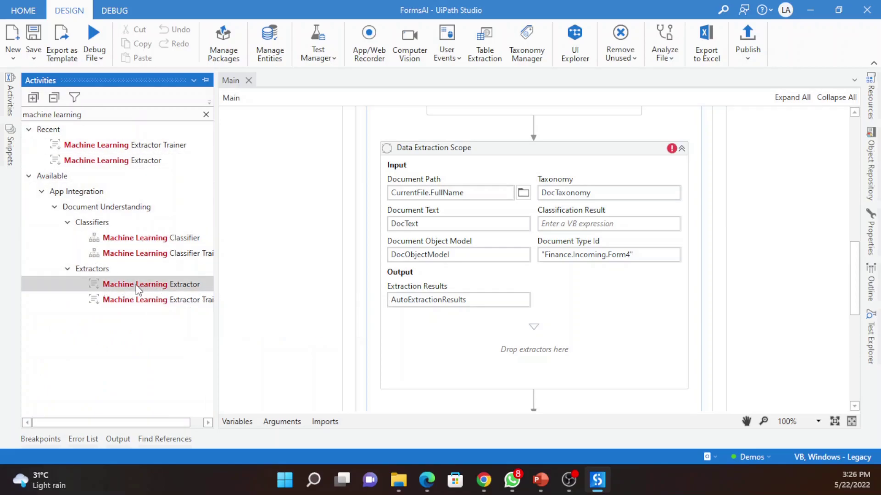
pyautogui.moveTo(137, 288); pyautogui.dragTo(535, 333)
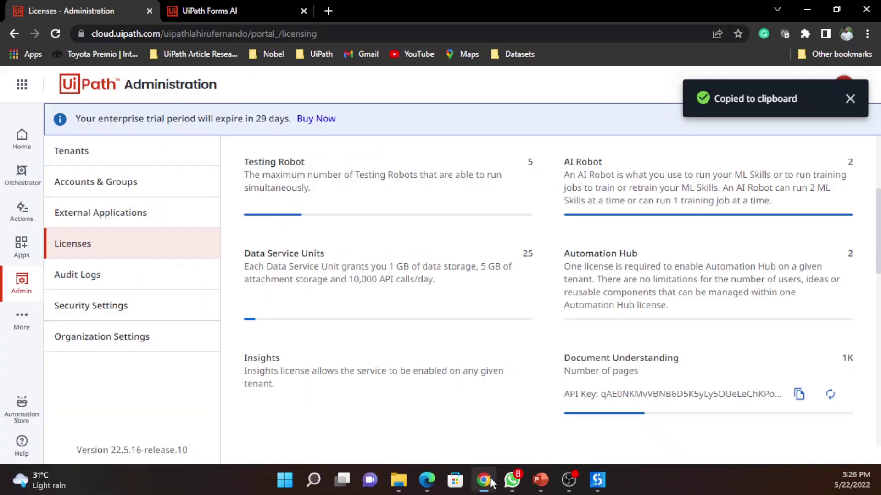
# Copy the Document Understanding API key from the Automation Cloud licenses page and enter it as the Machine Learning Extractor's ApiKey in UiPath Studio.
pyautogui.click(484, 479)
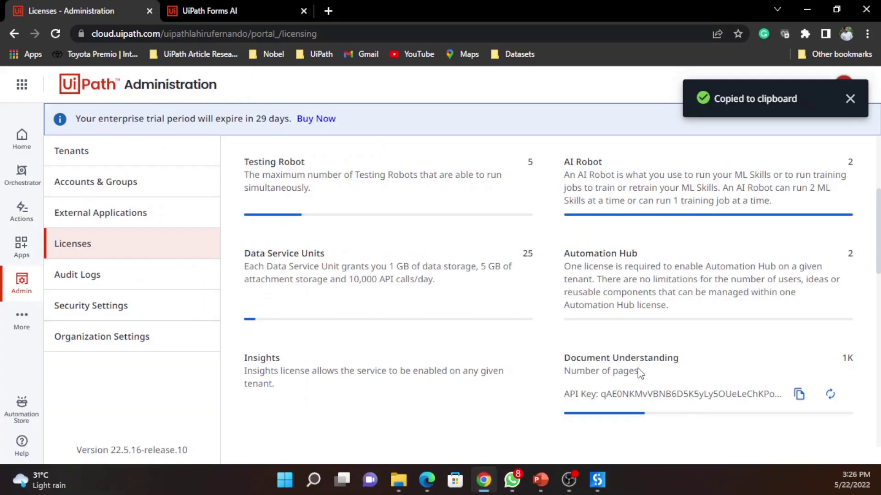
pyautogui.click(799, 395)
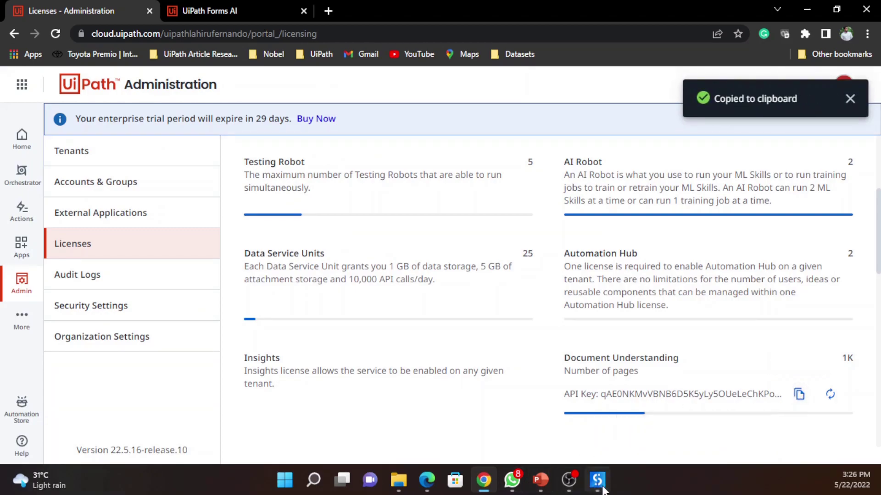
pyautogui.click(597, 480)
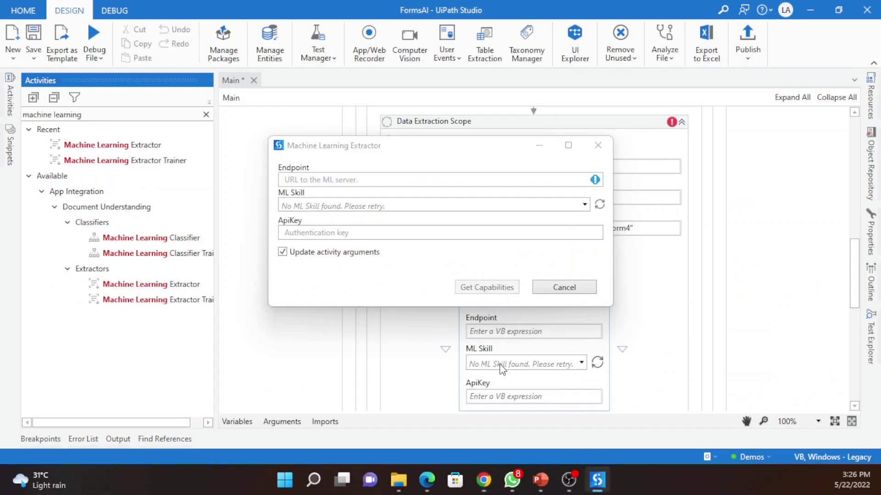
pyautogui.click(400, 236)
pyautogui.write('"')
pyautogui.press('BackSpace')
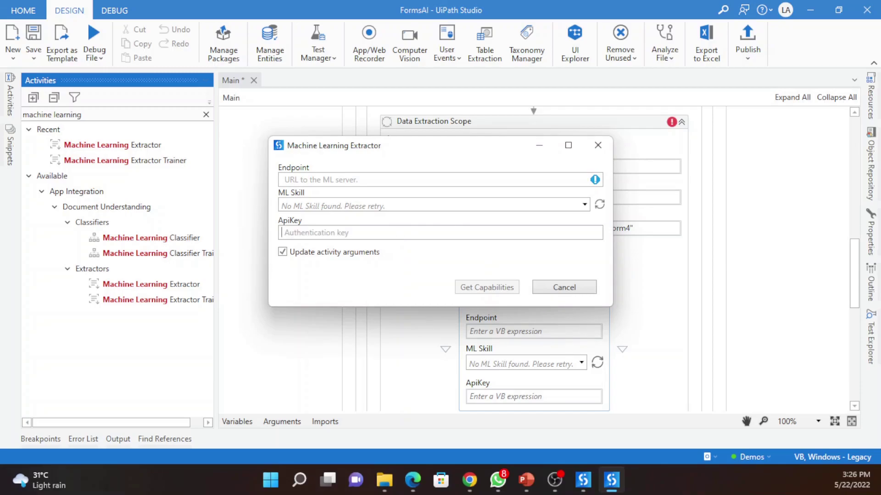
pyautogui.hotkey('ctrl', 'v')
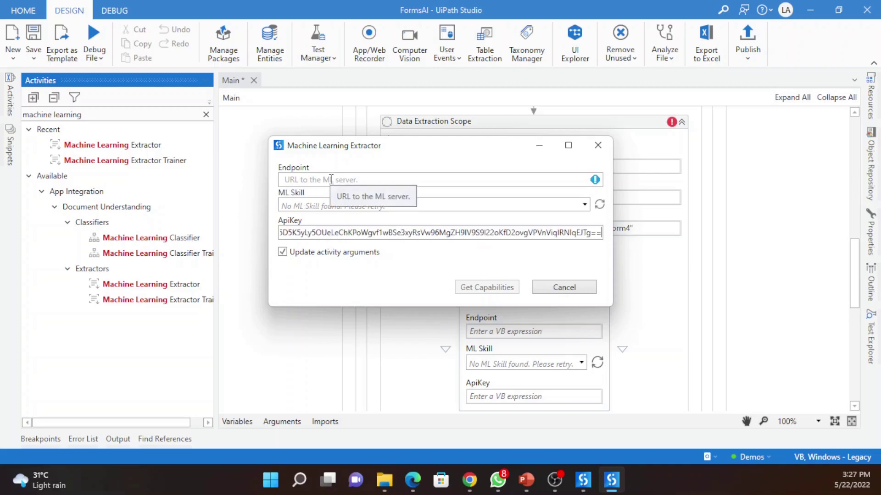
# Switch to Automation Cloud and copy the URL of Form-4-Extractor from the extractors of the Investor Analysis project in Document Understanding.
pyautogui.click(469, 479)
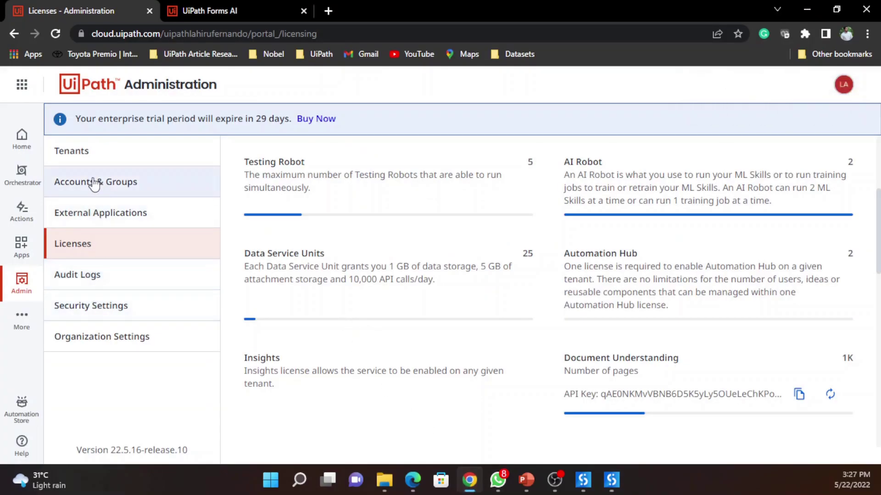
pyautogui.click(22, 321)
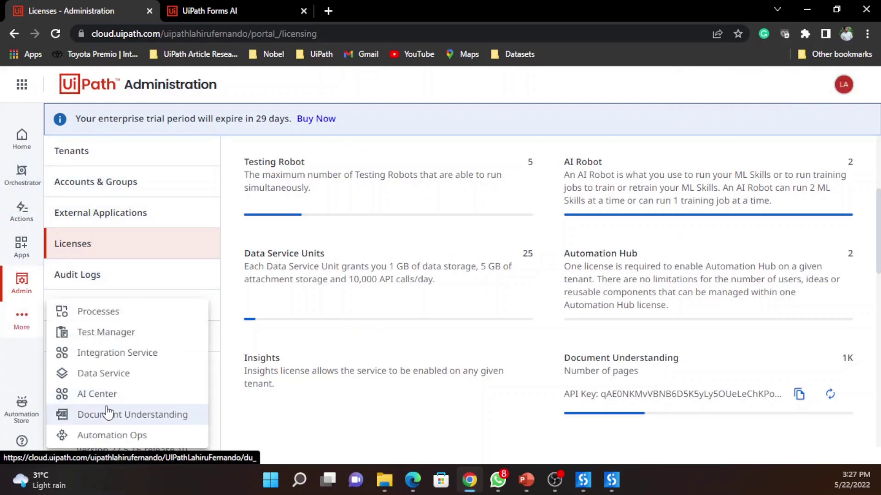
pyautogui.click(101, 412)
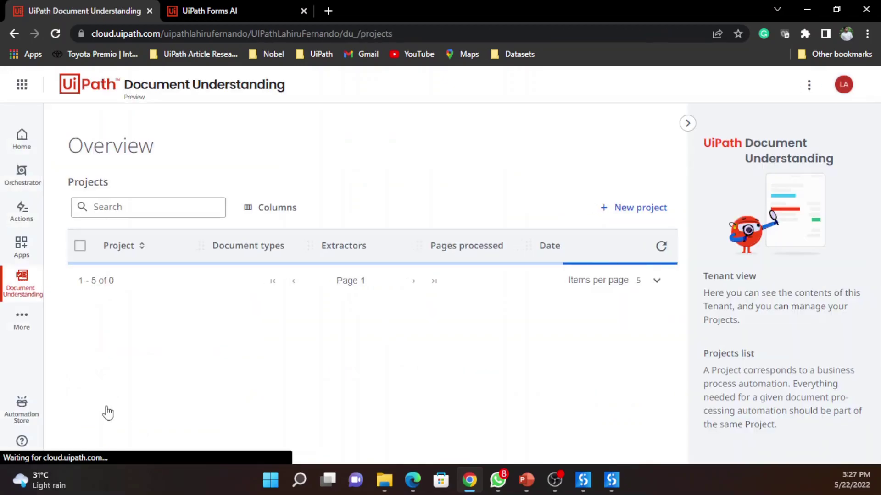
pyautogui.click(153, 277)
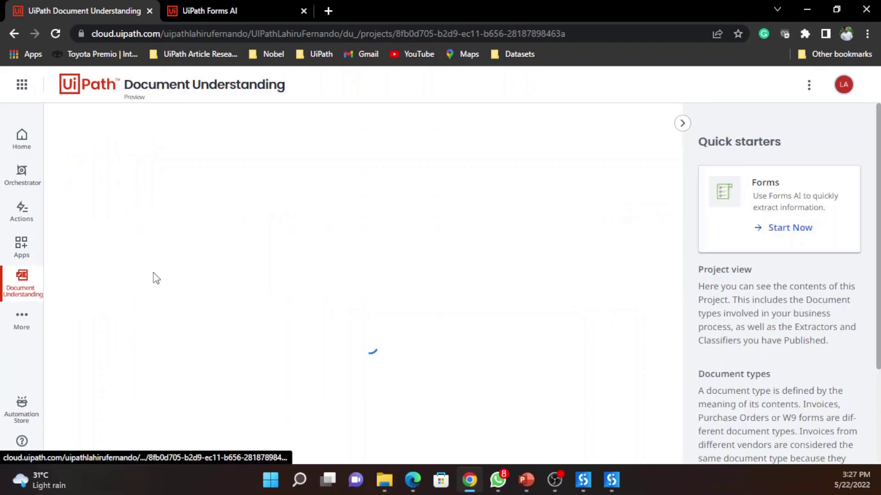
pyautogui.click(183, 212)
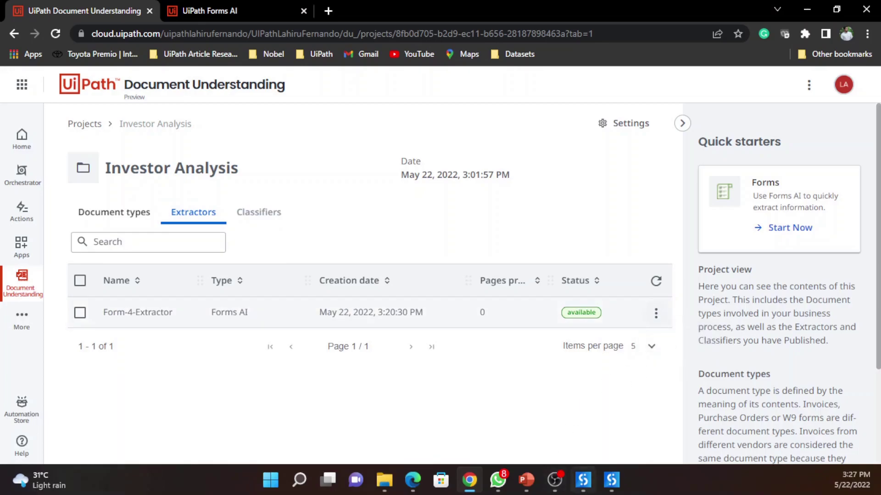
# Return to UiPath Studio, enter the copied Form-4-Extractor URL as the Machine Learning Extractor's endpoint and get its capabilities.
pyautogui.click(611, 479)
pyautogui.click(342, 182)
pyautogui.hotkey('ctrl', 'v')
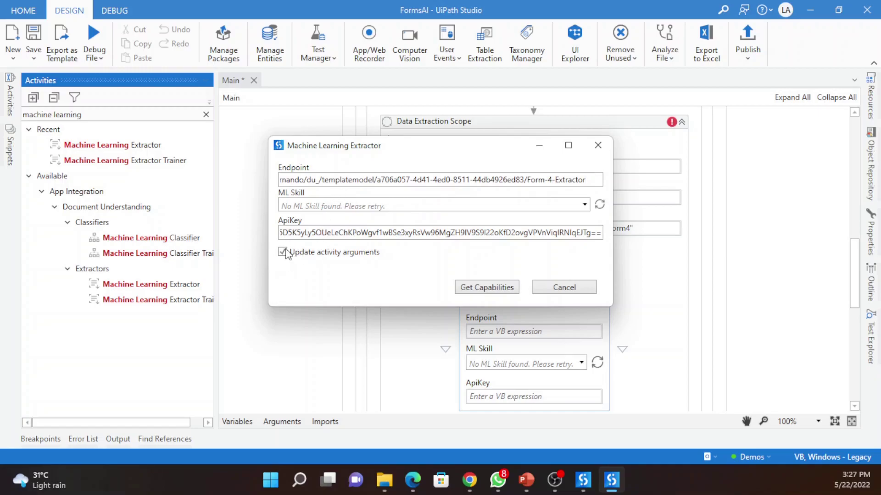
pyautogui.click(484, 289)
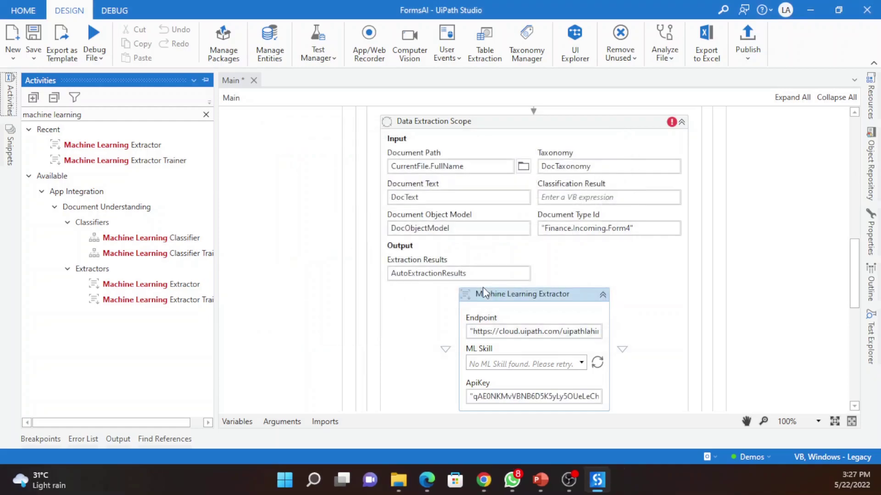
# Configure the extractors to map Form4's OMB Number to omb-number, Reporting Person to reporting-person, Issuer to issuer-name and Issue Date to date-of-earliest.
pyautogui.scroll(-2, 591, 234)
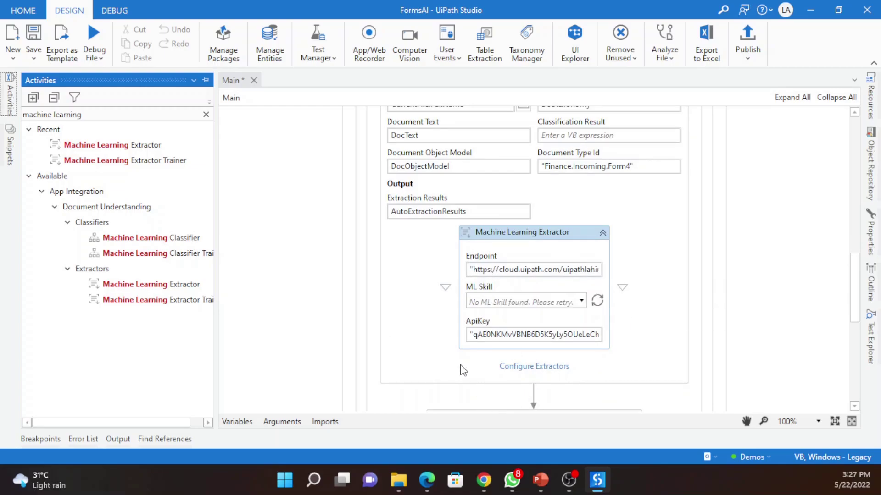
pyautogui.click(545, 367)
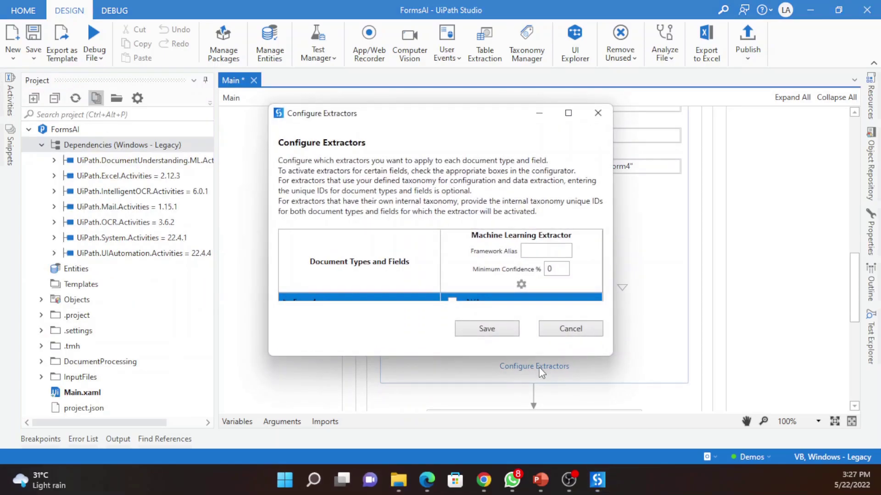
pyautogui.moveTo(533, 356); pyautogui.dragTo(533, 479)
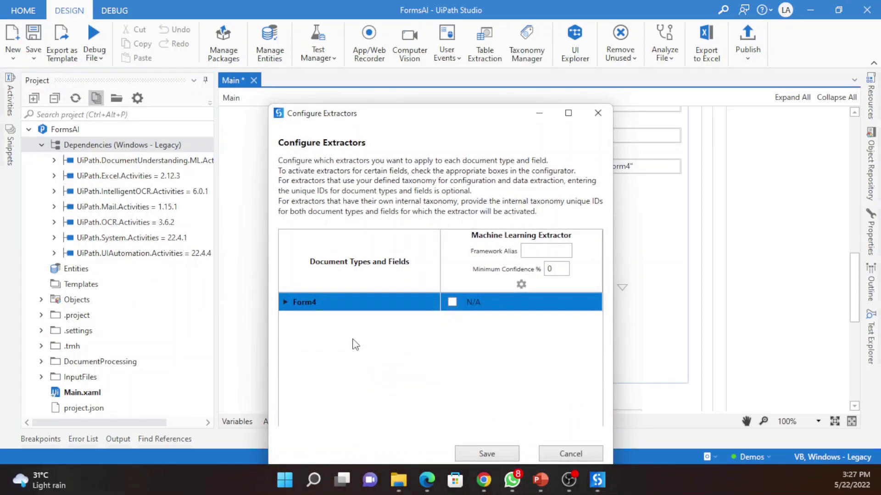
pyautogui.click(285, 302)
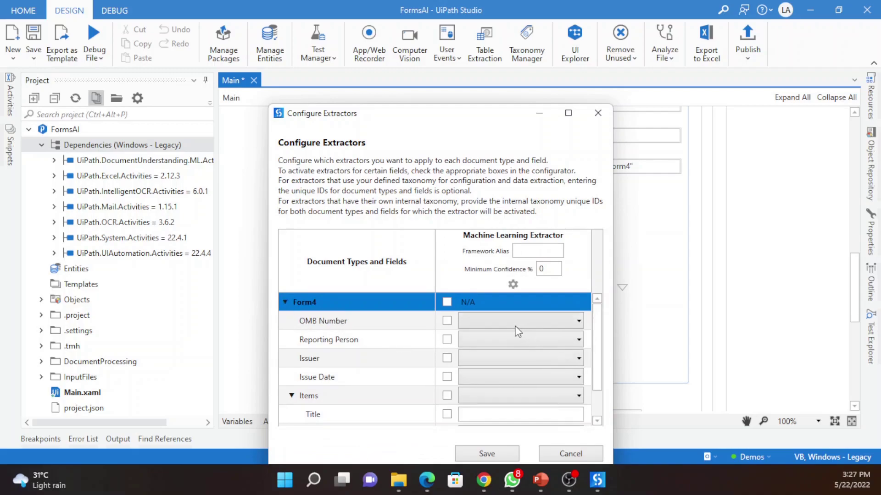
pyautogui.click(549, 321)
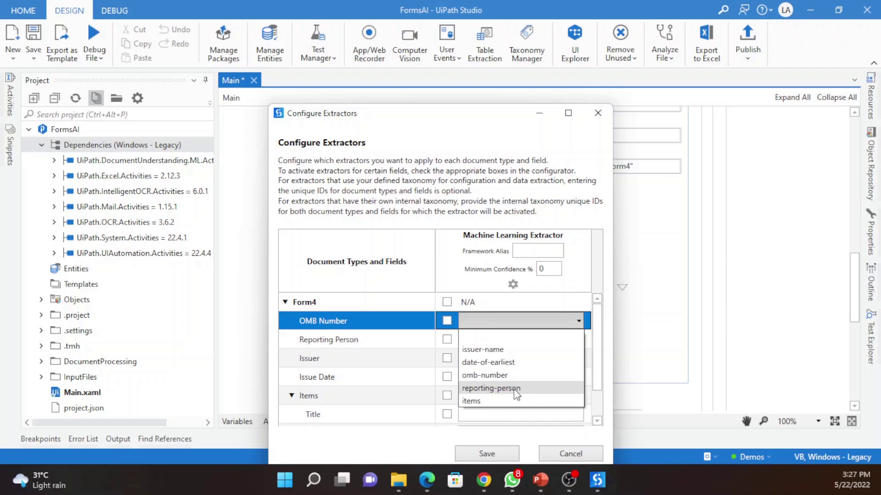
pyautogui.click(477, 376)
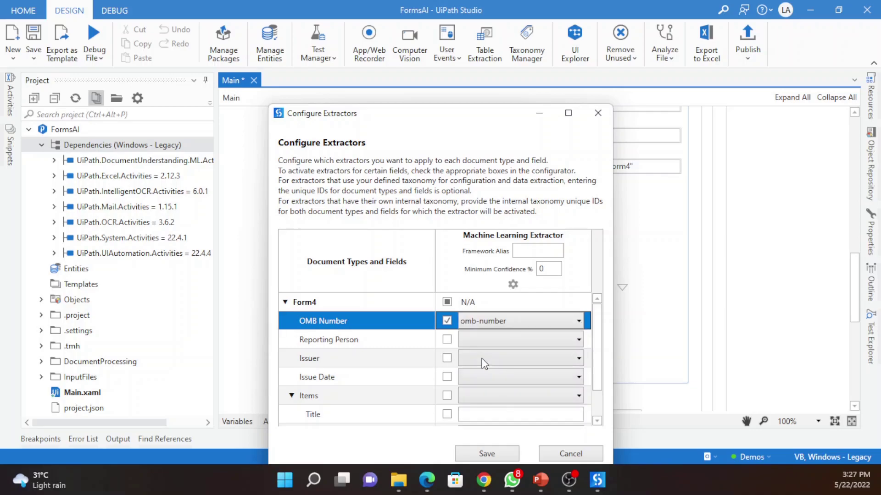
pyautogui.click(487, 341)
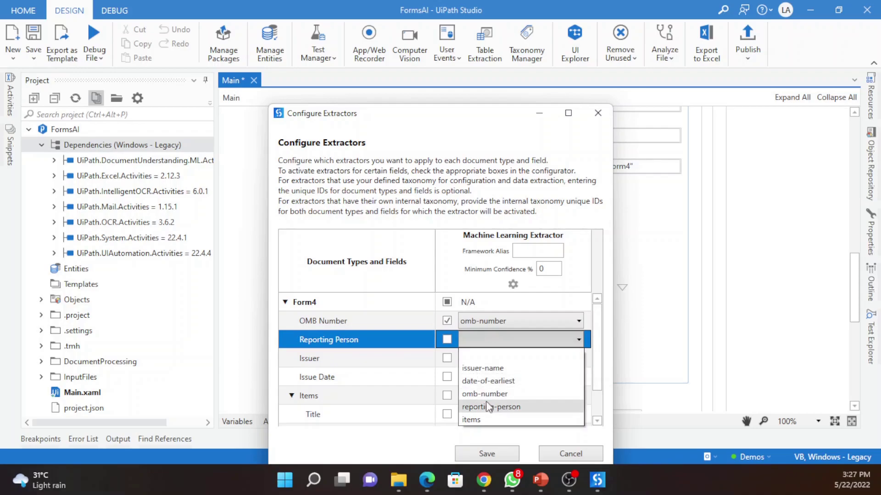
pyautogui.click(479, 407)
pyautogui.click(490, 360)
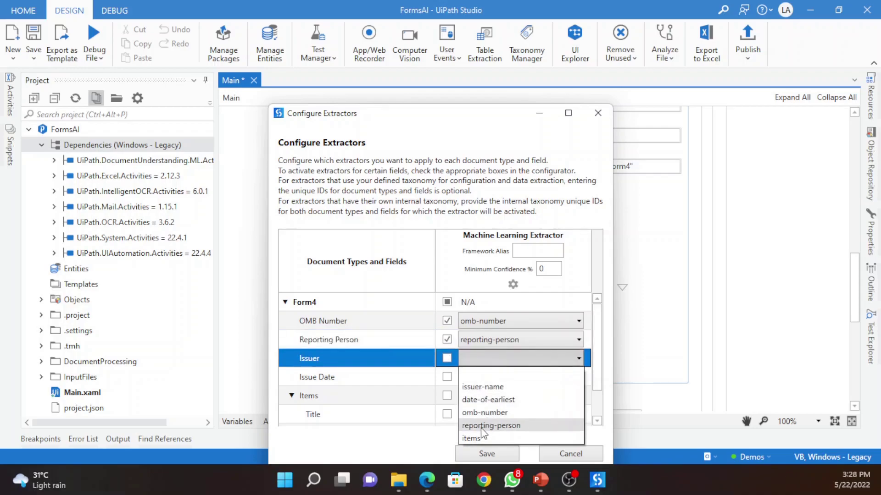
pyautogui.click(490, 390)
pyautogui.click(472, 377)
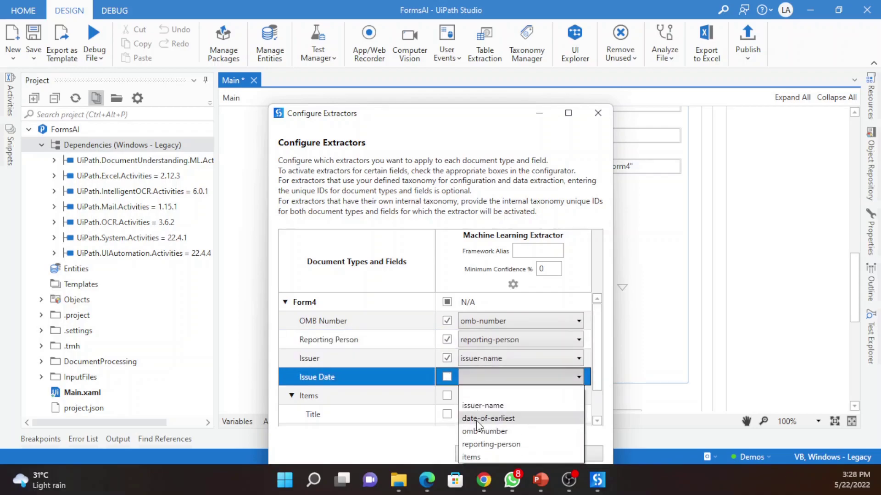
pyautogui.click(500, 419)
# Map the Items table to items, with its columns Title to title, Transaction Date to transaction-date and Amount to amount, and save the extractor configuration.
pyautogui.click(486, 398)
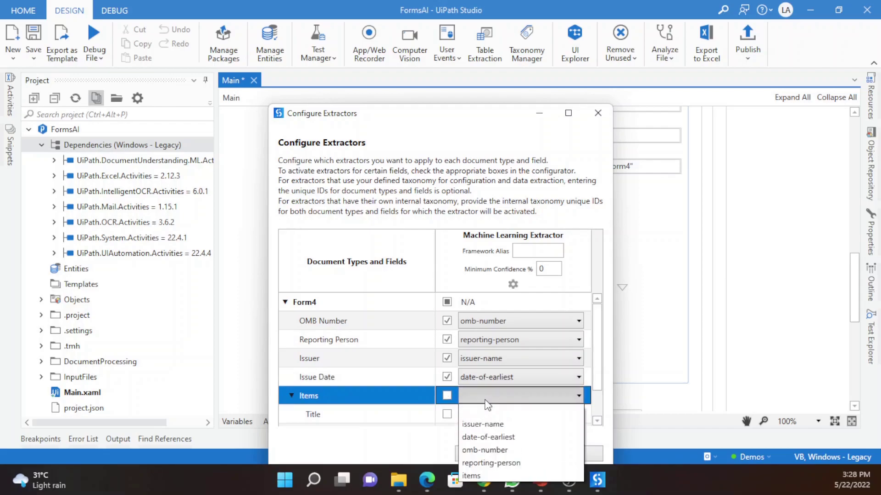
pyautogui.click(471, 467)
pyautogui.scroll(-1, 554, 337)
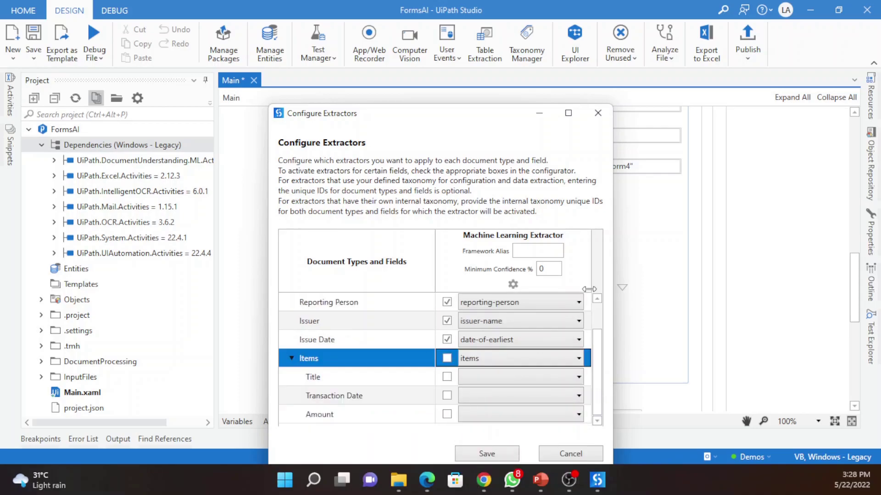
pyautogui.click(546, 381)
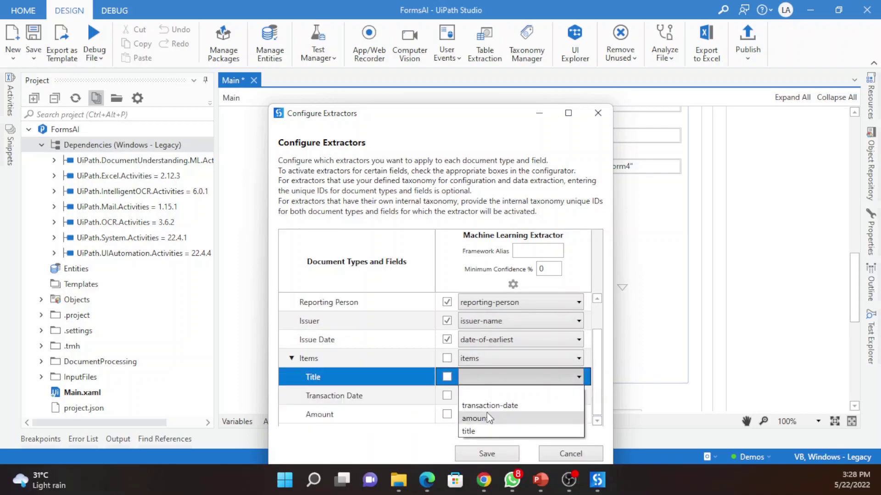
pyautogui.click(487, 428)
pyautogui.click(502, 397)
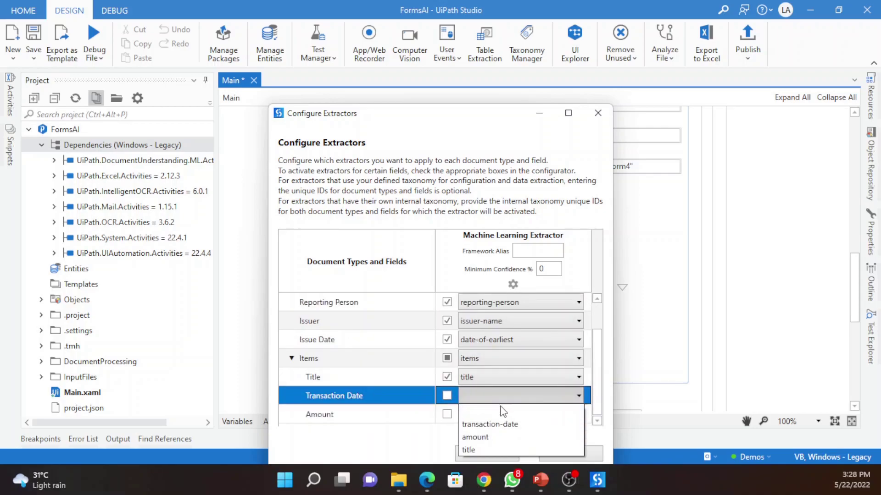
pyautogui.click(492, 424)
pyautogui.click(488, 415)
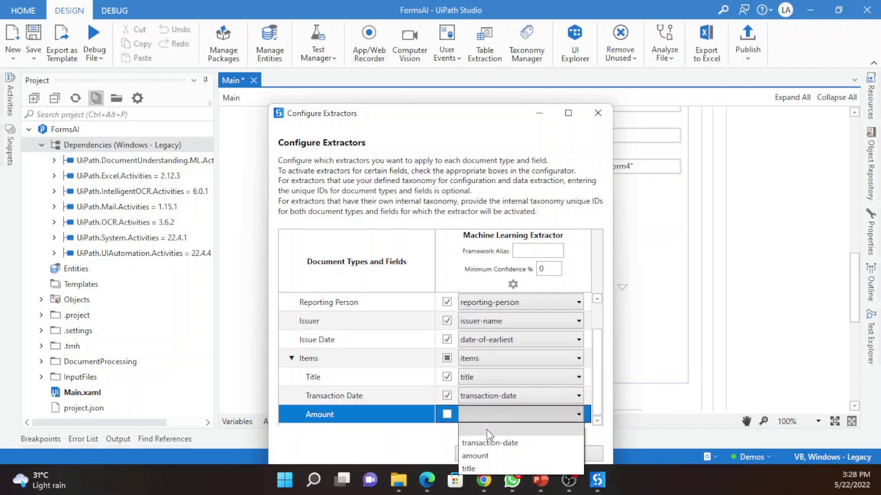
pyautogui.click(470, 453)
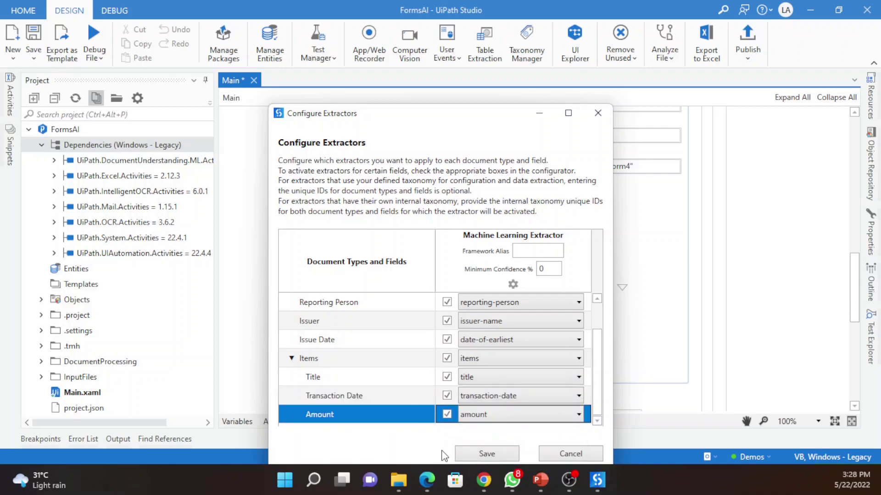
pyautogui.click(467, 457)
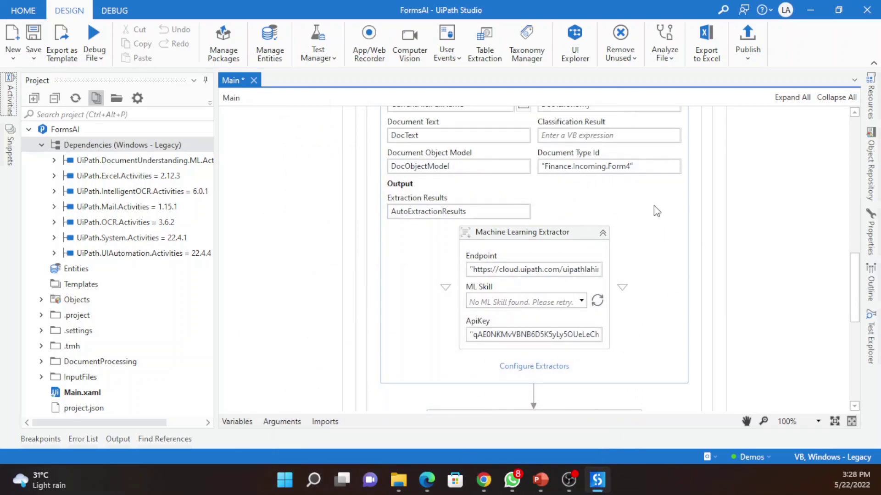
# Examine the inputs and outputs of the Present Validation Station activity and compare them with the Data Extraction Scope.
pyautogui.scroll(-5, 655, 211)
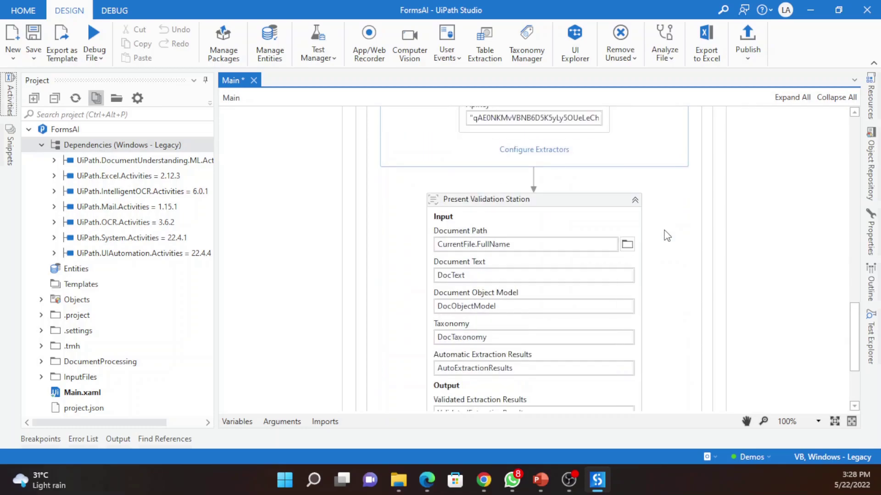
pyautogui.scroll(-1, 661, 243)
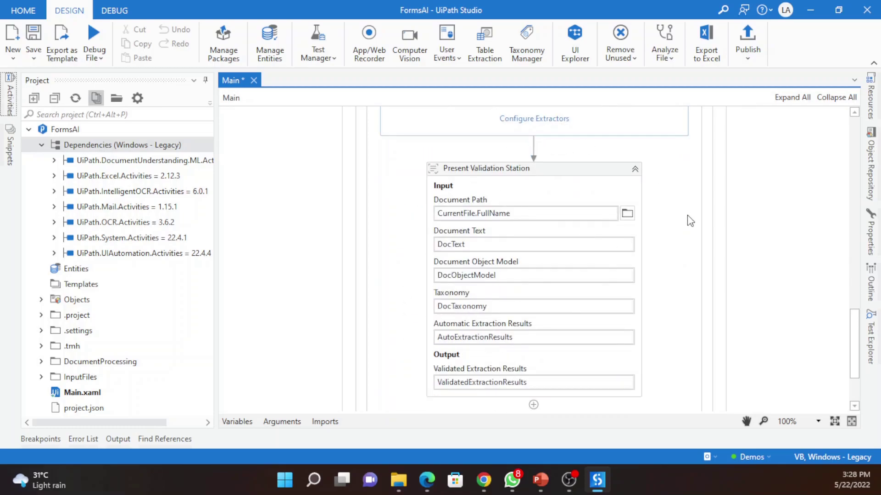
pyautogui.scroll(-1, 676, 367)
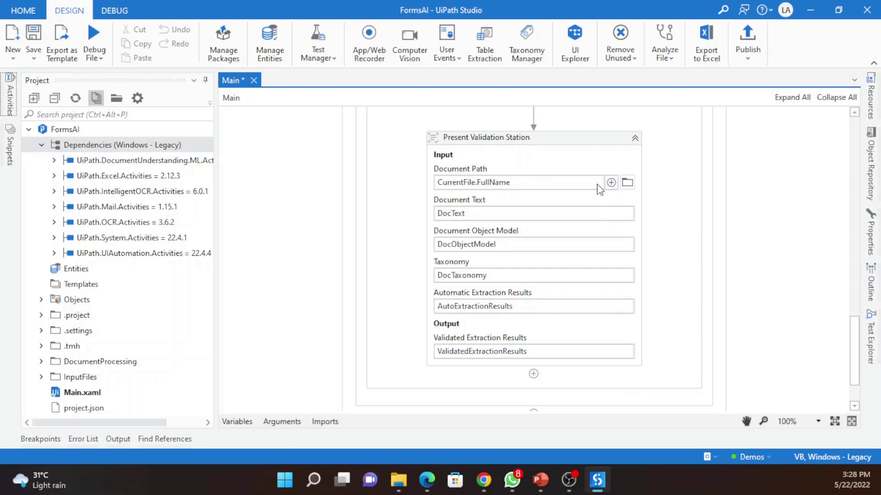
pyautogui.scroll(1, 655, 334)
pyautogui.scroll(2, 654, 334)
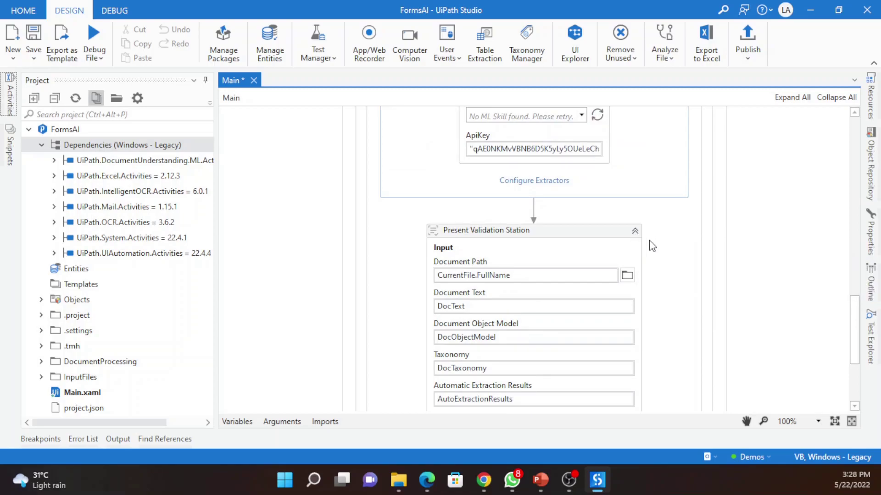
pyautogui.scroll(-1, 637, 261)
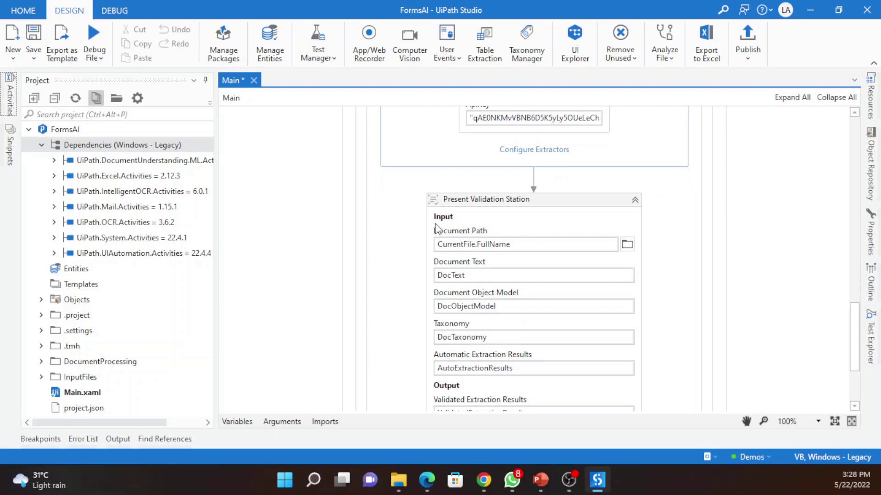
pyautogui.scroll(-1, 650, 276)
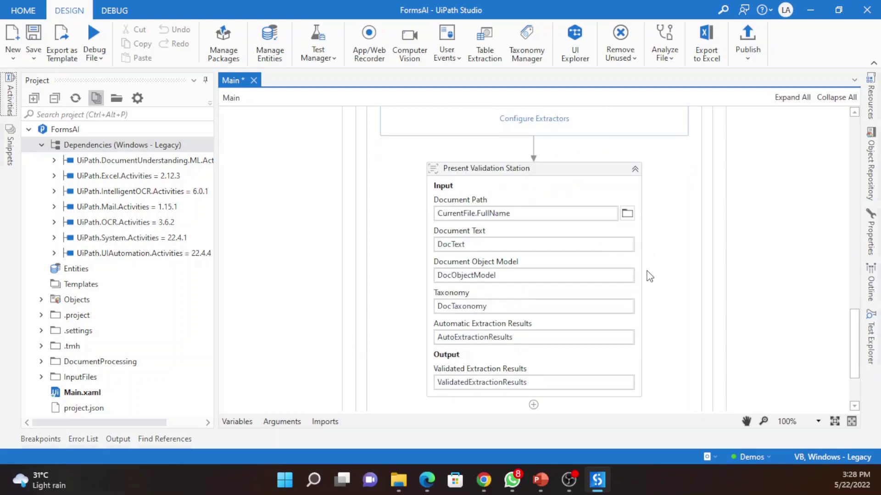
pyautogui.scroll(8, 648, 274)
pyautogui.scroll(2, 623, 280)
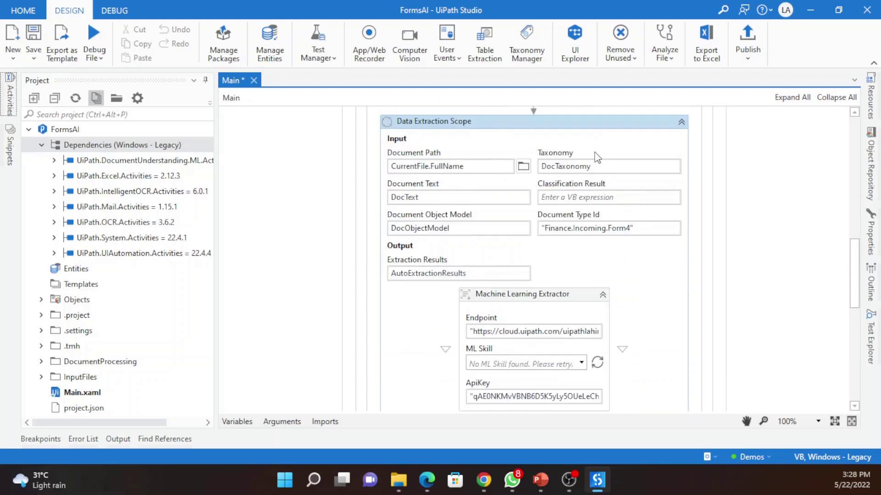
pyautogui.scroll(-9, 573, 257)
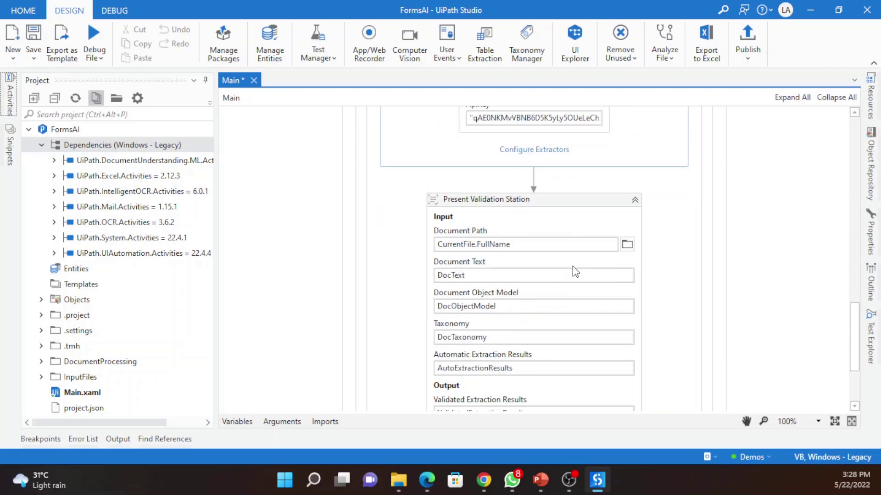
pyautogui.scroll(-1, 575, 272)
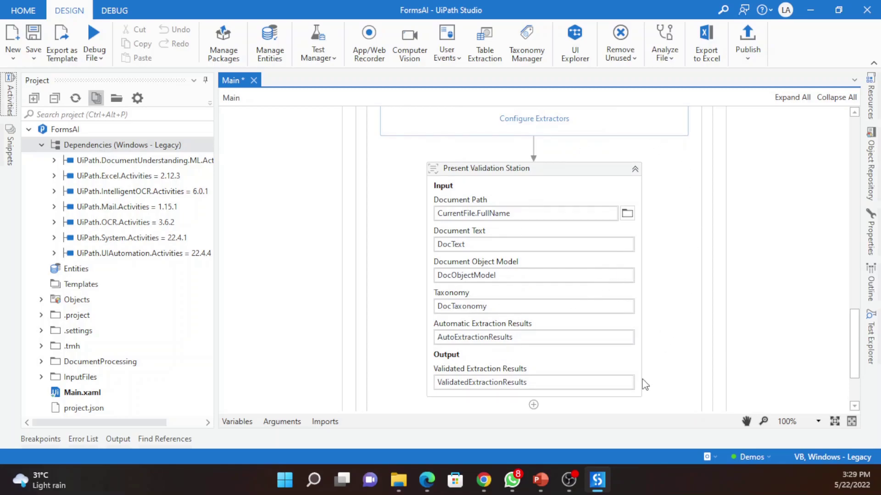
pyautogui.scroll(2, 628, 368)
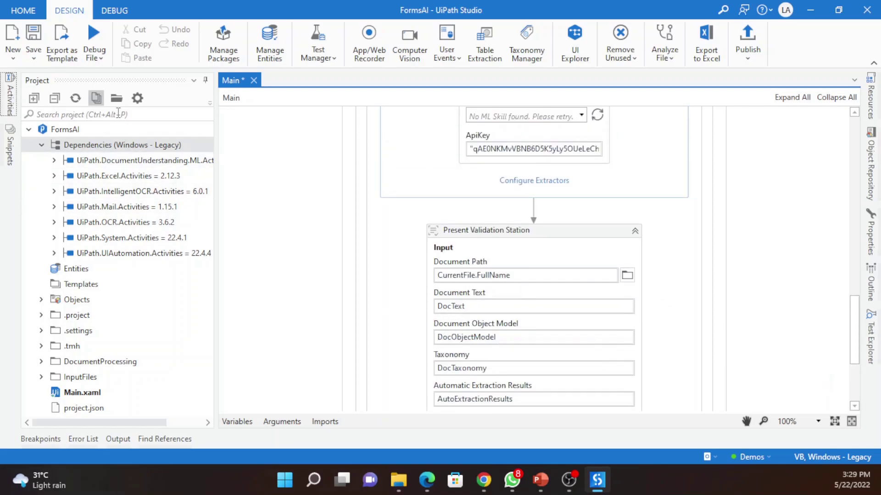
# Run the workflow in debug mode and replace the extracted OMB Number of the first form with 3235-0287 from the document.
pyautogui.click(98, 44)
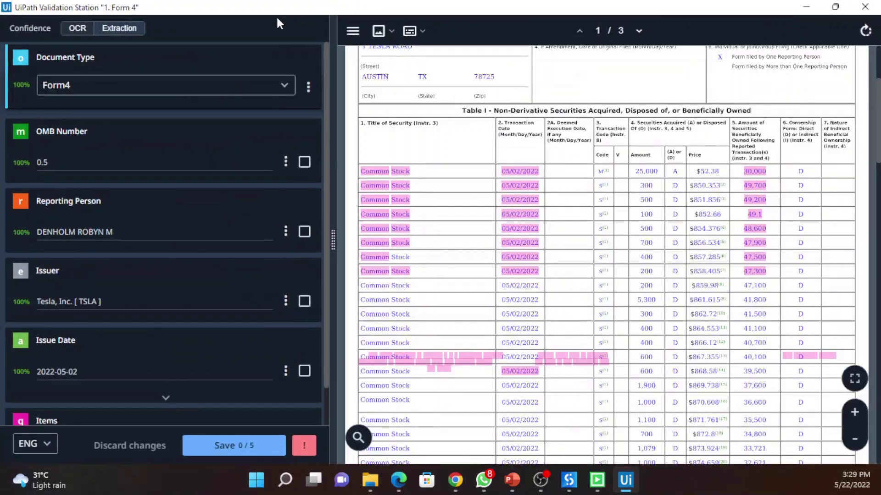
pyautogui.scroll(3, 459, 337)
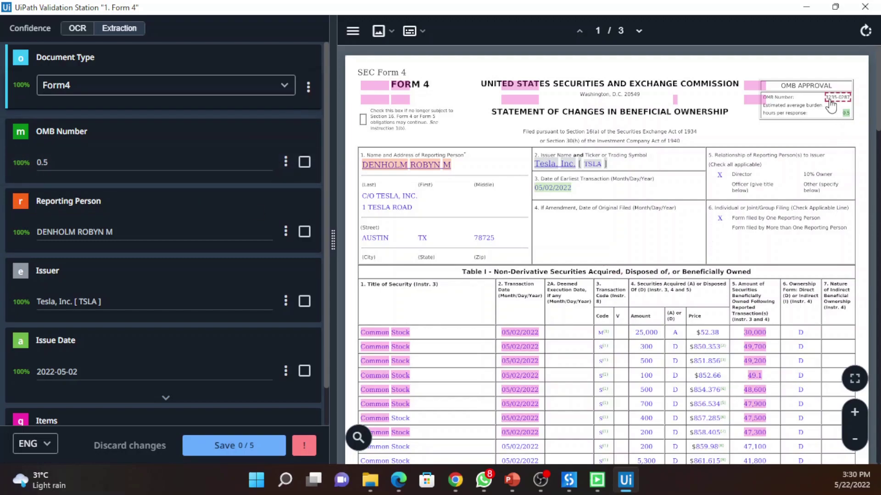
pyautogui.click(285, 161)
pyautogui.click(215, 182)
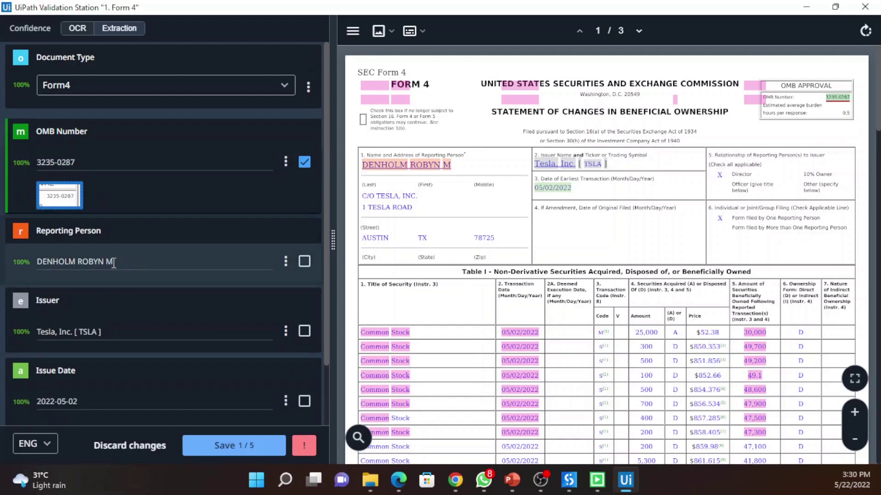
# Check the extracted Issue Date and review the rows of the Items table against the first form.
pyautogui.scroll(-3, 118, 331)
pyautogui.click(108, 333)
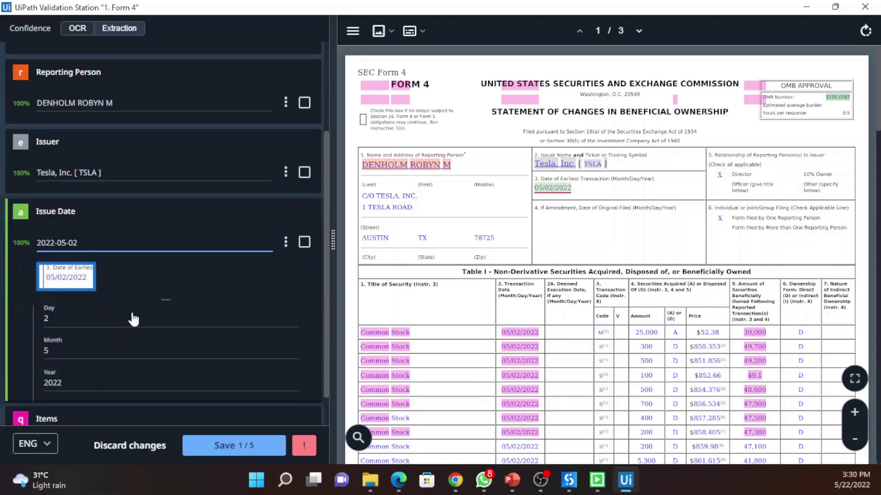
pyautogui.scroll(-1, 137, 312)
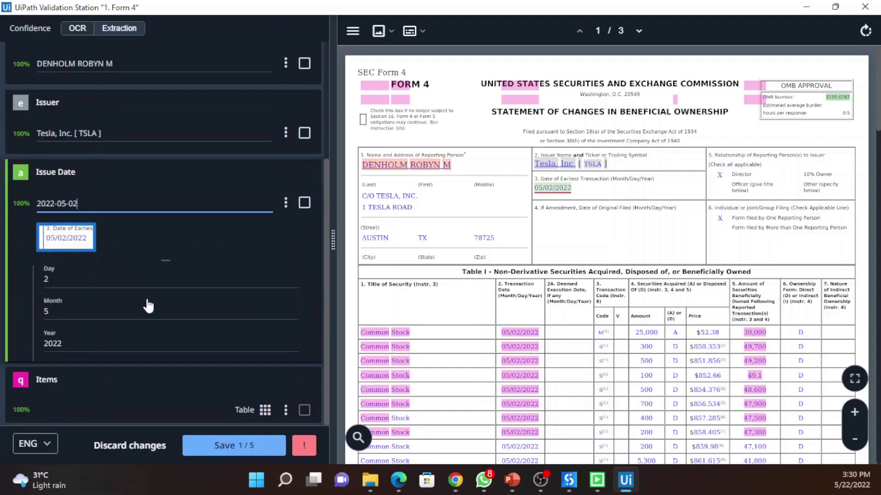
pyautogui.click(259, 410)
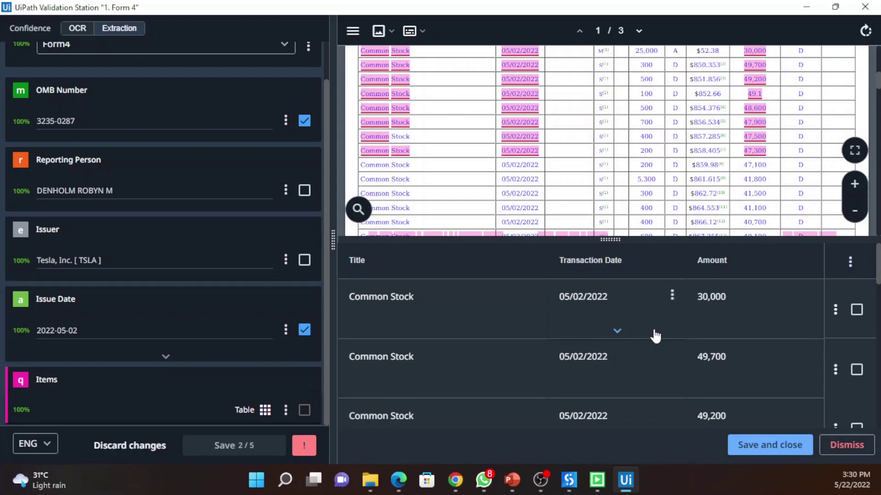
pyautogui.scroll(-1, 515, 353)
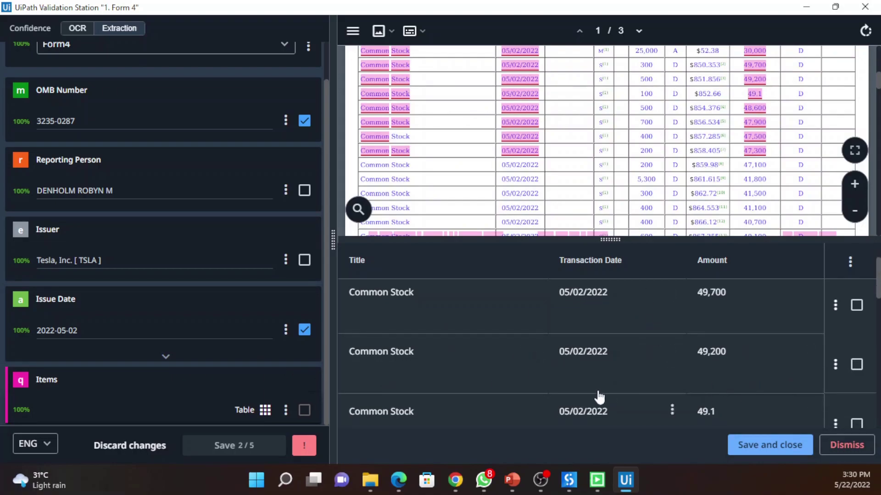
pyautogui.scroll(-2, 667, 365)
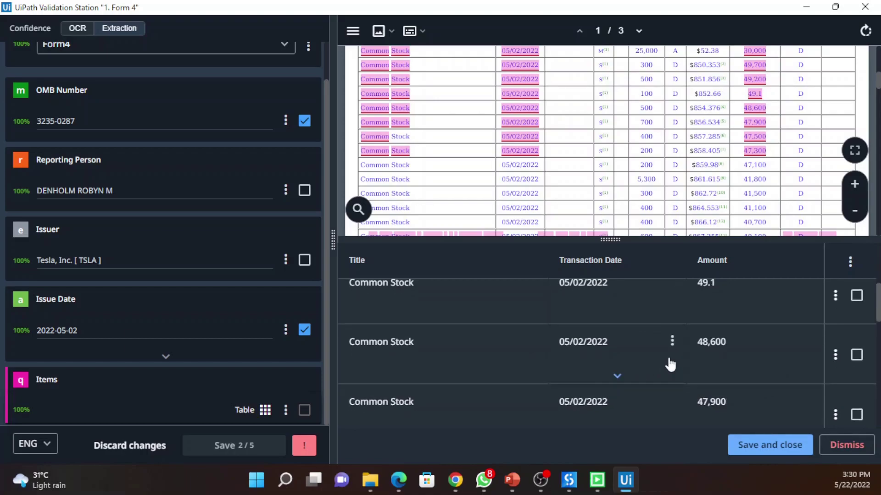
pyautogui.scroll(-2, 714, 397)
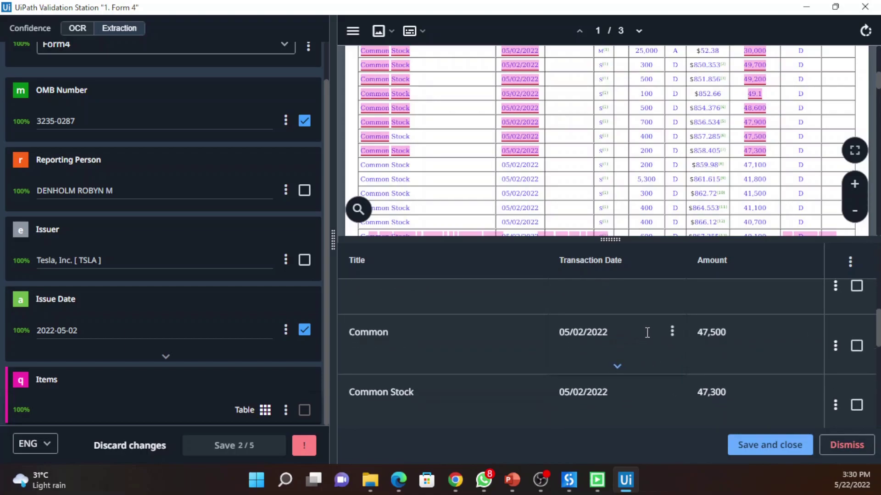
pyautogui.scroll(-1, 585, 323)
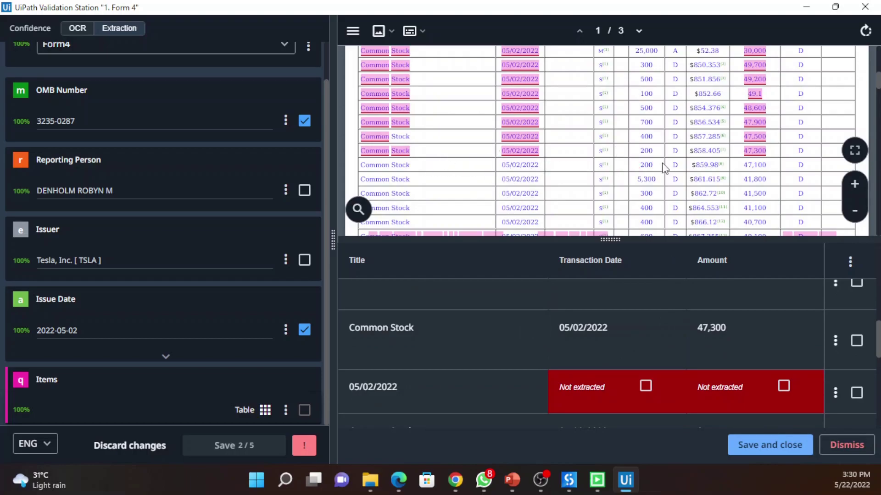
pyautogui.scroll(-1, 569, 363)
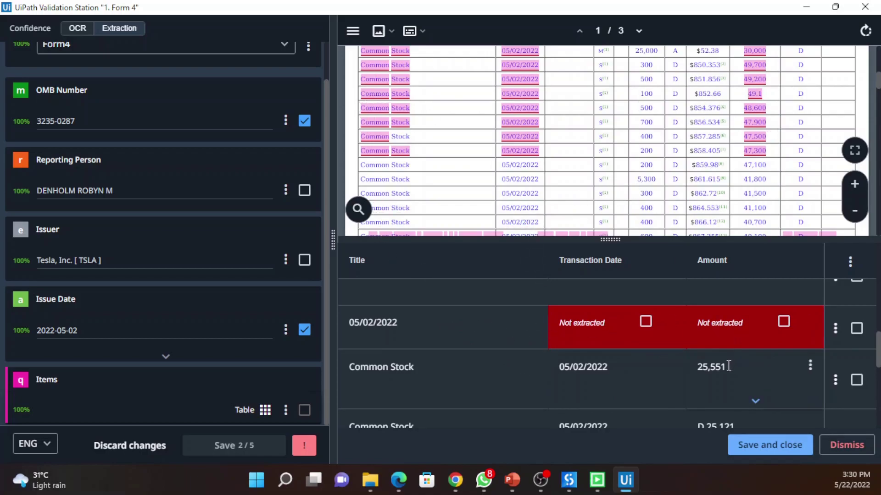
# Save the Items table despite its missing cells and save the validated results of the first form.
pyautogui.click(766, 445)
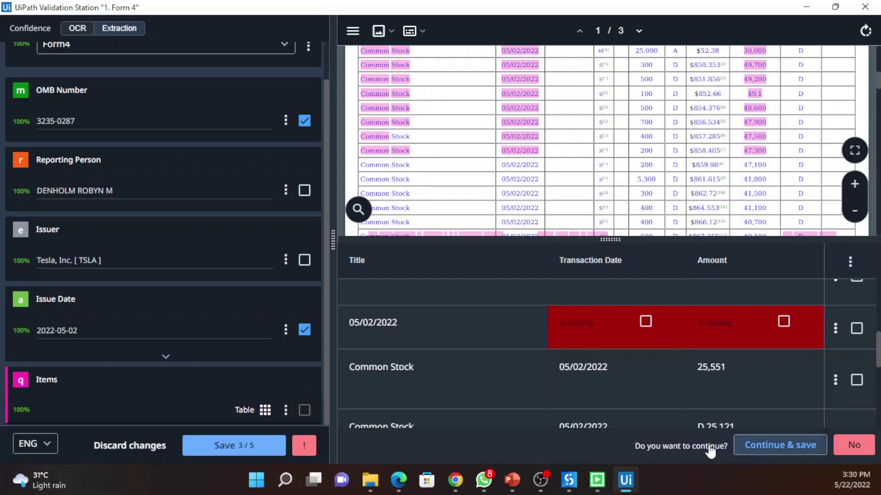
pyautogui.click(757, 446)
pyautogui.click(230, 447)
pyautogui.click(222, 443)
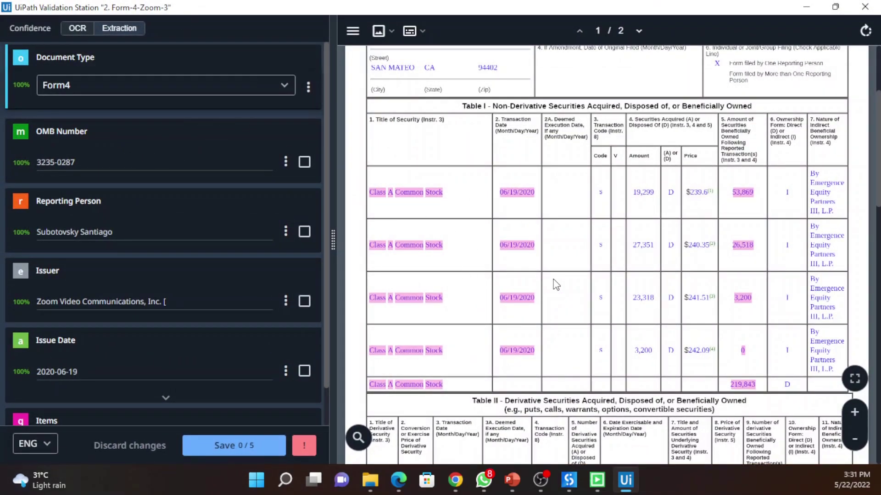
# Review the extracted fields and Items table rows of Form-4-Zoom-3 against the document.
pyautogui.scroll(4, 596, 286)
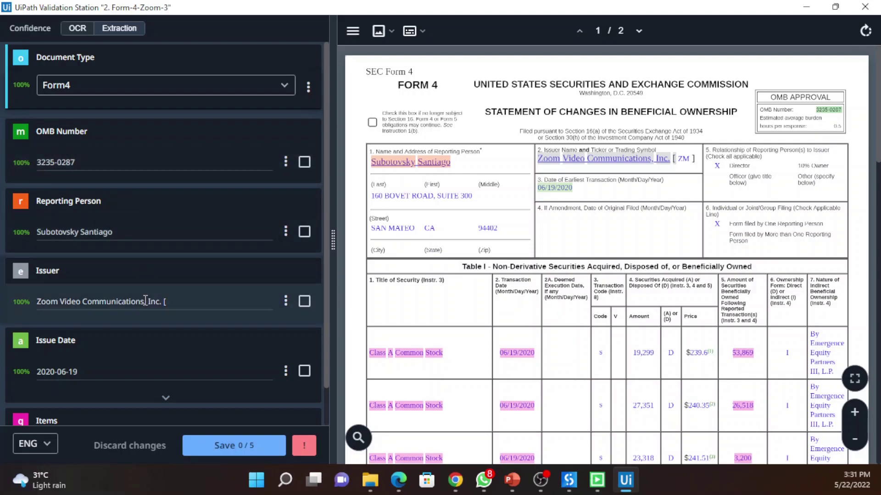
pyautogui.scroll(-1, 133, 394)
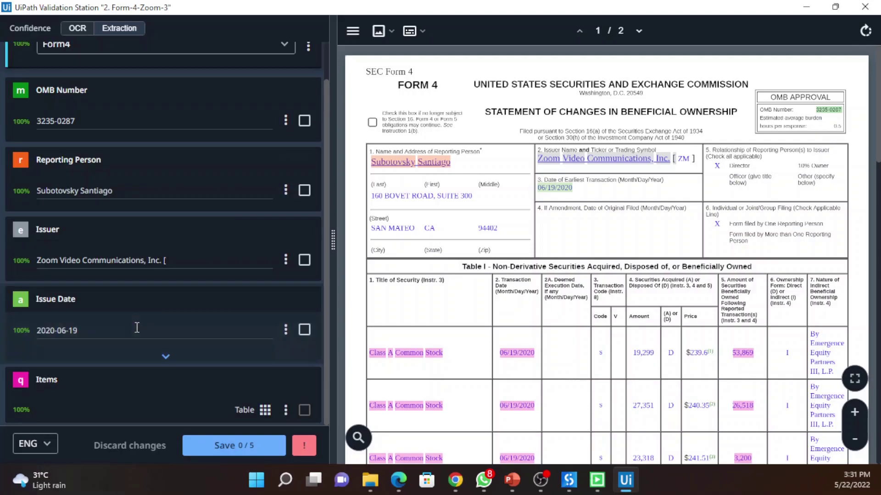
pyautogui.click(250, 415)
pyautogui.scroll(-1, 679, 348)
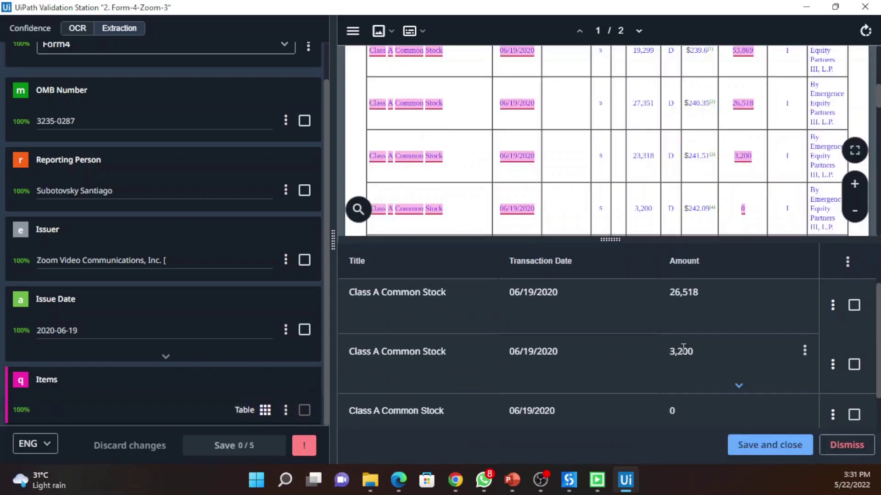
pyautogui.scroll(-2, 693, 353)
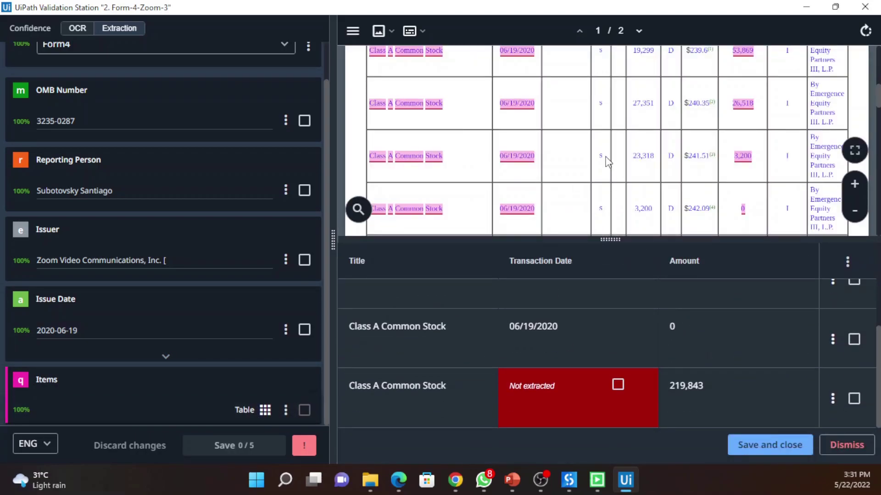
pyautogui.scroll(-1, 607, 156)
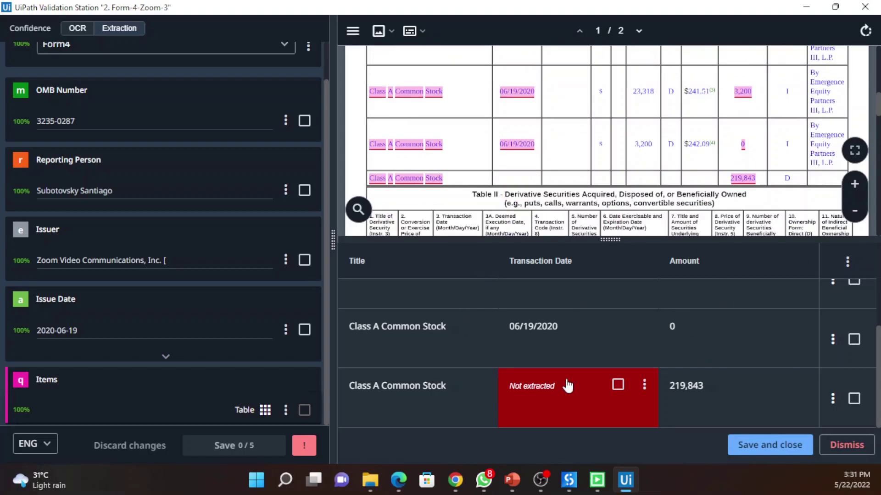
pyautogui.scroll(3, 684, 397)
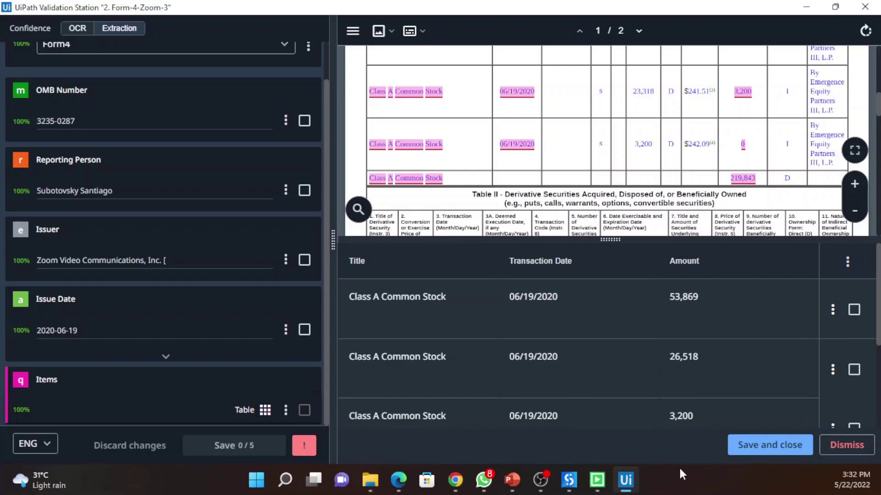
# Switch to UiPath Studio and stop the debug run.
pyautogui.click(569, 480)
pyautogui.click(54, 40)
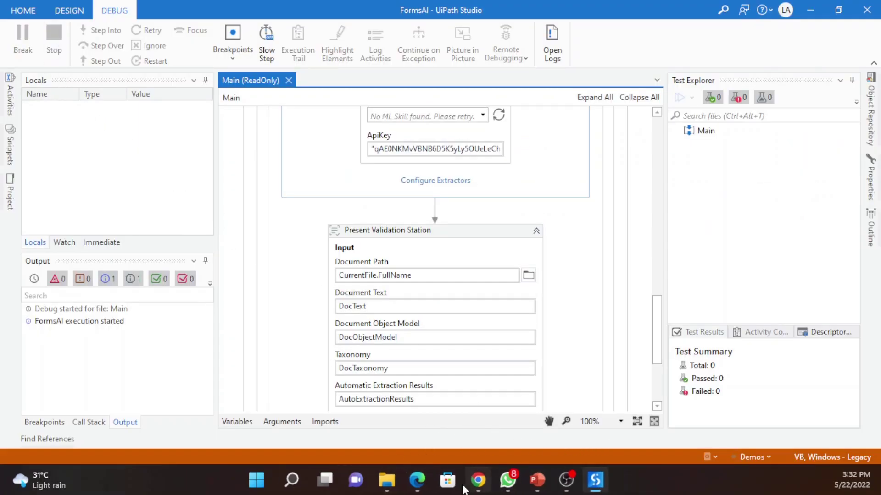
# Switch to Chrome, close the Forms AI page and show the document types of the Investor Analysis project.
pyautogui.moveTo(477, 487)
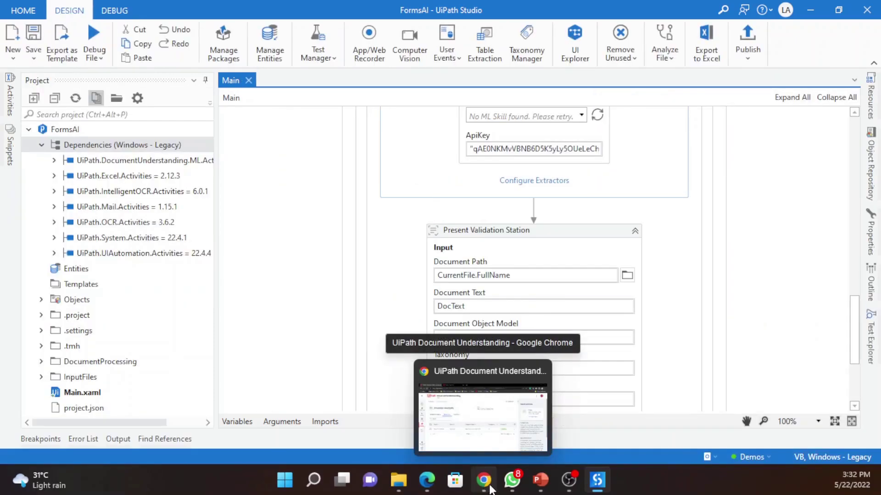
pyautogui.click(505, 435)
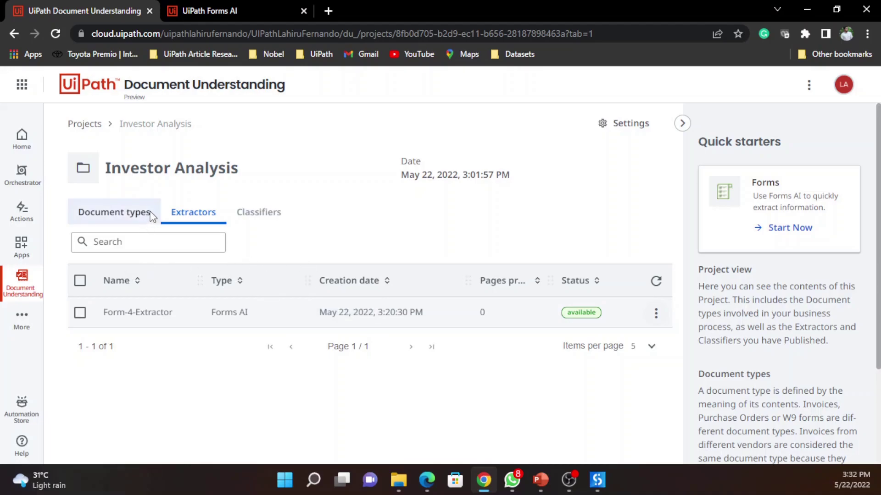
pyautogui.click(261, 6)
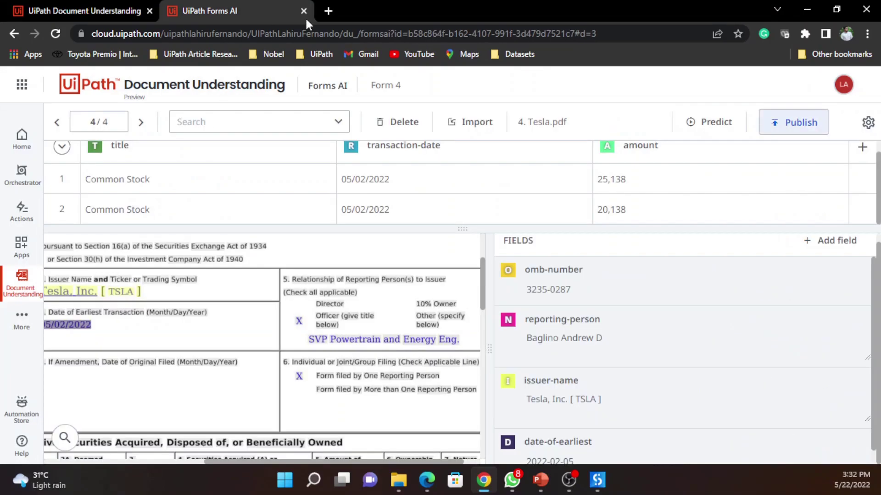
pyautogui.click(304, 14)
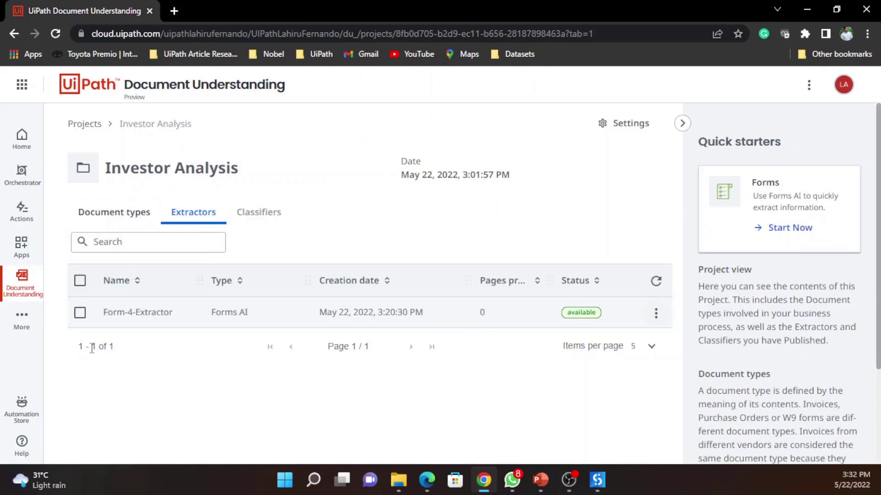
pyautogui.click(142, 215)
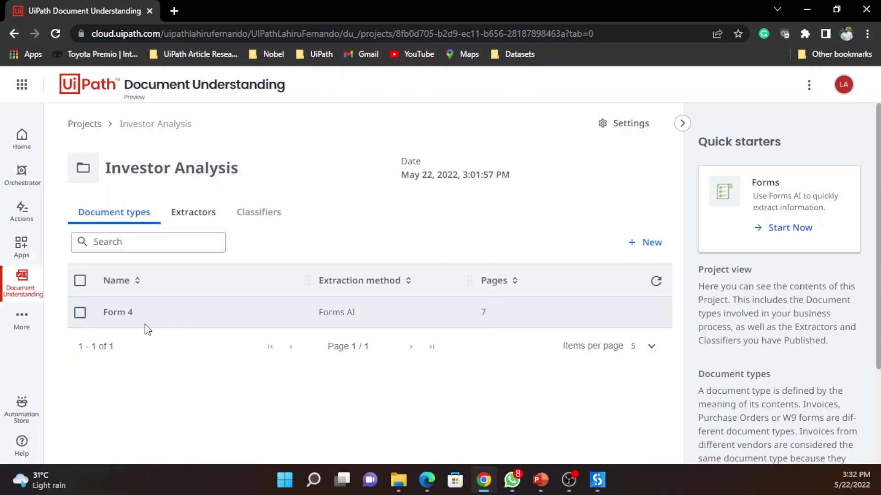
# Open the Form 4 document type in Forms AI and view its data import options without adding documents.
pyautogui.click(113, 315)
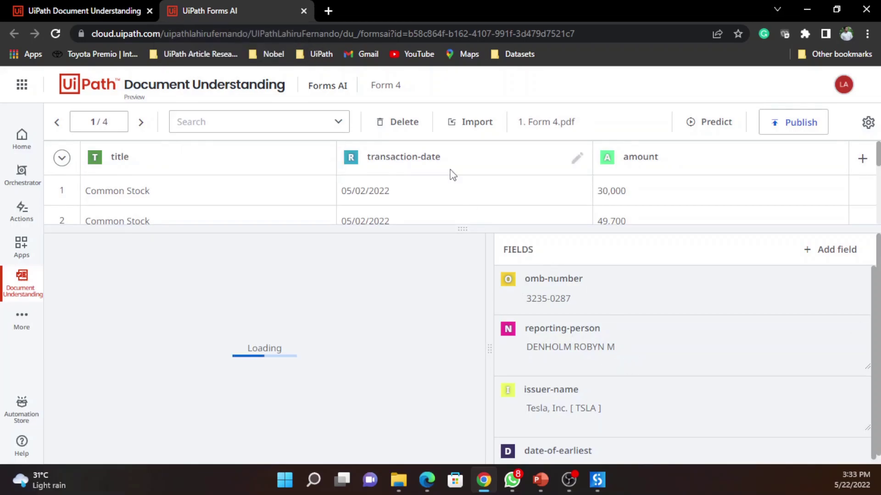
pyautogui.click(471, 127)
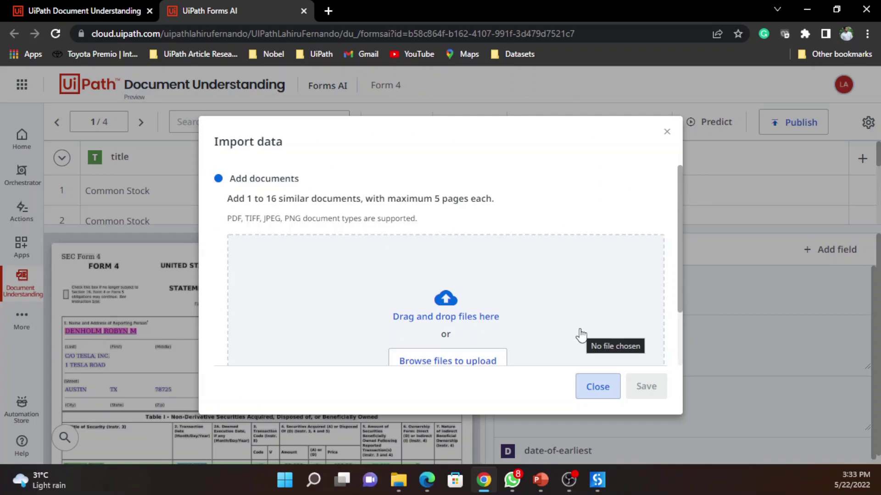
pyautogui.click(600, 389)
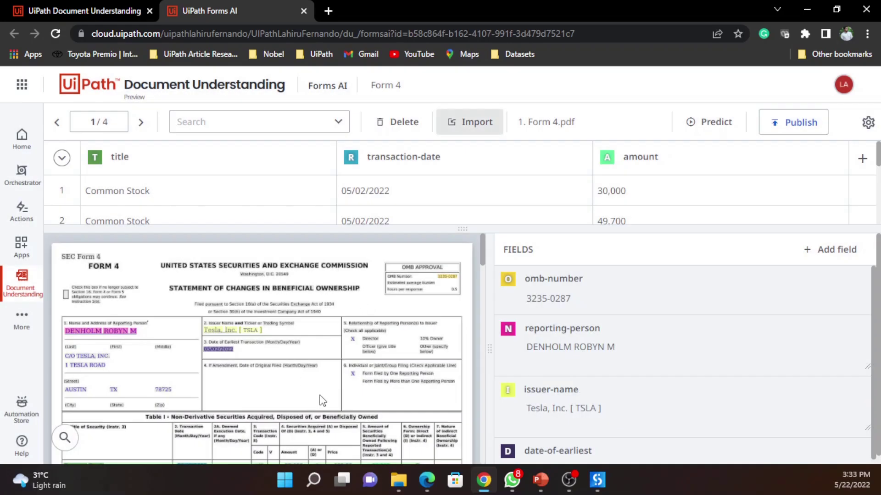
# Start publishing a new forms extractor, and delete the existing Form-4-Extractor from the Investor Analysis project's extractors.
pyautogui.click(810, 131)
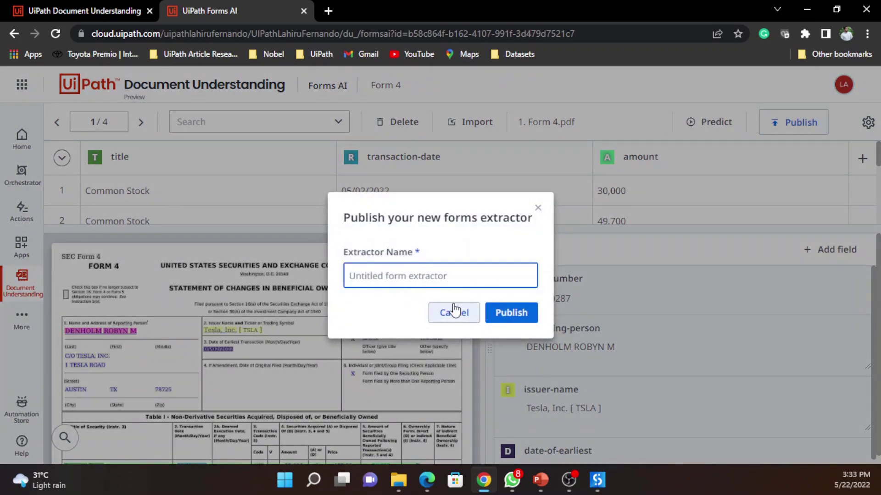
pyautogui.click(83, 10)
pyautogui.click(197, 212)
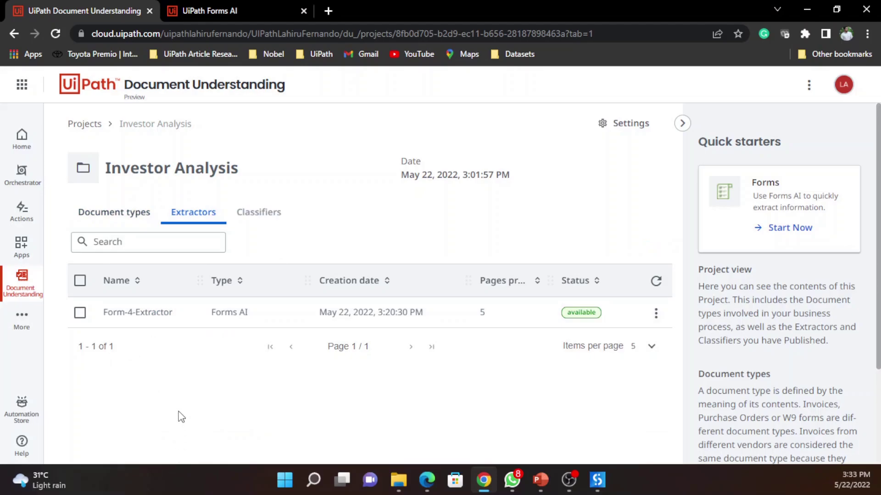
pyautogui.click(666, 318)
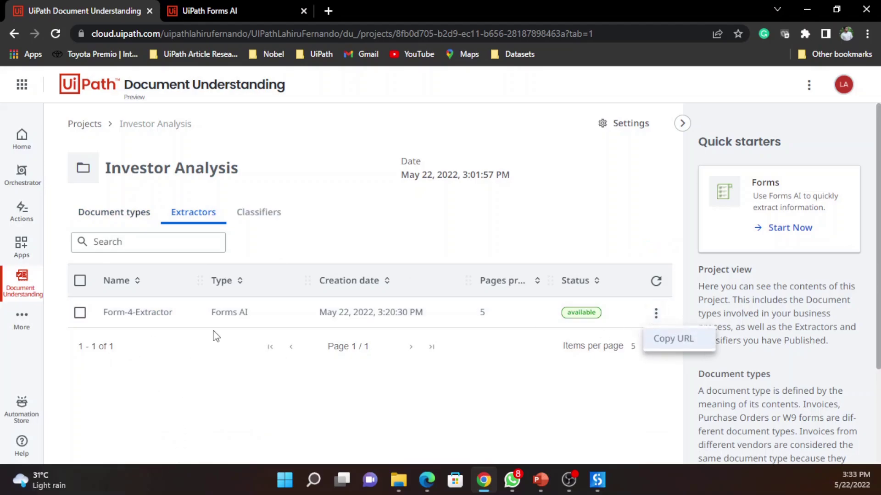
pyautogui.click(80, 317)
pyautogui.click(79, 316)
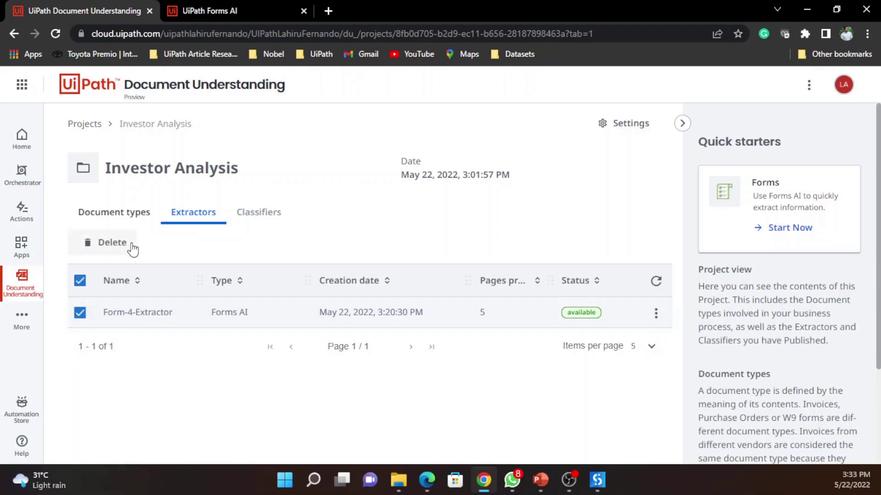
pyautogui.click(228, 10)
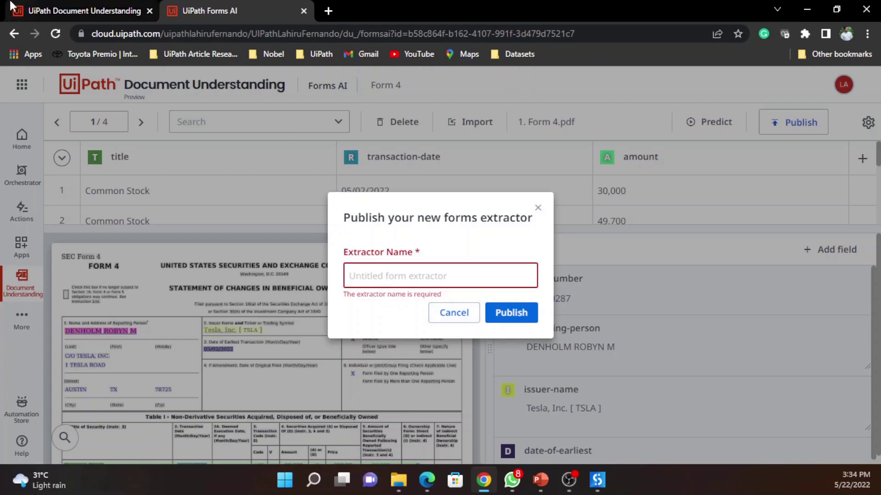
pyautogui.click(69, 10)
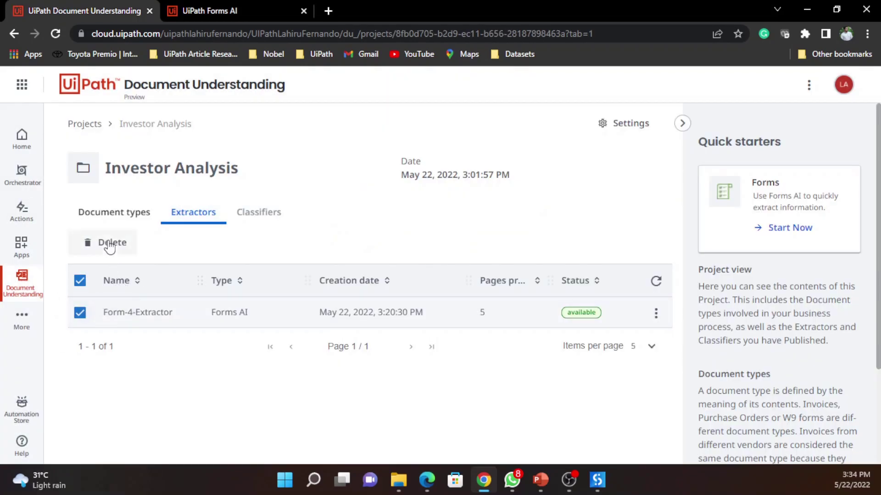
pyautogui.moveTo(176, 314); pyautogui.dragTo(103, 317)
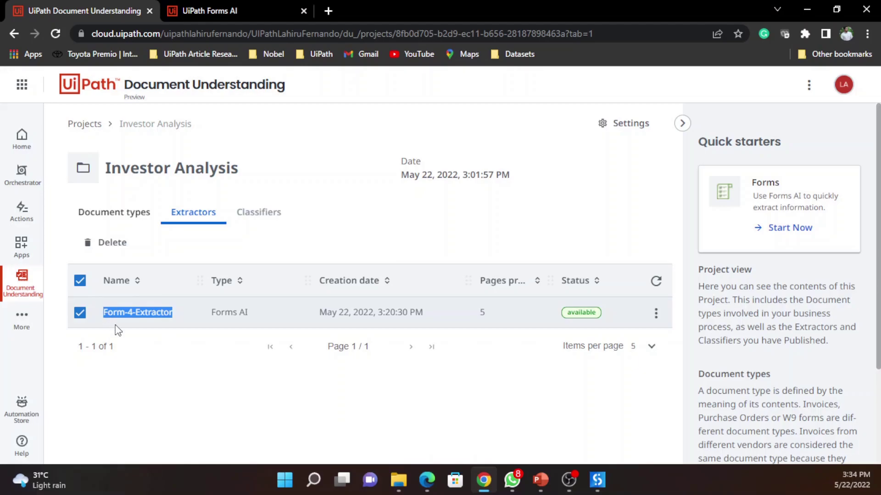
pyautogui.click(117, 251)
pyautogui.click(528, 308)
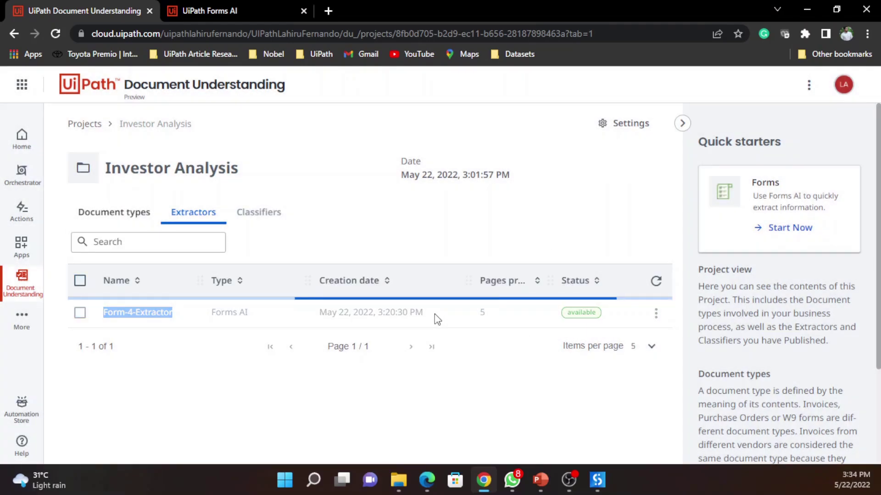
# Publish the Form 4 extractor under the name Form-4-Extractor and copy its endpoint.
pyautogui.click(209, 10)
pyautogui.write('Form 4 Extractor')
pyautogui.click(505, 313)
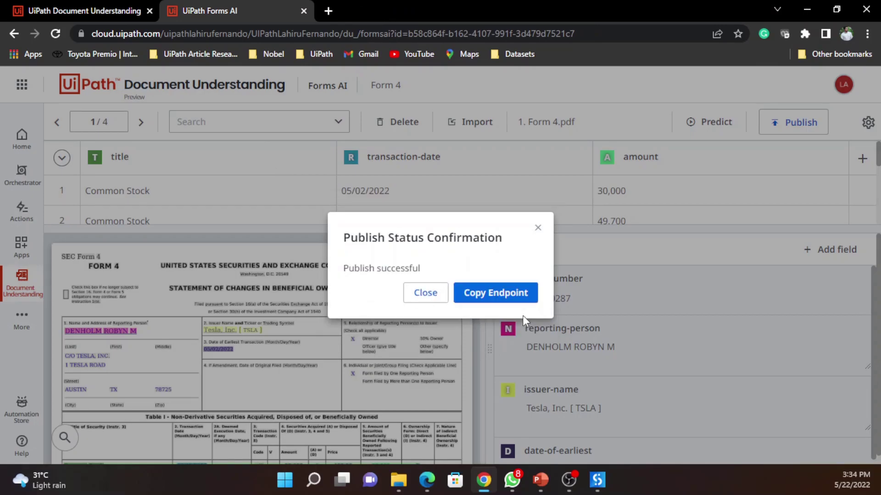
pyautogui.click(502, 298)
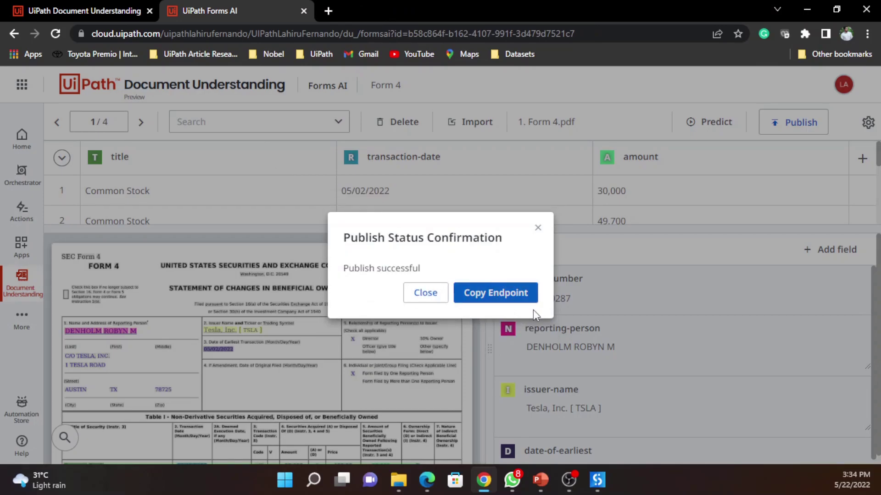
# Switch to UiPath Studio and compare the copied endpoint with the Machine Learning Extractor's Endpoint on a second expression line, discarding the edit.
pyautogui.moveTo(477, 488)
pyautogui.click(598, 480)
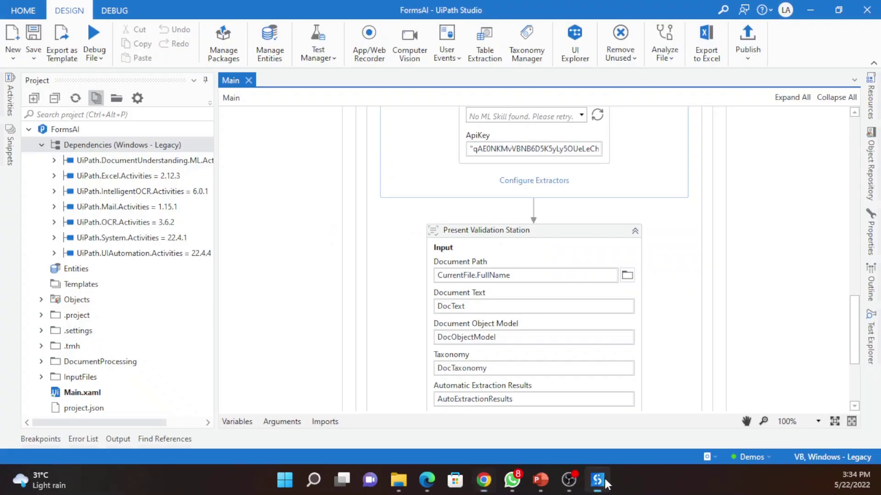
pyautogui.scroll(5, 642, 281)
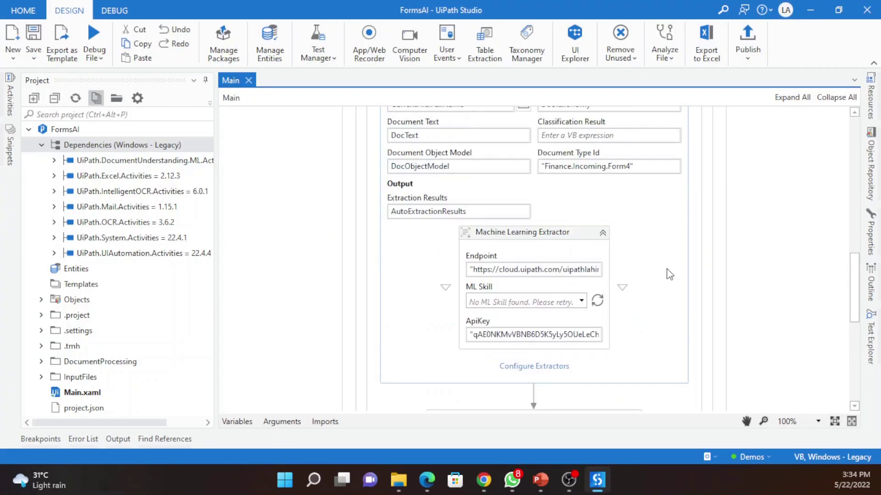
pyautogui.click(595, 270)
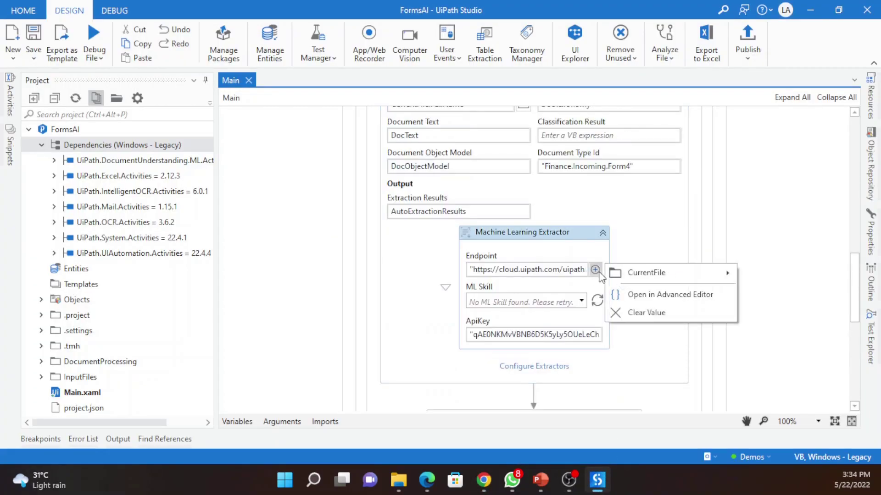
pyautogui.click(656, 297)
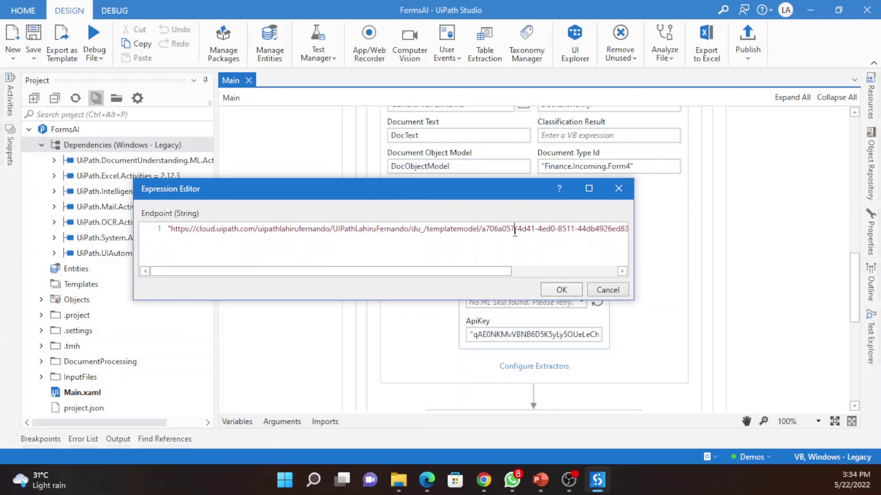
pyautogui.press('End')
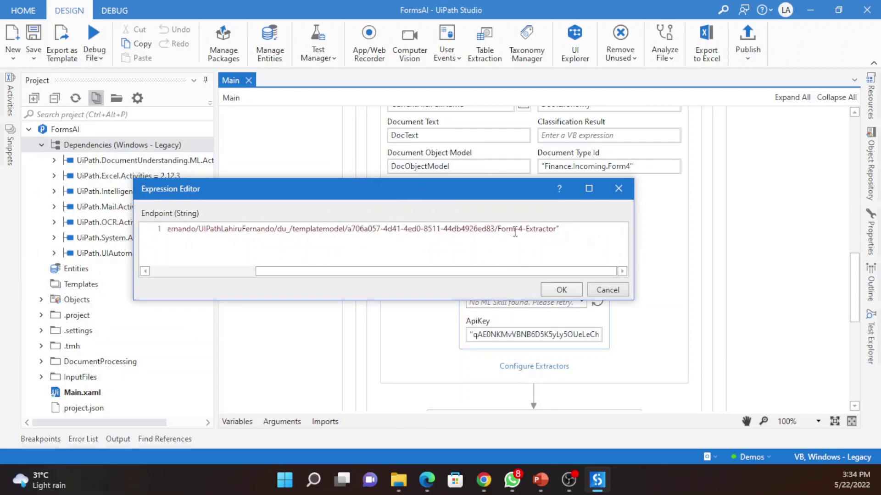
pyautogui.press('Return')
pyautogui.write('"')
pyautogui.hotkey('ctrl', 'v')
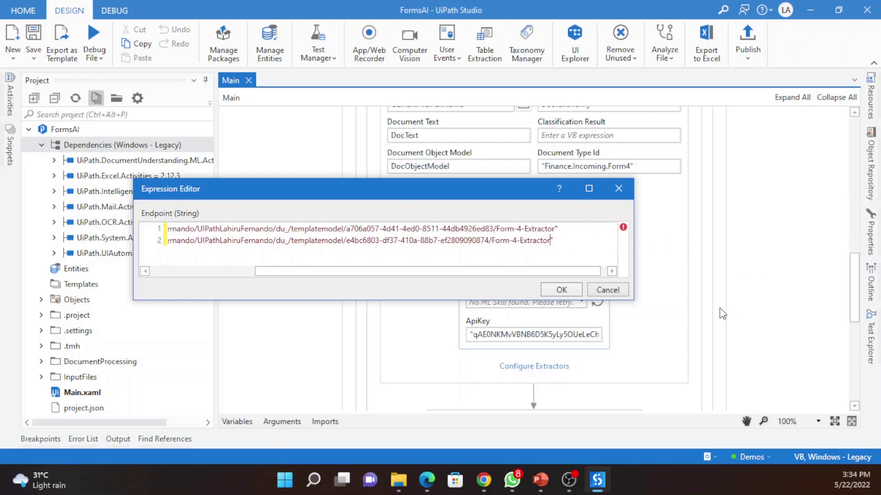
pyautogui.click(619, 296)
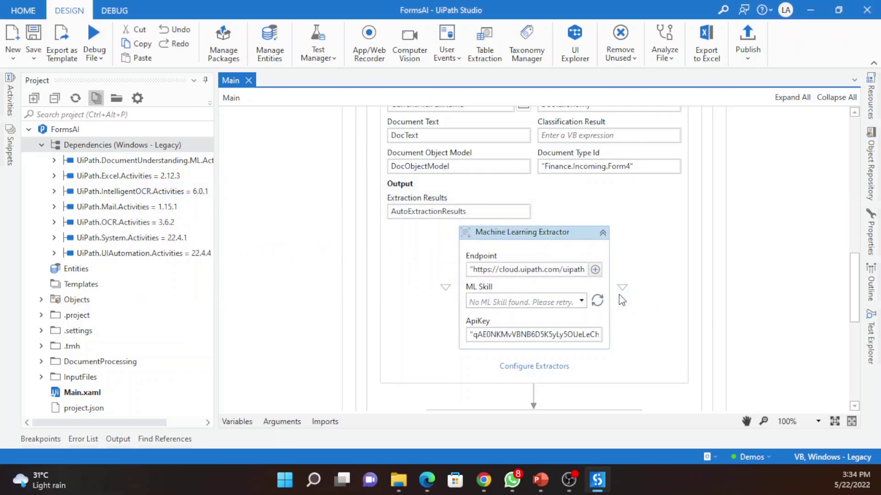